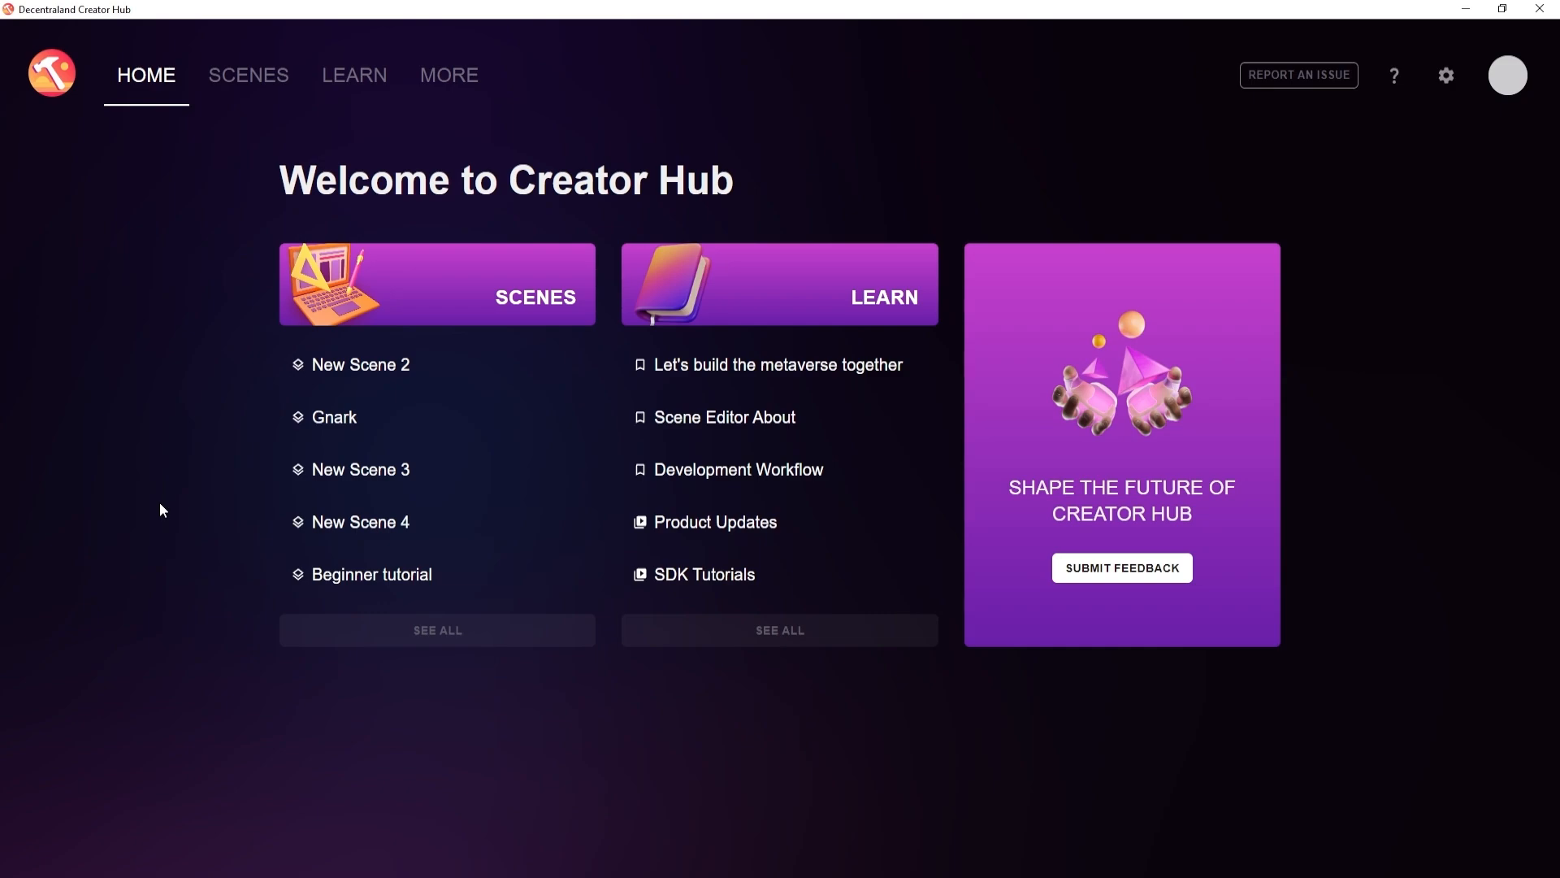
Open the Beginner tutorial scene and look through the items of the Fantasy asset pack.
left_click(270, 82)
left_click(424, 401)
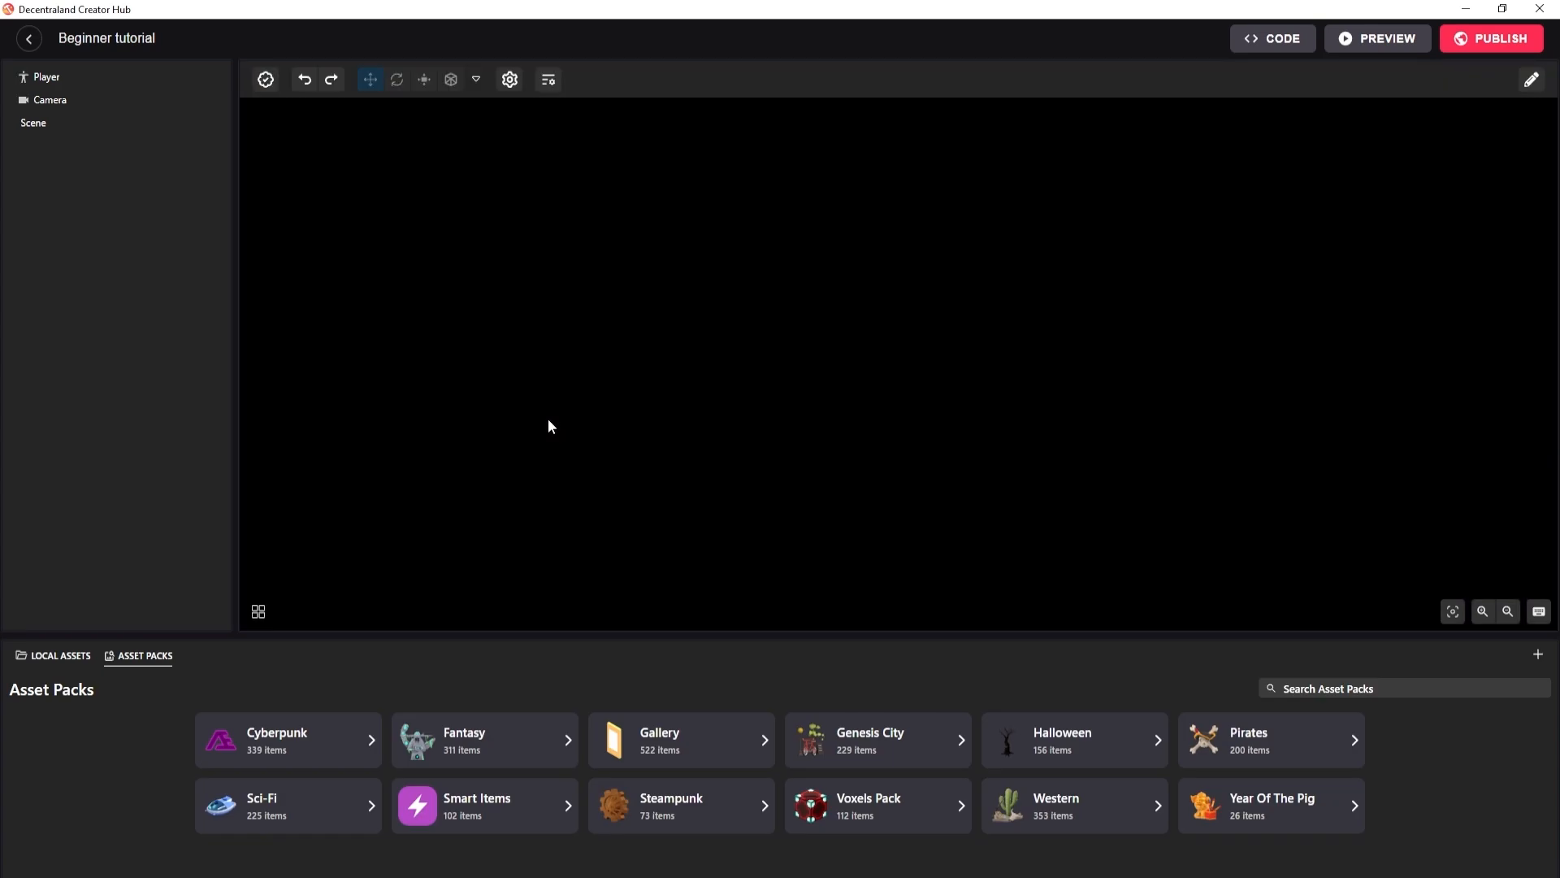
left_click(546, 739)
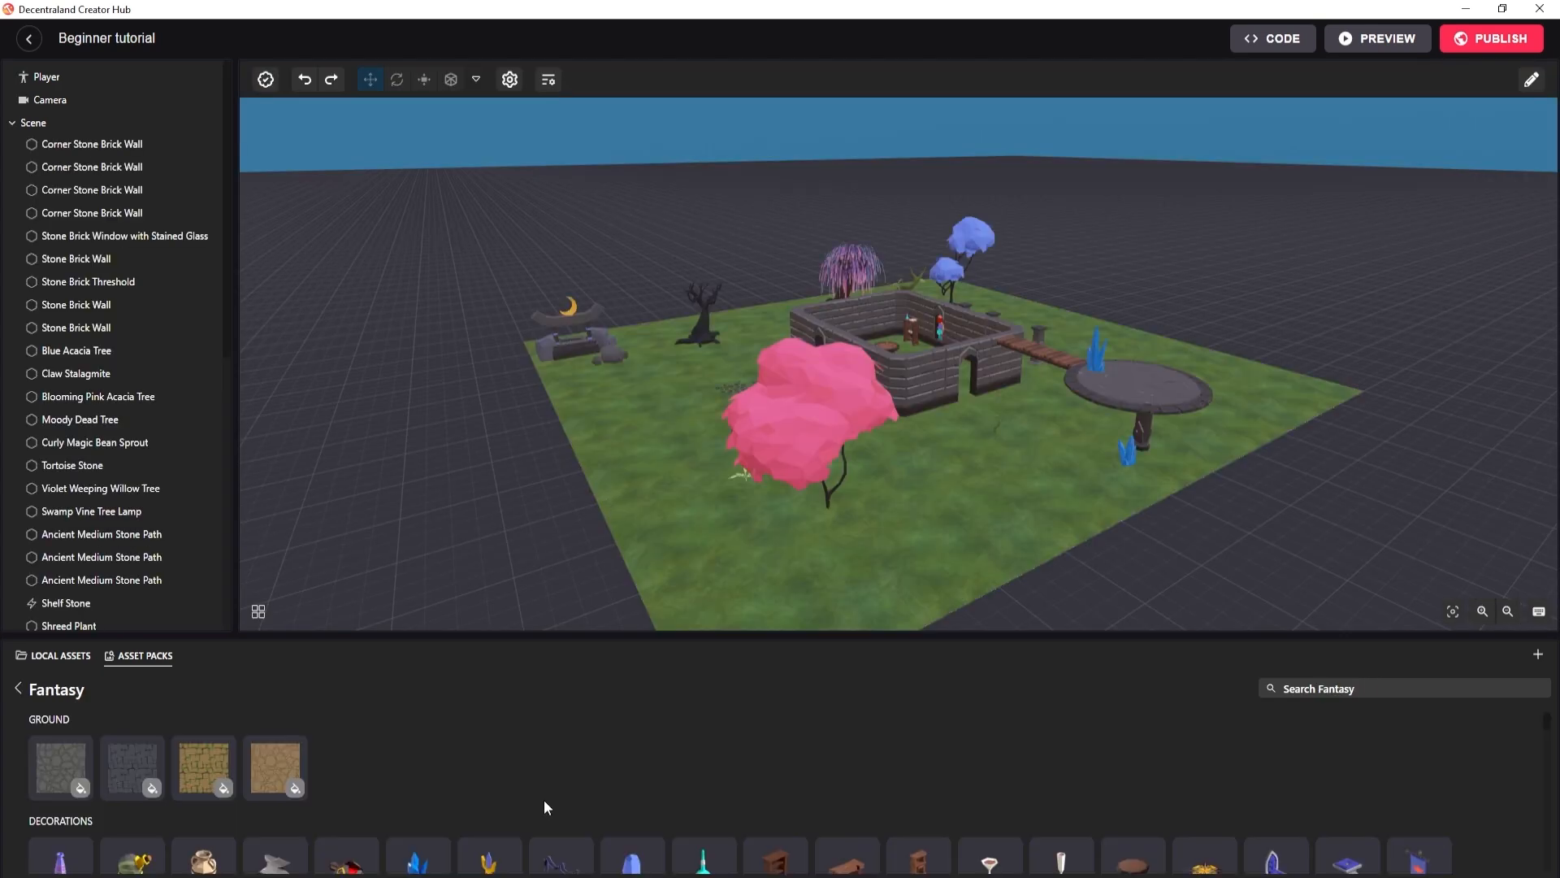
scroll(553, 770, "down", 5)
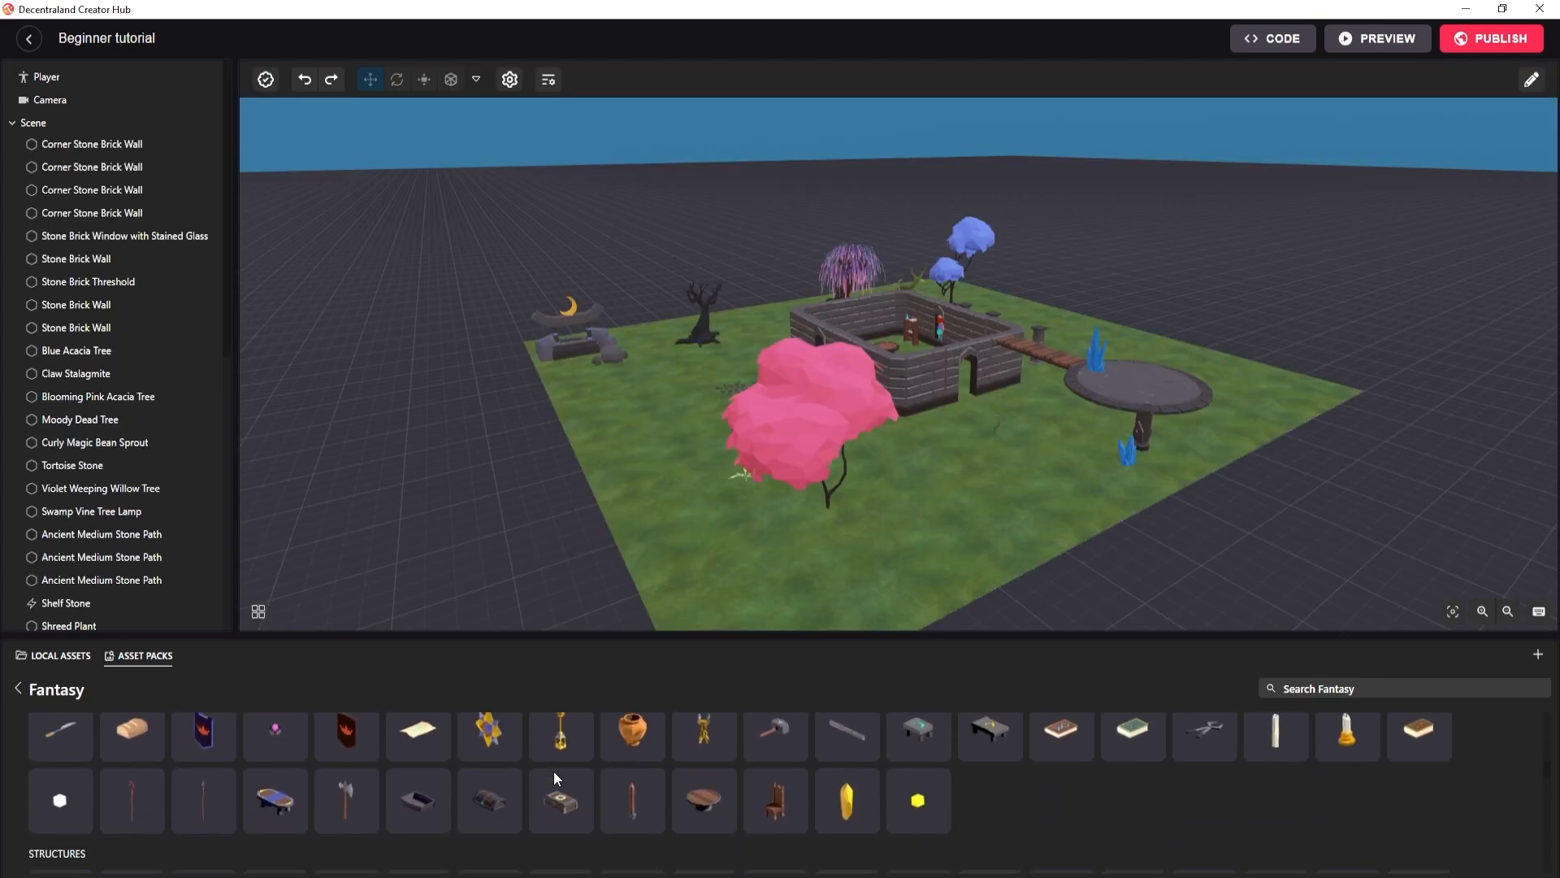
scroll(553, 771, "down", 3)
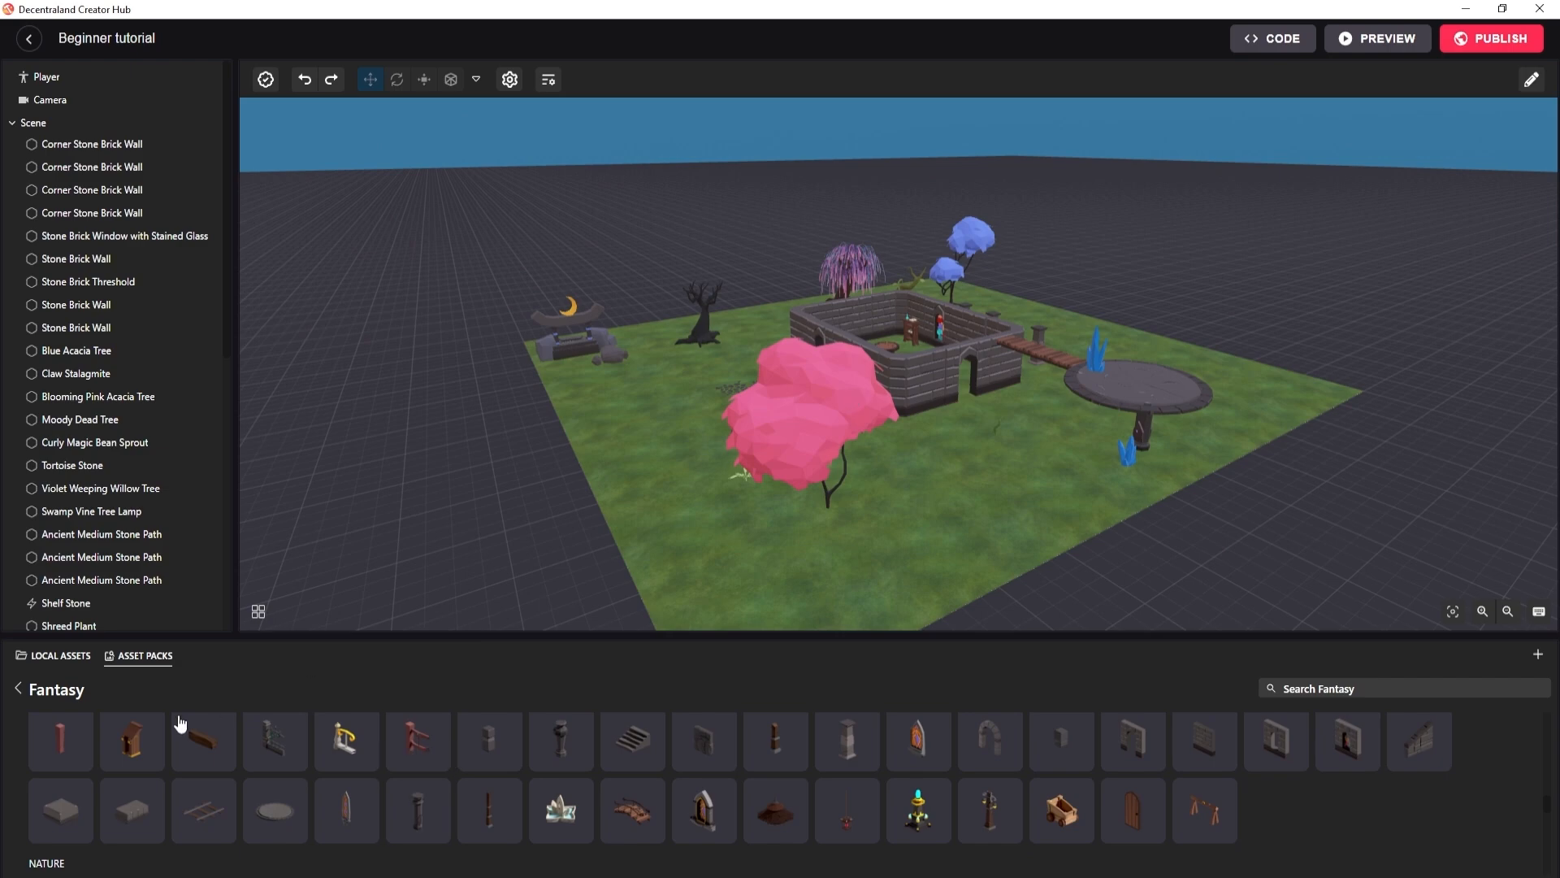
left_click(18, 687)
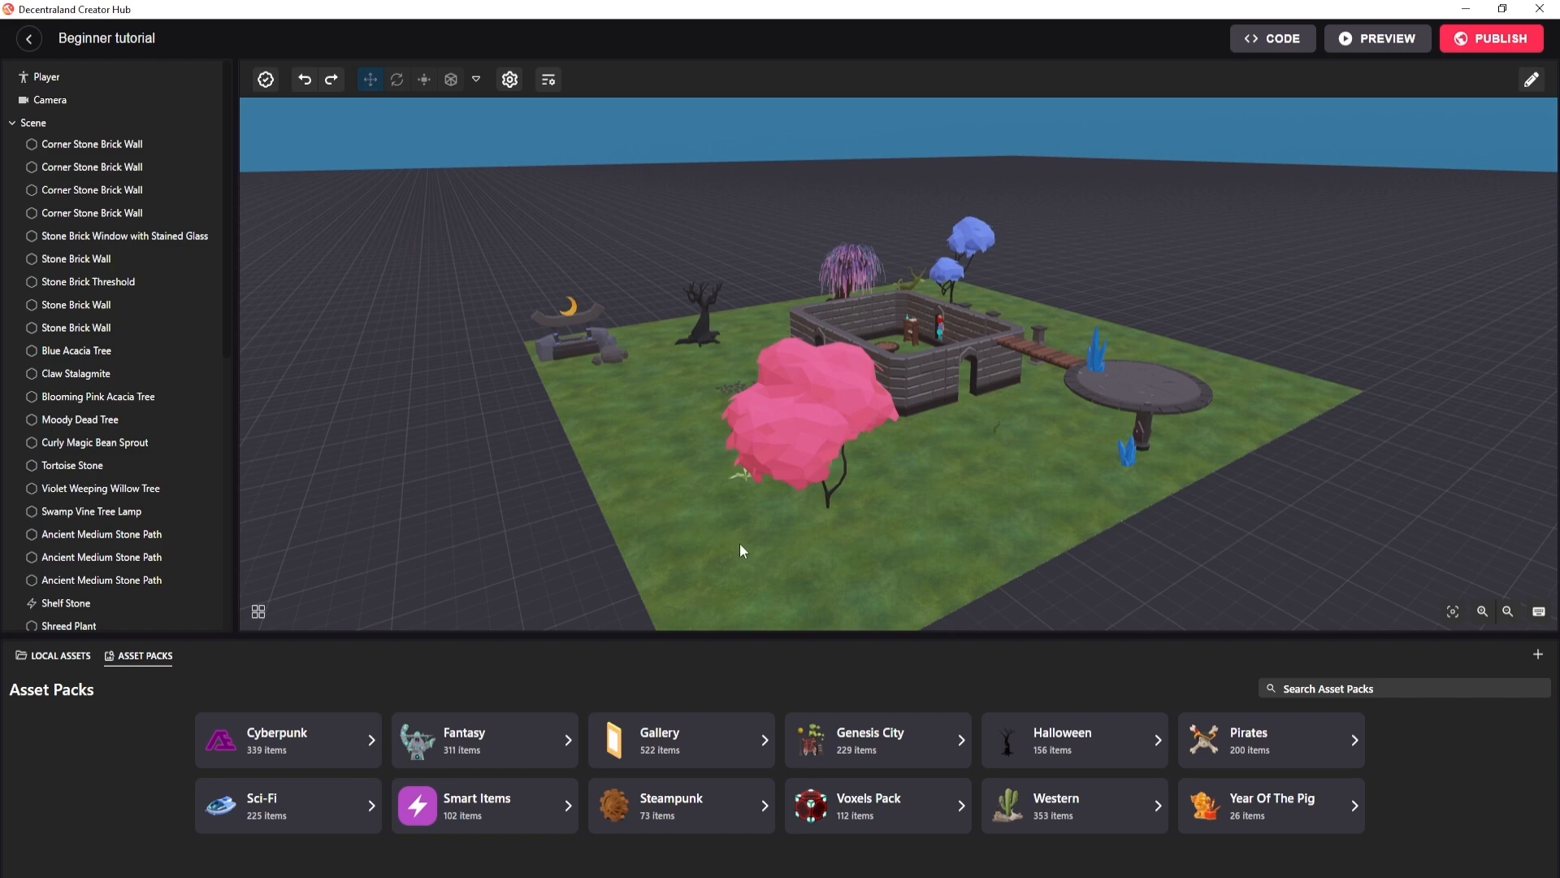
Import avocado.glb from the My Assets folder in File Explorer as a local asset named avocado.
left_click(1538, 657)
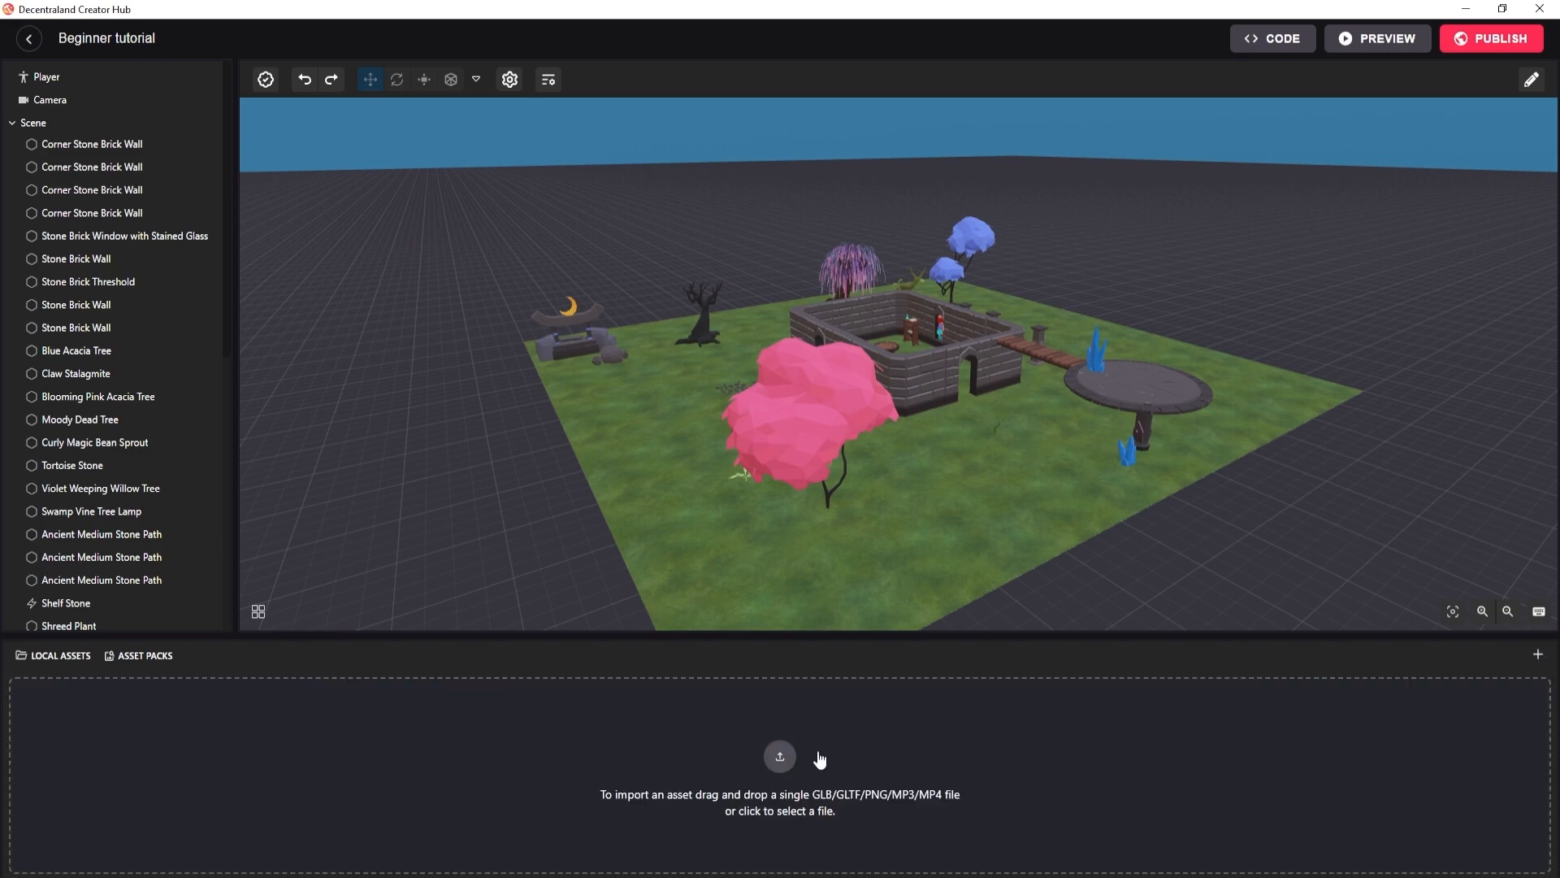
key("alt+Tab")
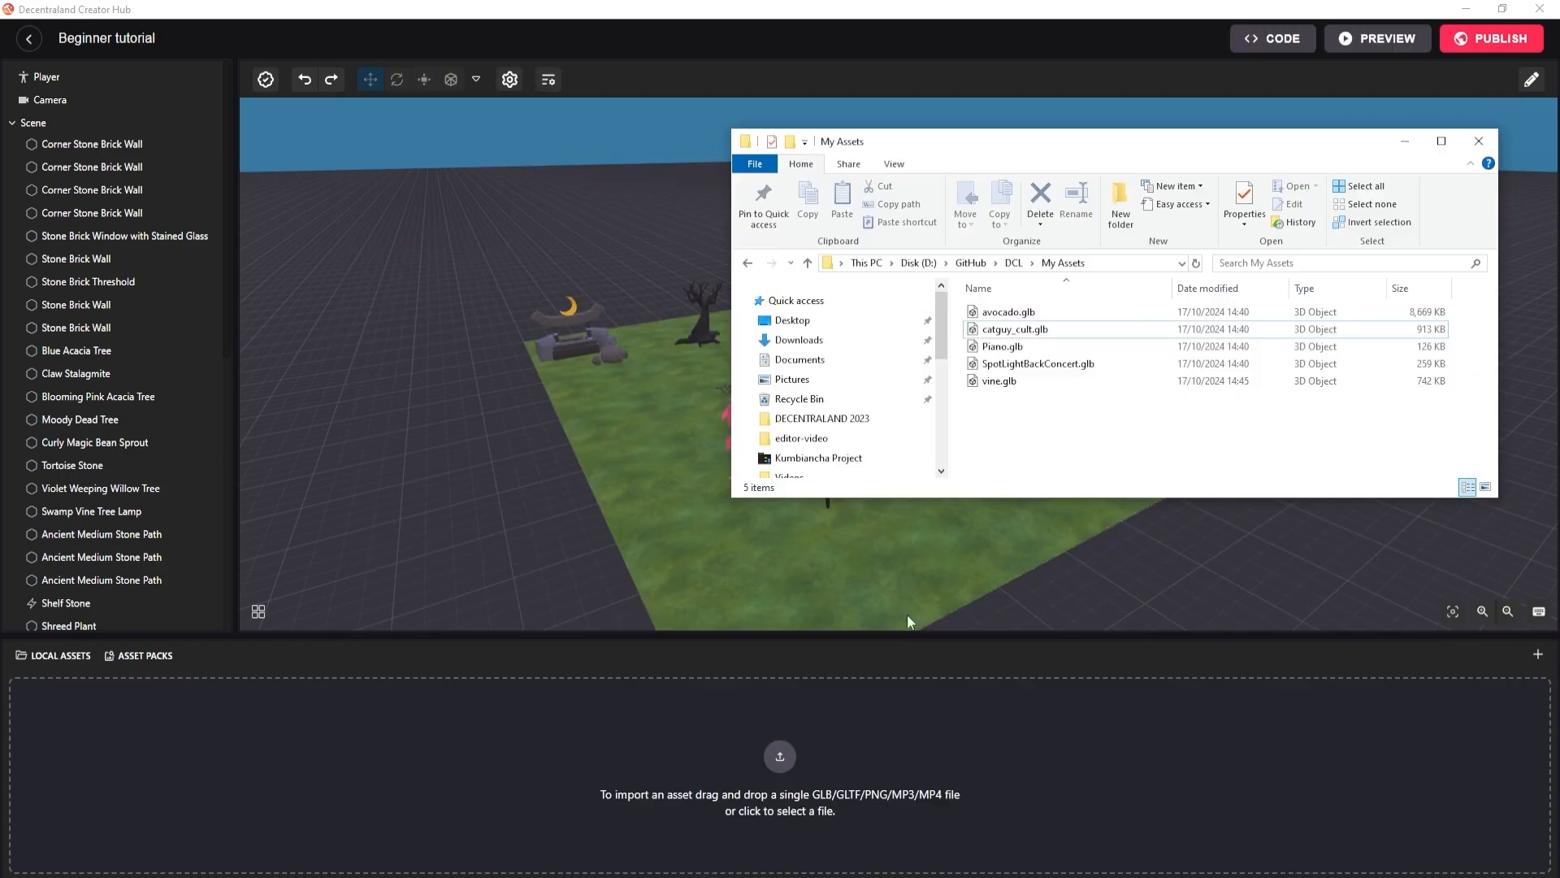
left_click(1000, 314)
left_click_drag(1015, 317, 785, 754)
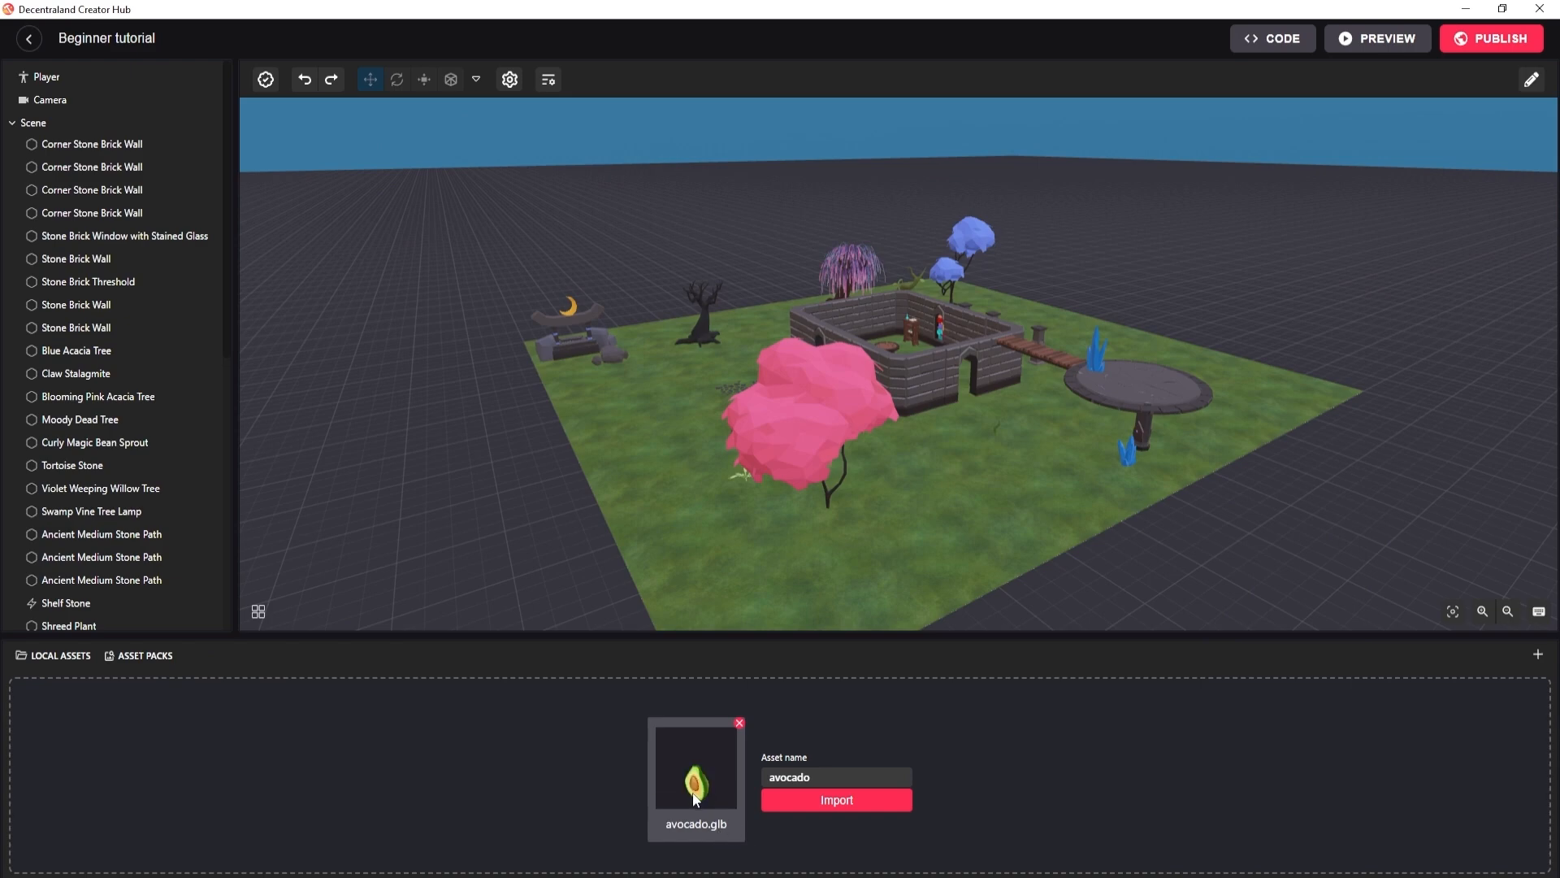
left_click(829, 803)
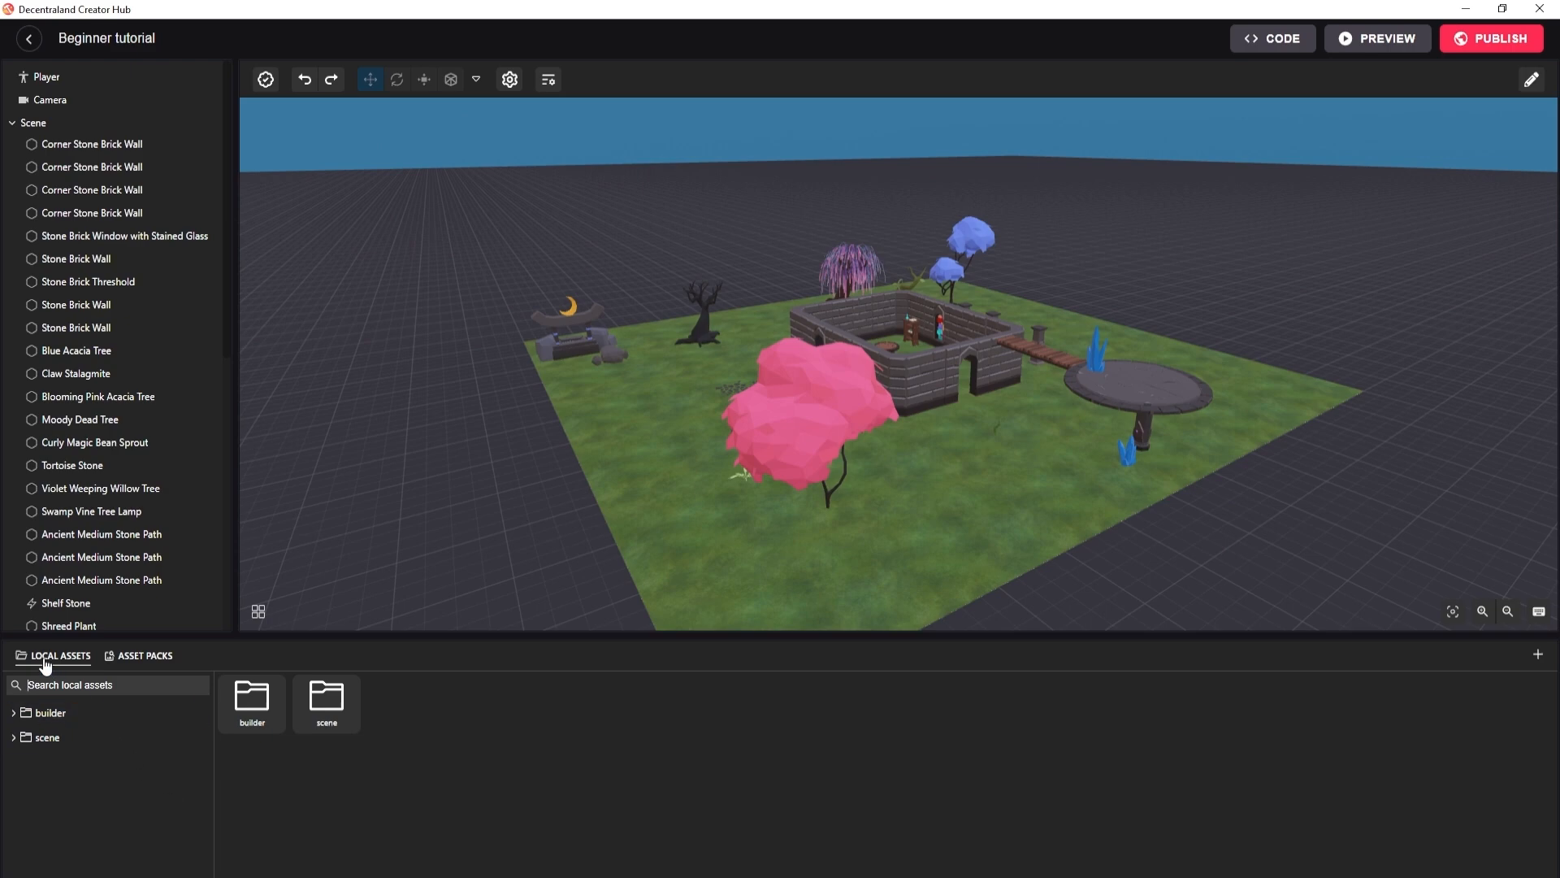
Place avocado.glb from the local scene folder on the grass at about X 13.75, Z 6.25, and focus on it.
left_click(128, 658)
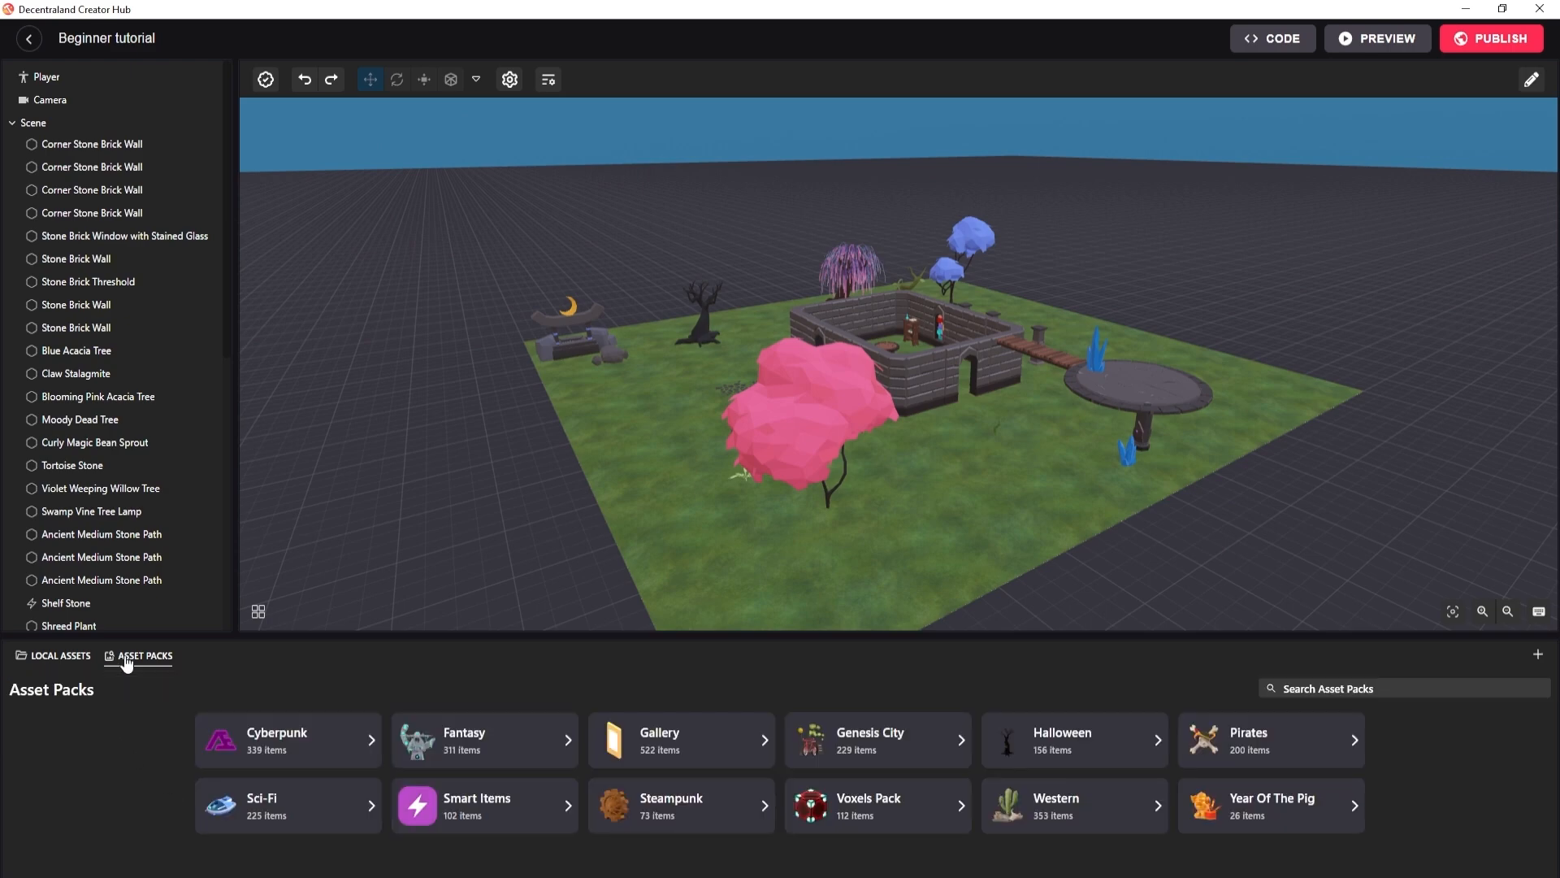
left_click(43, 660)
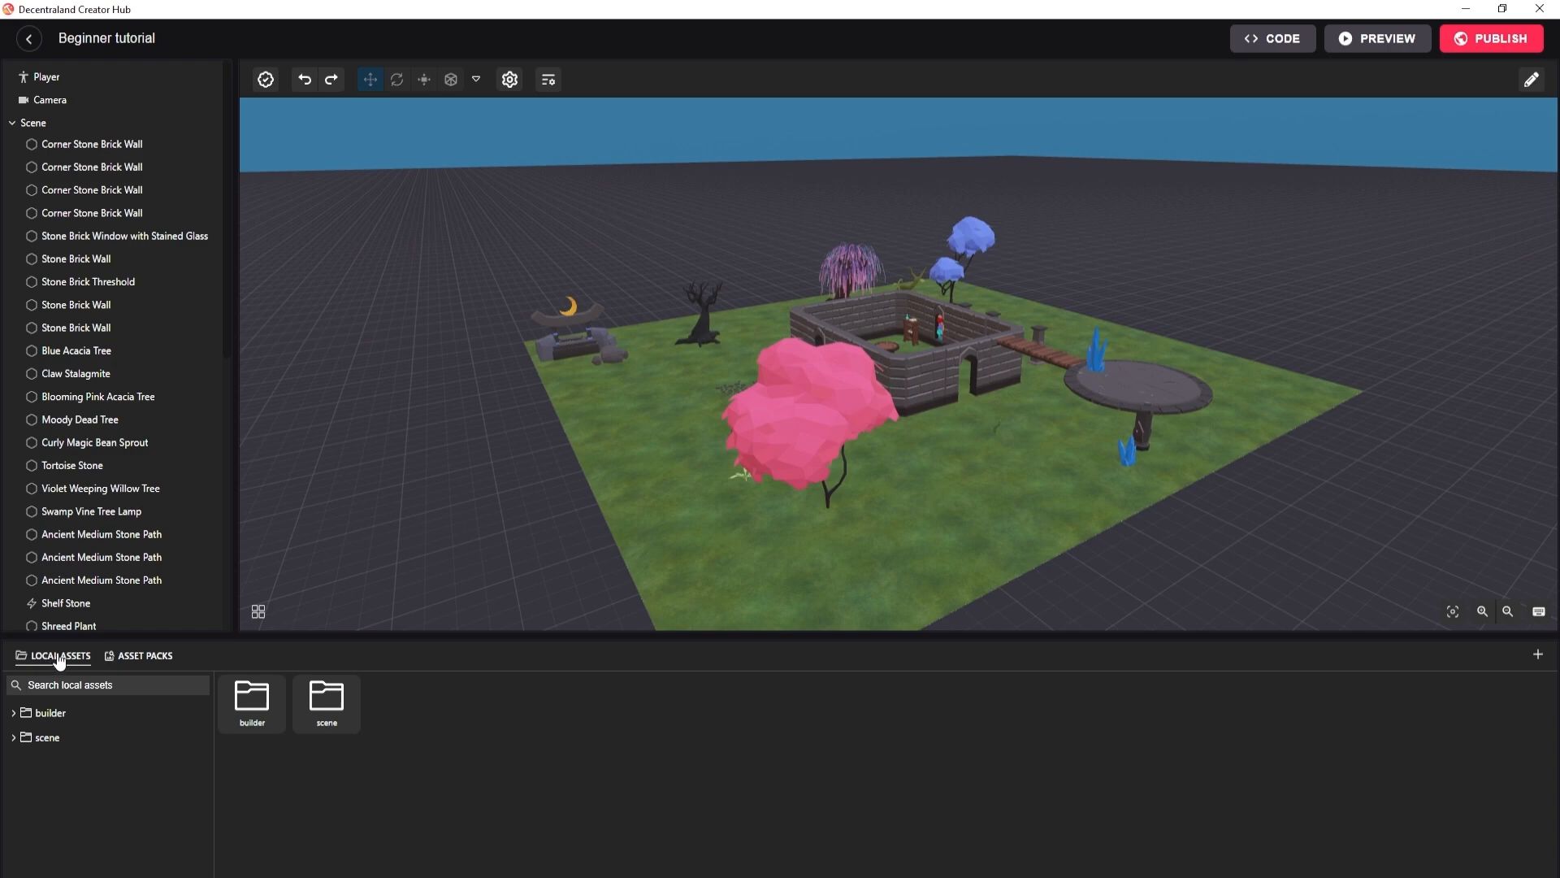
left_click(24, 740)
left_click(48, 741)
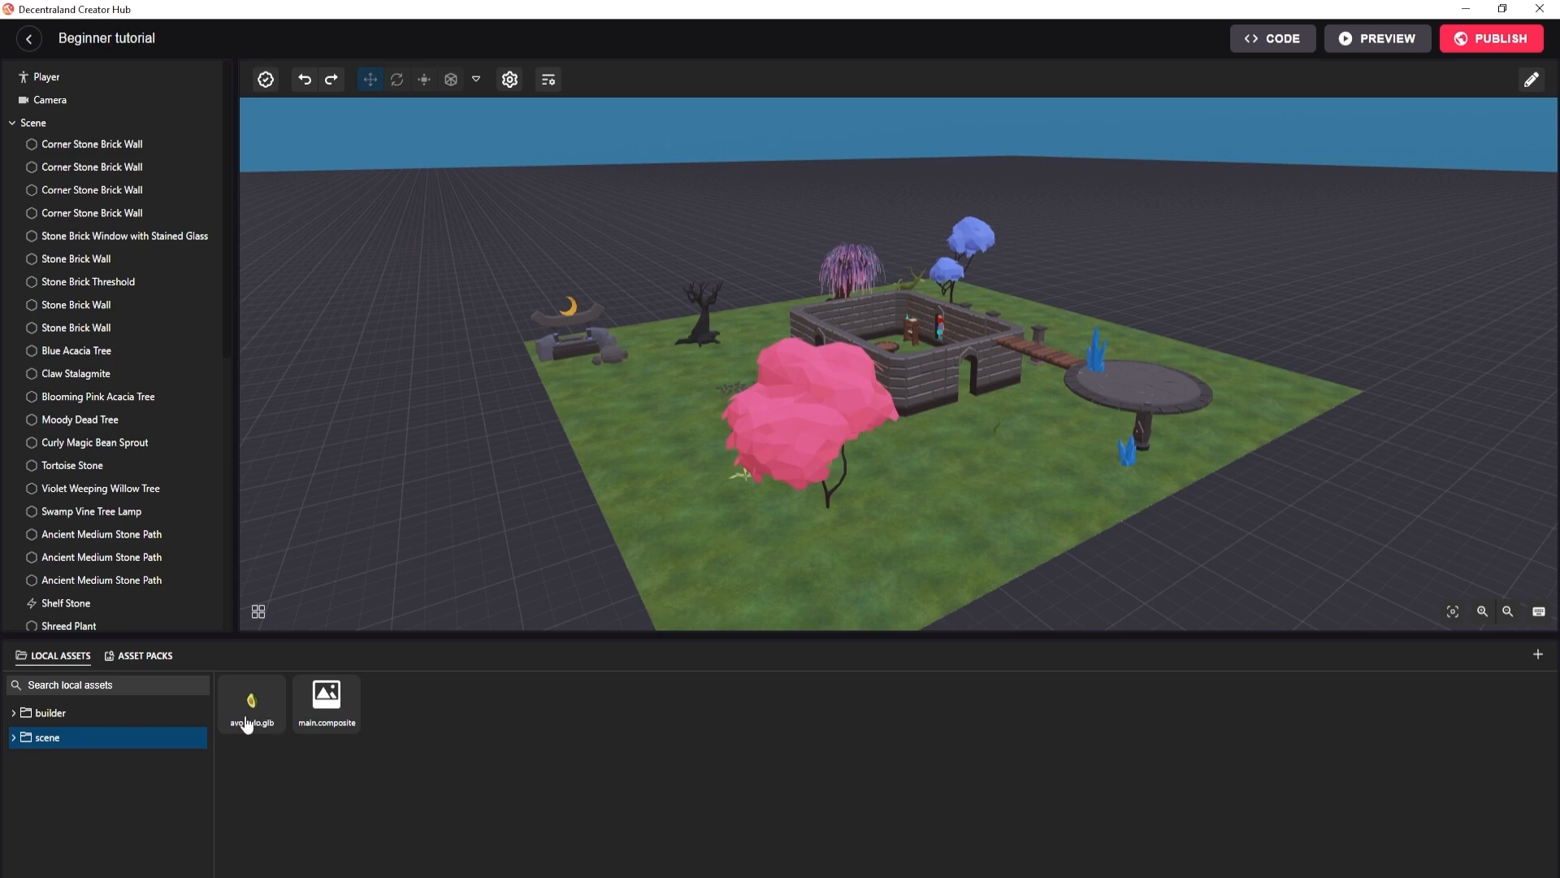
left_click_drag(937, 504, 937, 504)
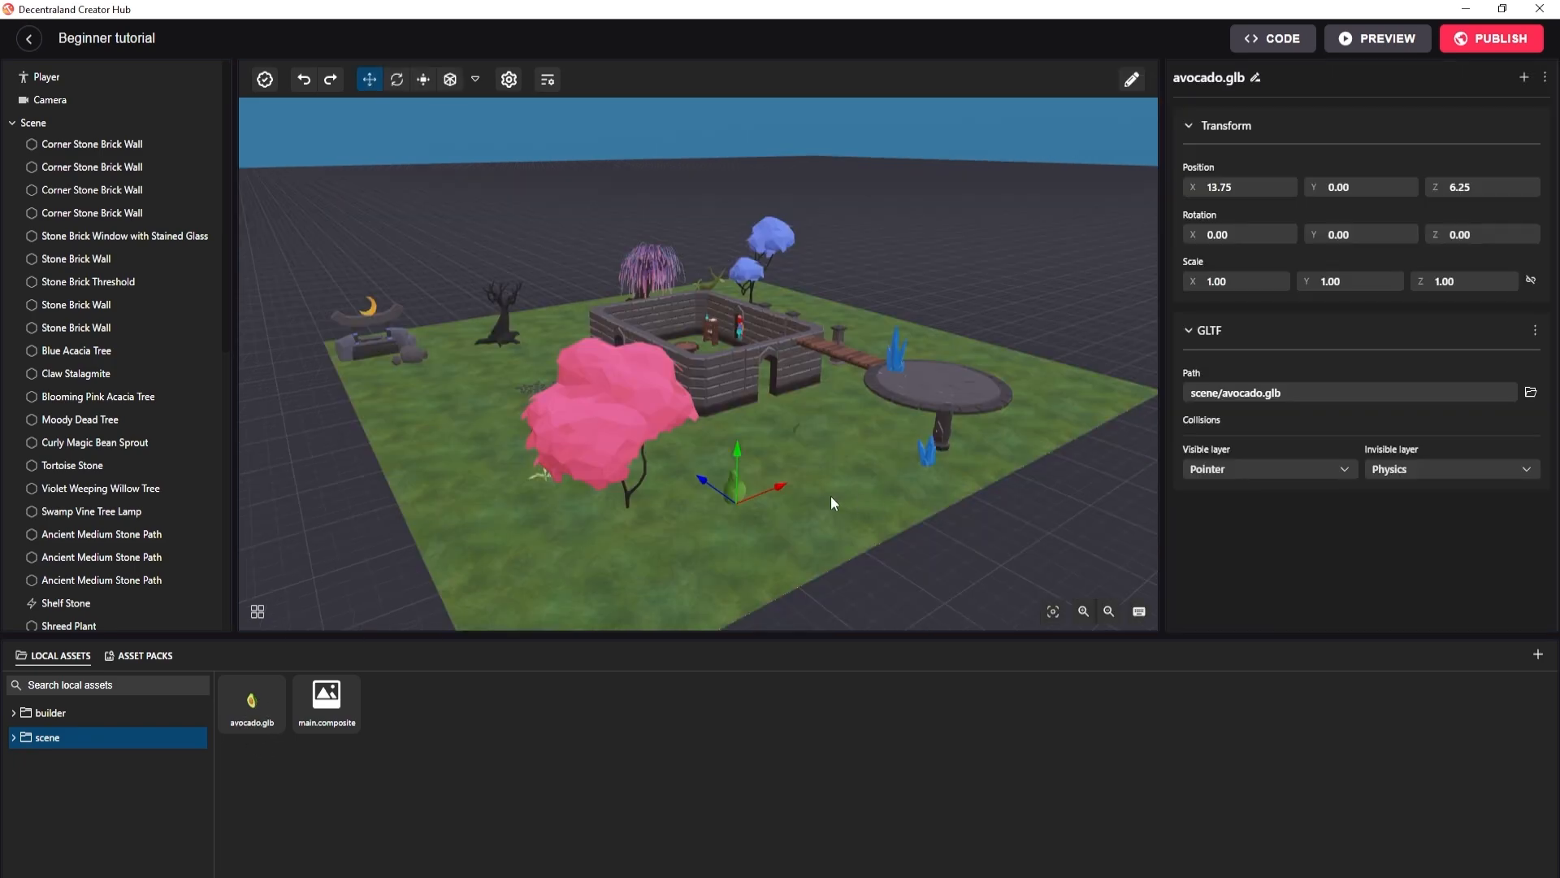
scroll(105, 568, "down", 6)
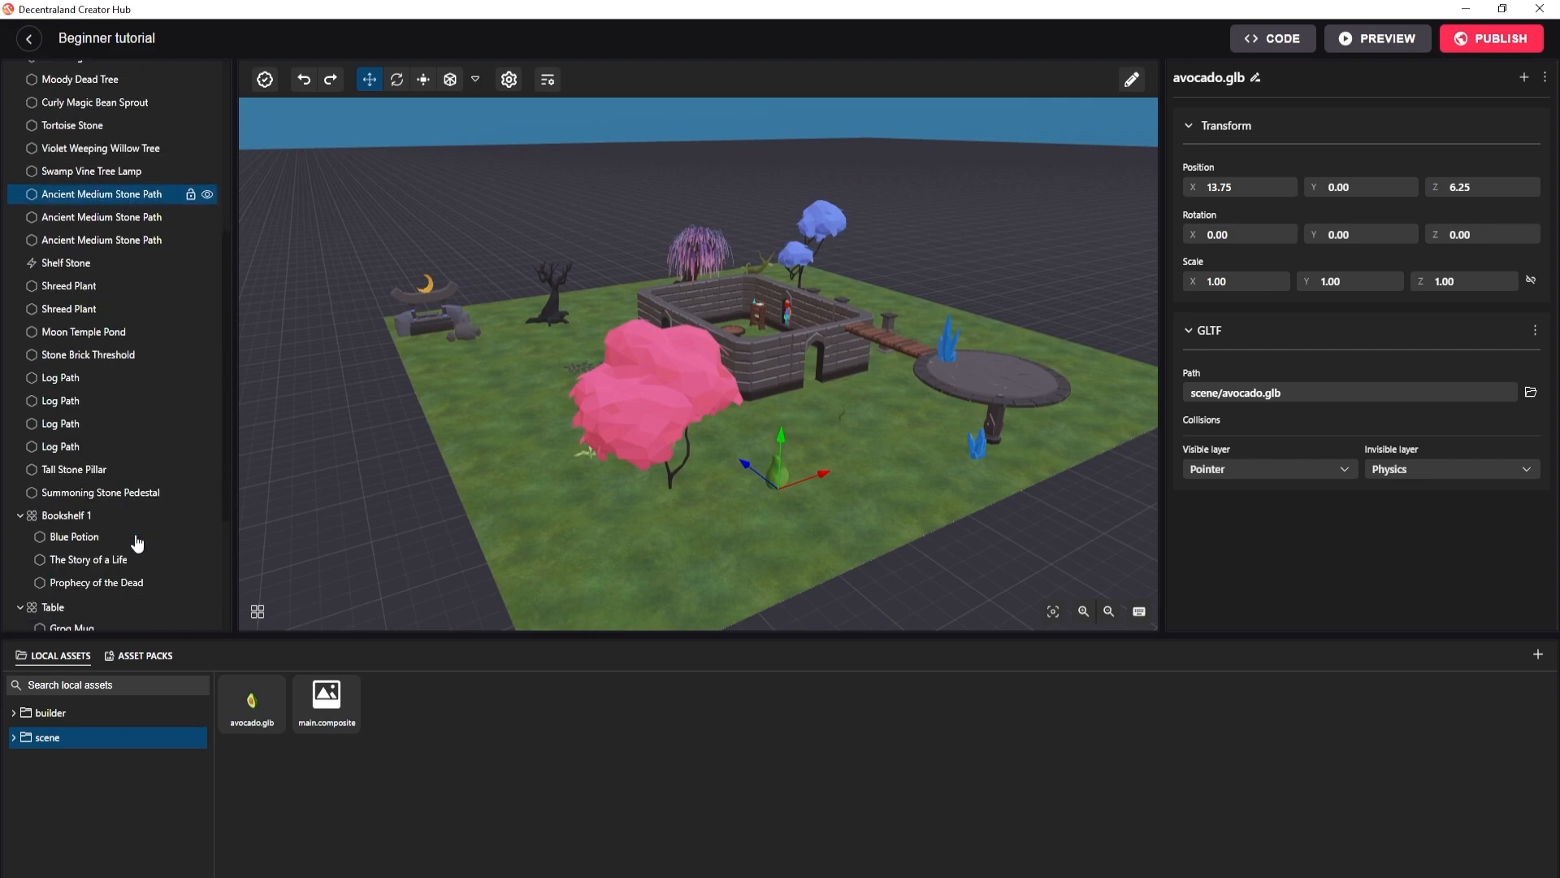
double_click(76, 617)
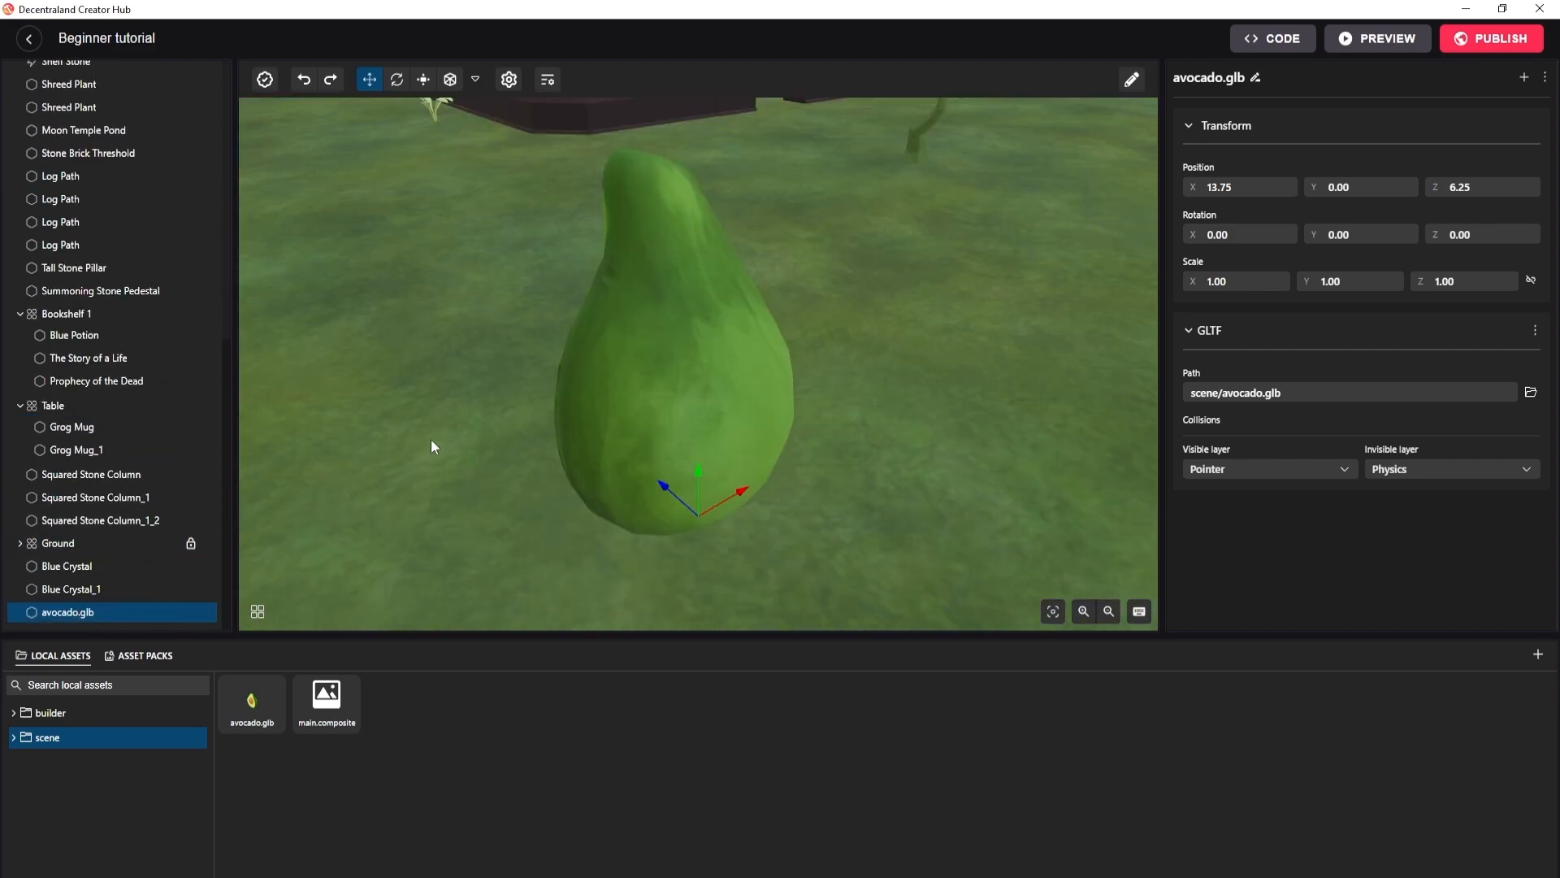
left_click_drag(431, 439, 1363, 501)
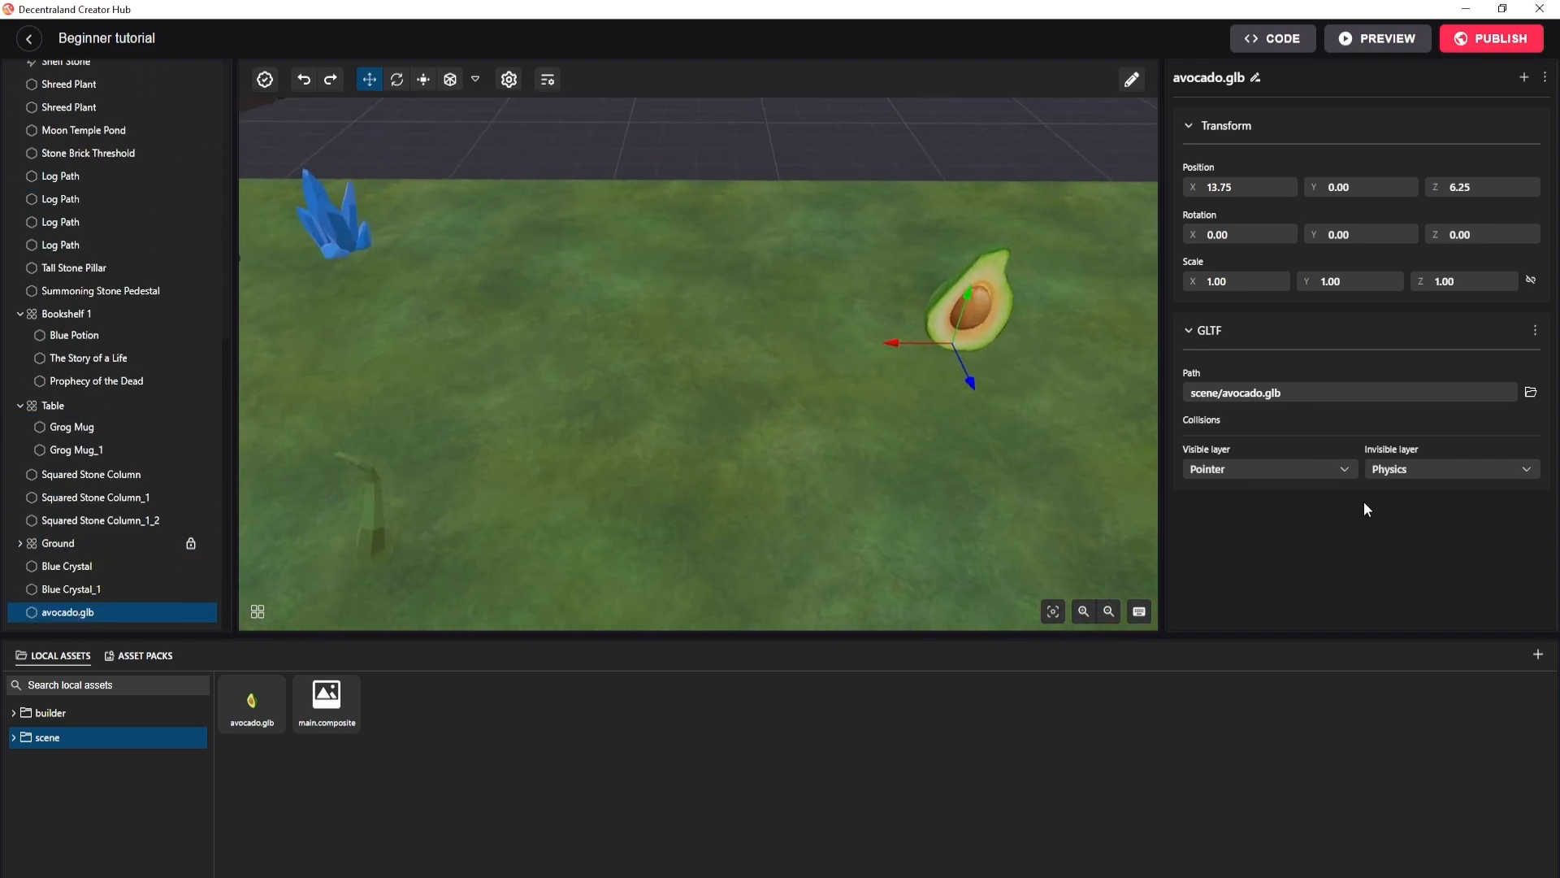
left_click_drag(882, 504, 801, 470)
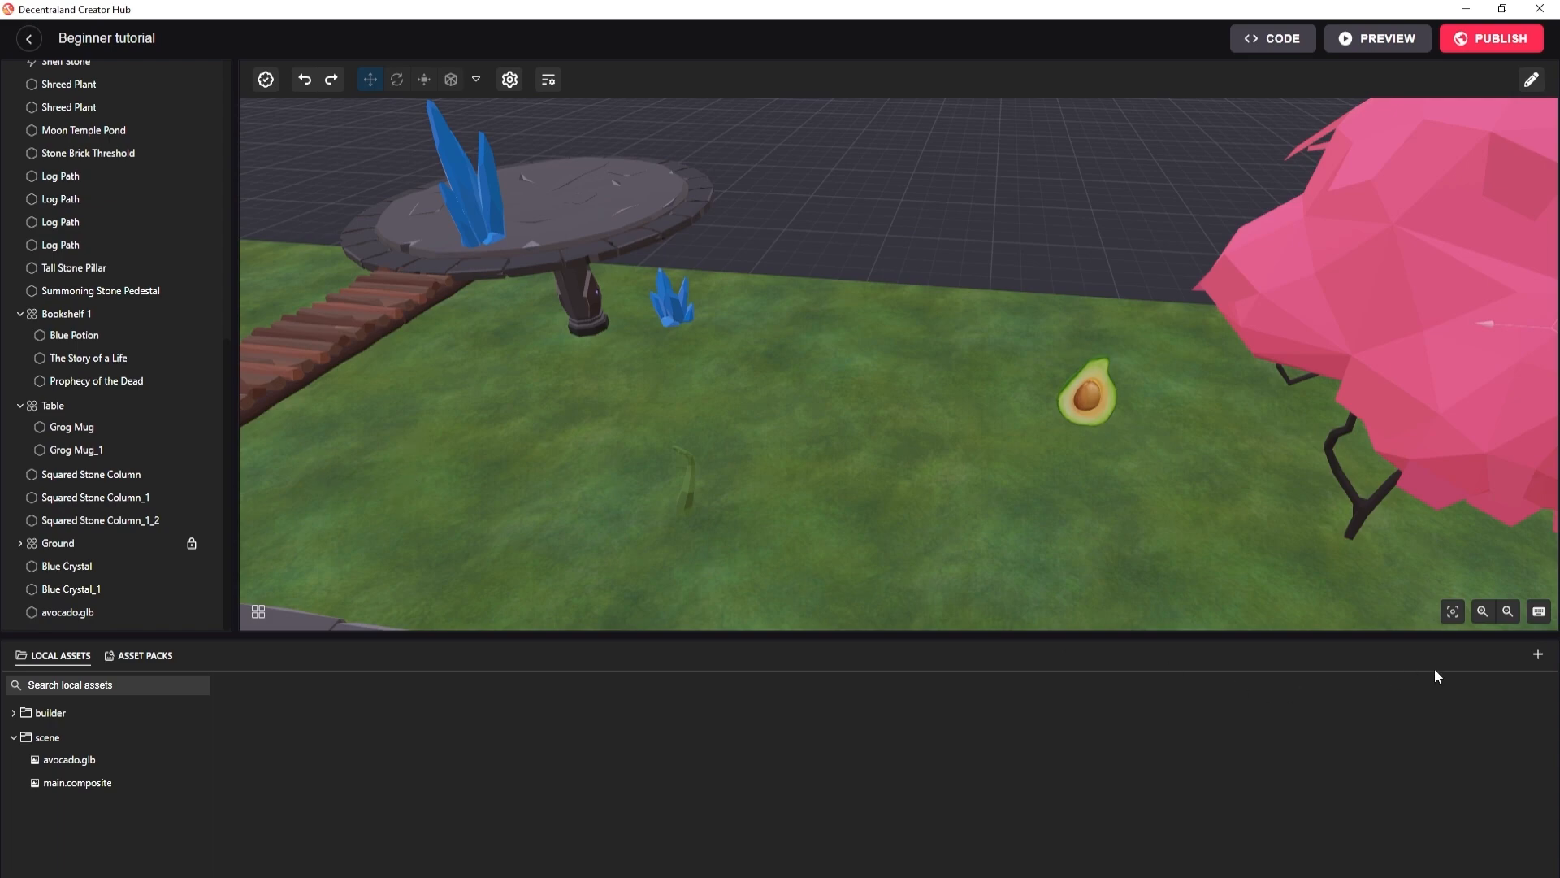
Import catguy_cult.glb from the My Assets folder in File Explorer as a local asset named catguy_cult.
left_click(1537, 654)
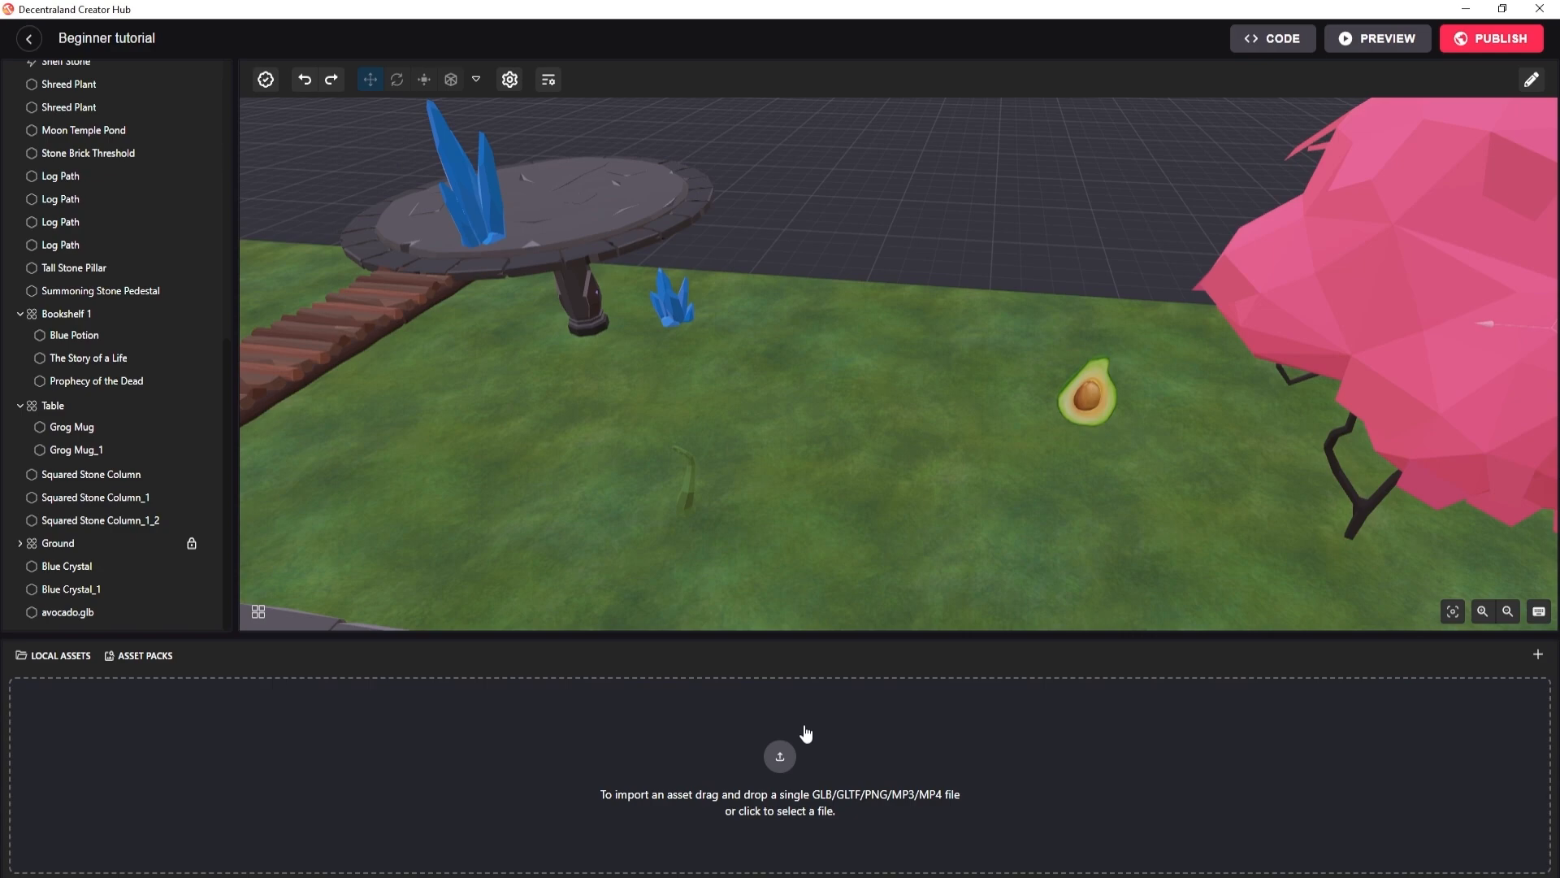
key("alt+Tab")
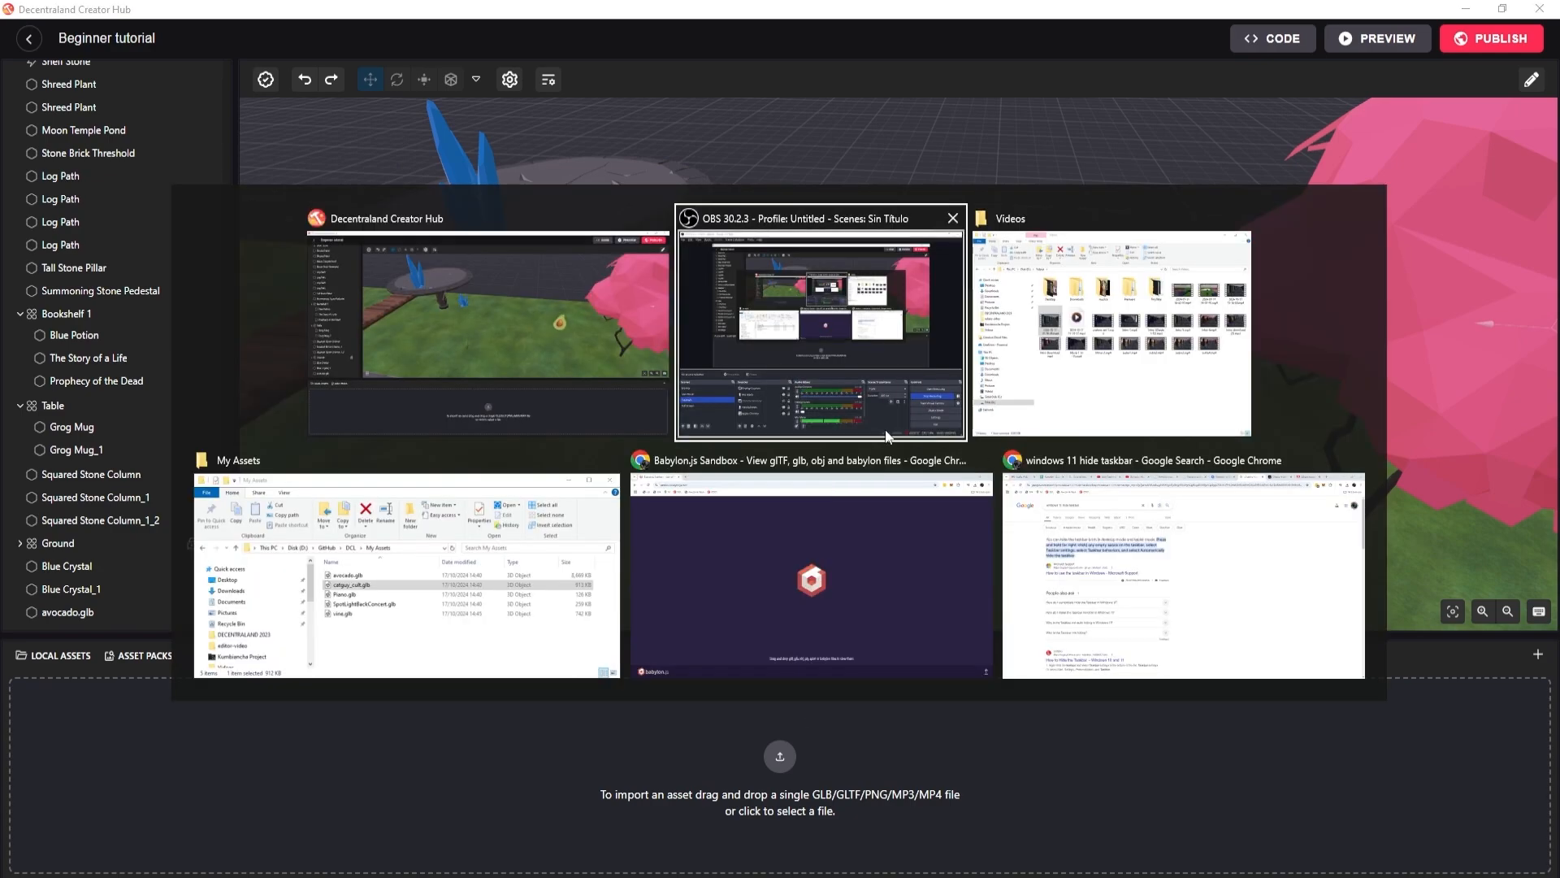
left_click(544, 588)
left_click(1013, 329)
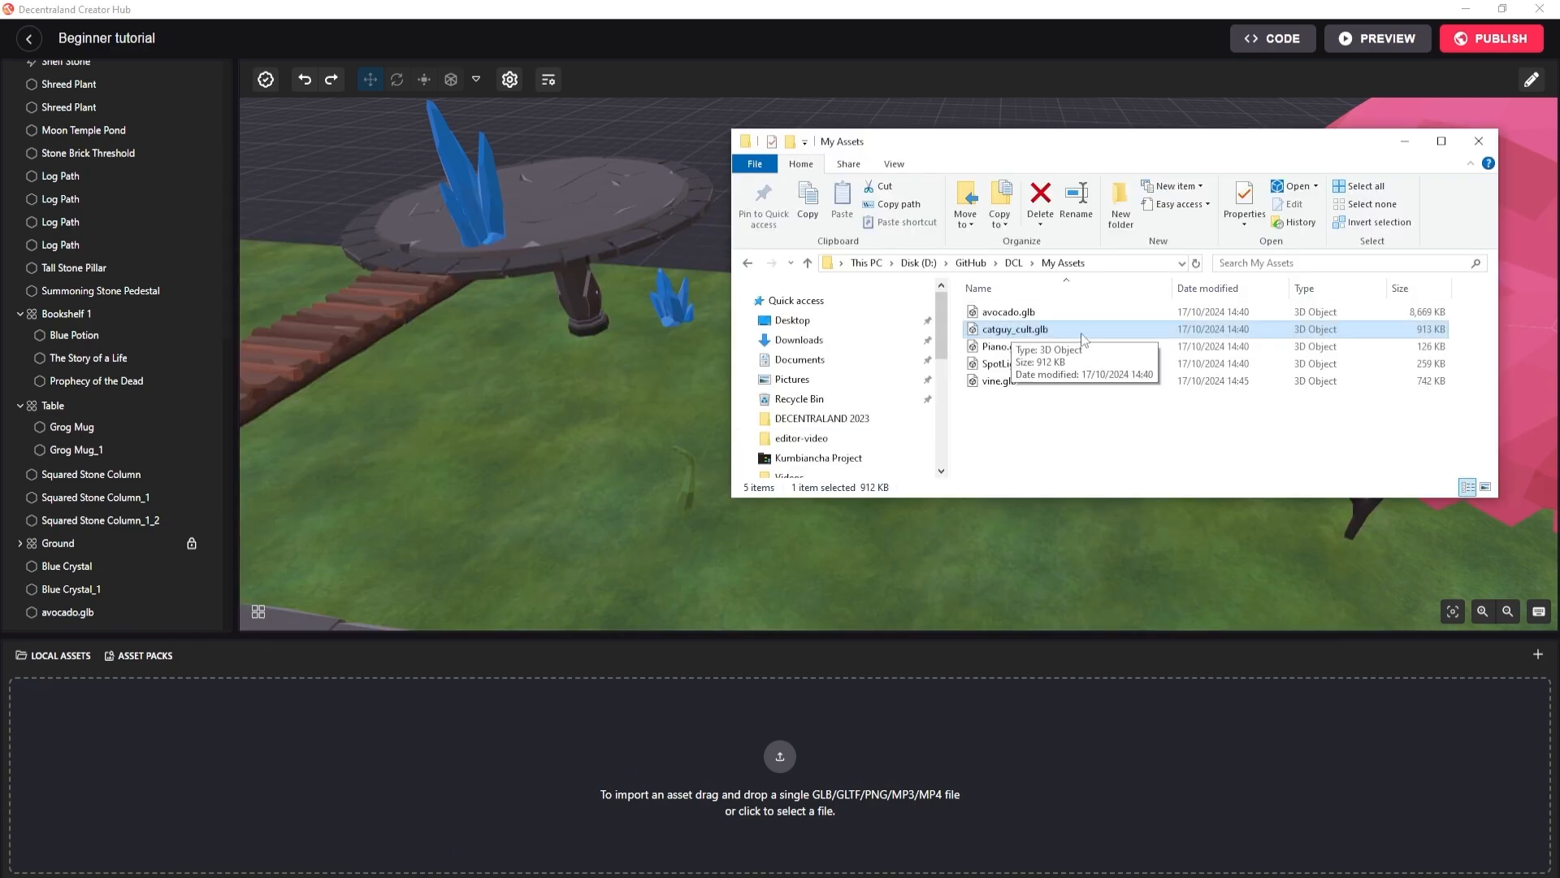
left_click_drag(1033, 337, 785, 733)
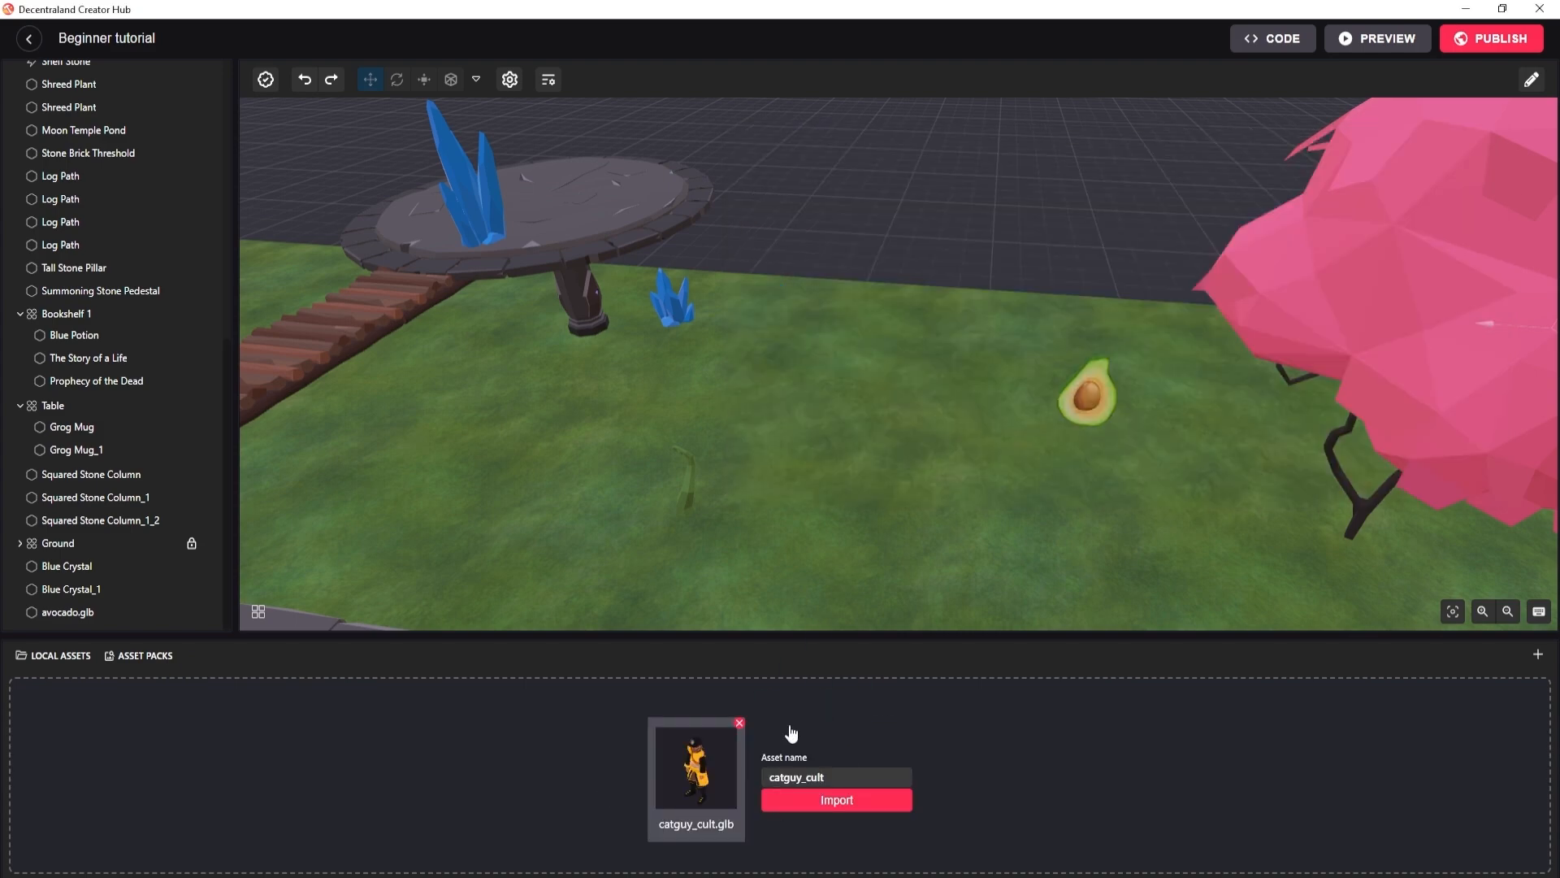
left_click(825, 801)
Place catguy_cult.glb from the local scene folder on the grass at about X 20, Z 9.5.
left_click(57, 737)
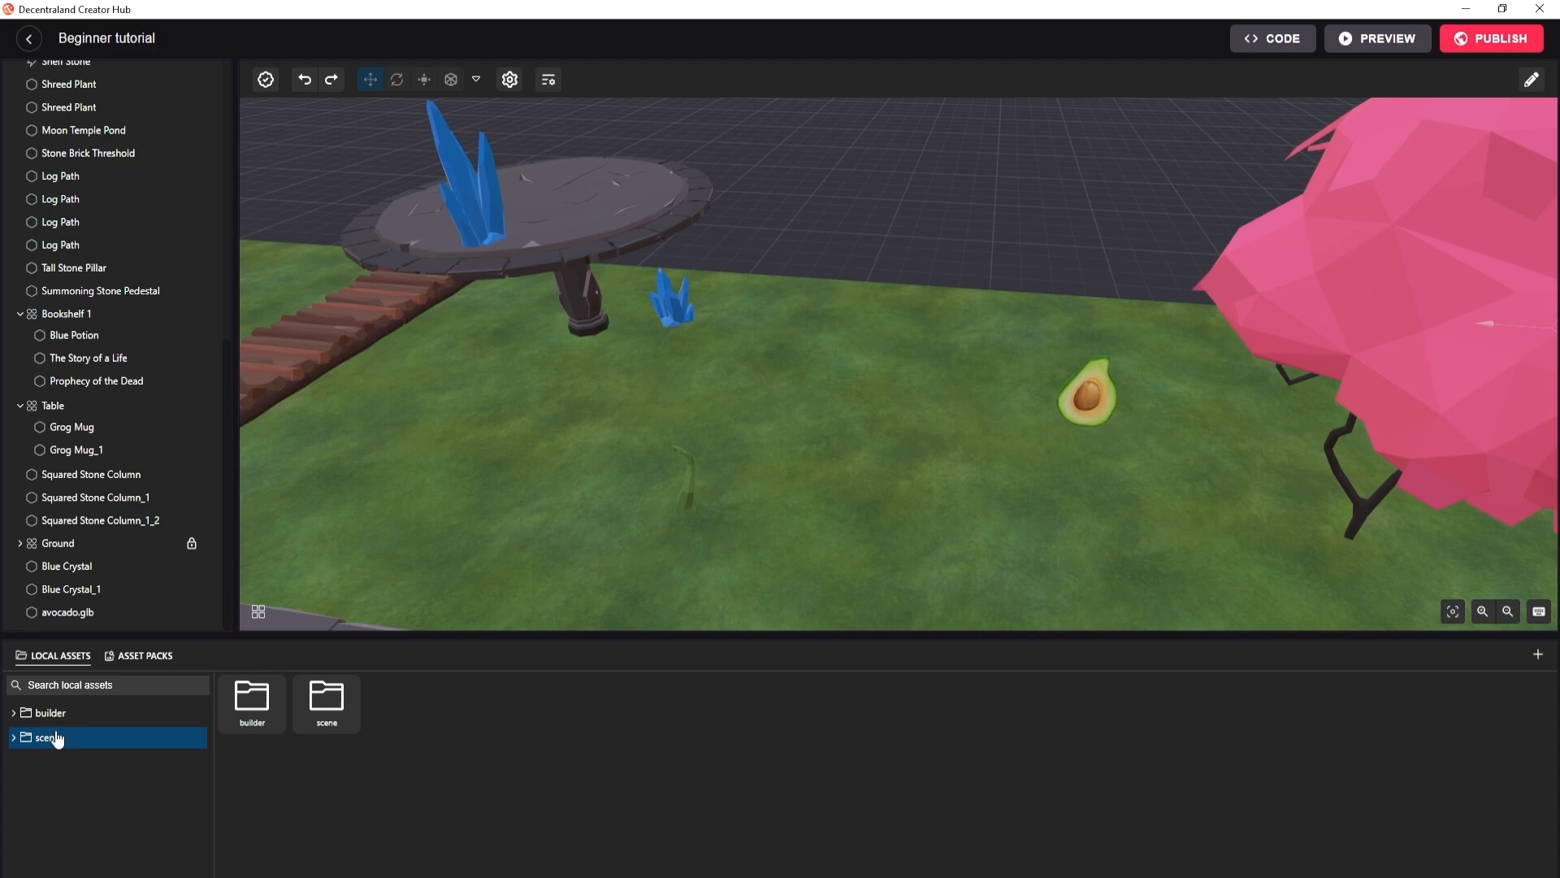
left_click(14, 738)
left_click_drag(49, 782, 782, 493)
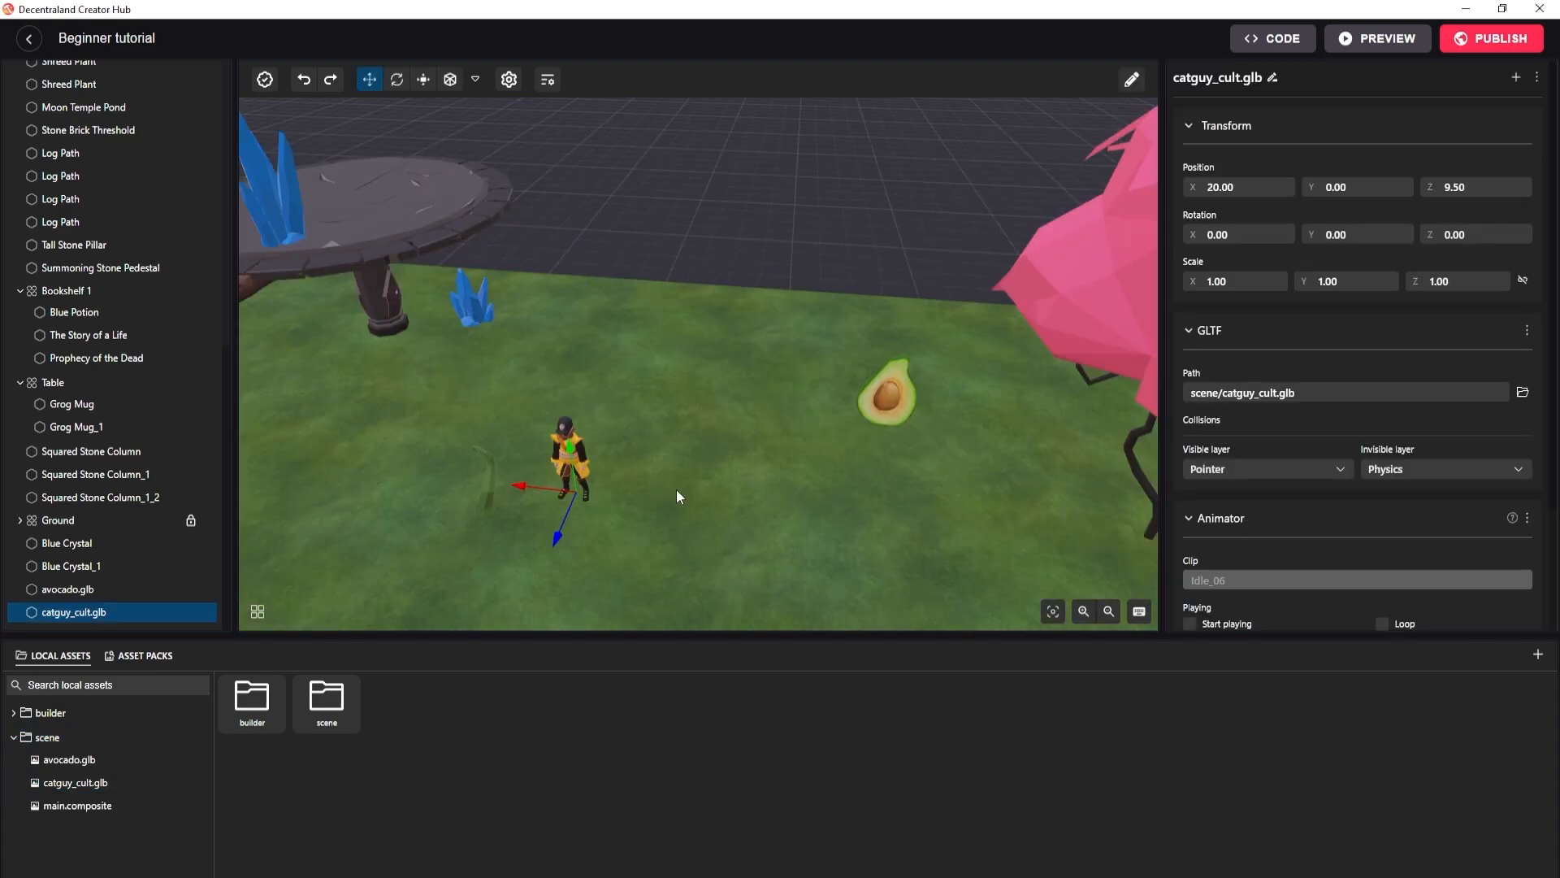
Examine the catguy_cult model's GLTF and Animator properties and compare them with the avocado's components.
scroll(1346, 542, "down", 2)
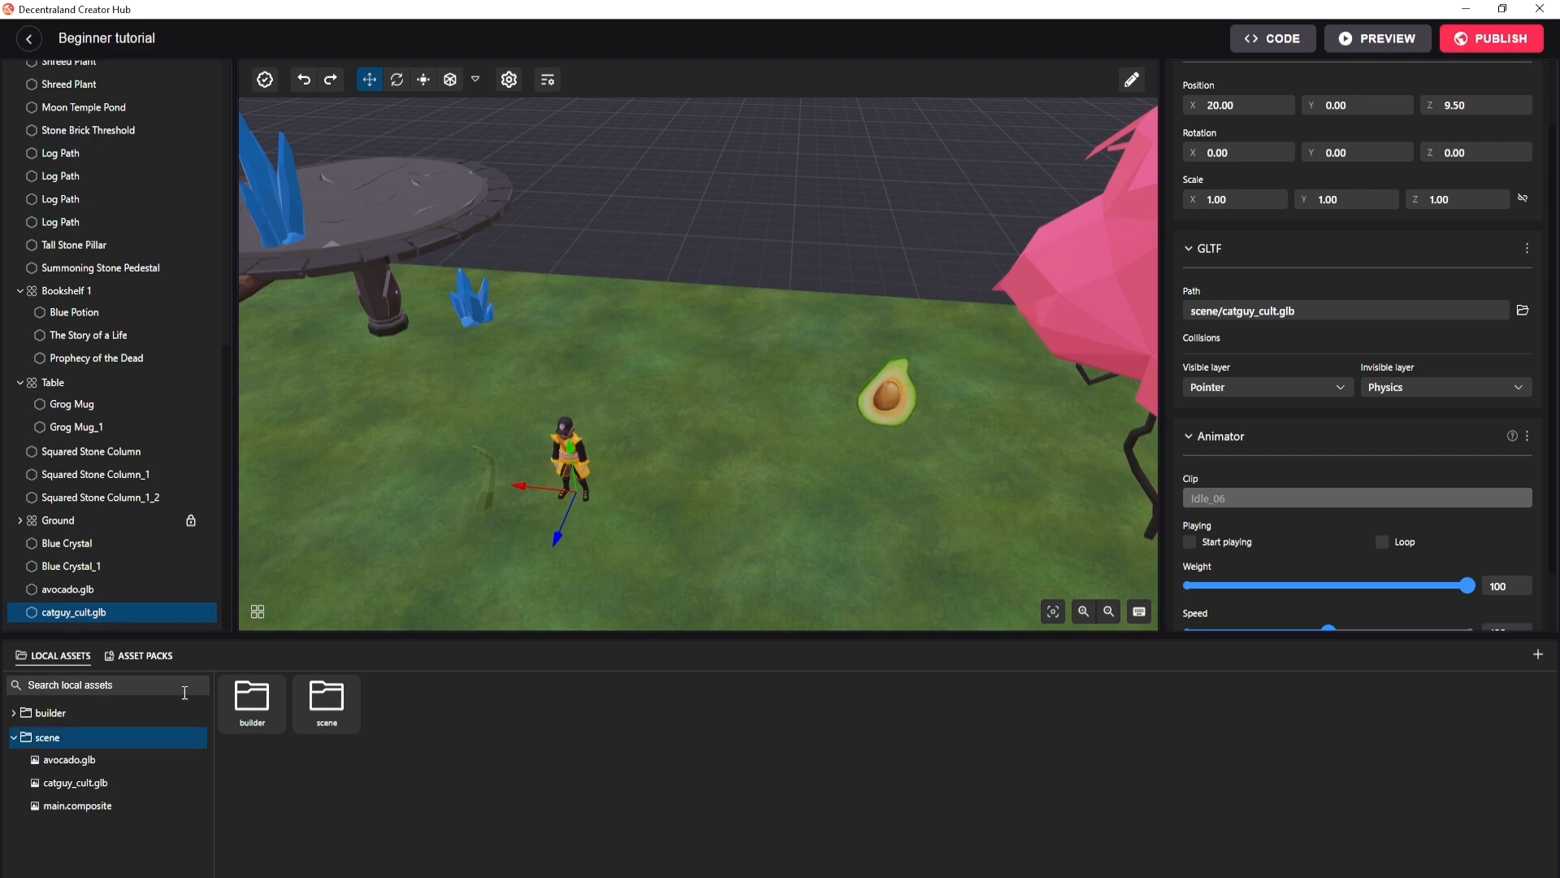
scroll(1251, 451, "down", 1)
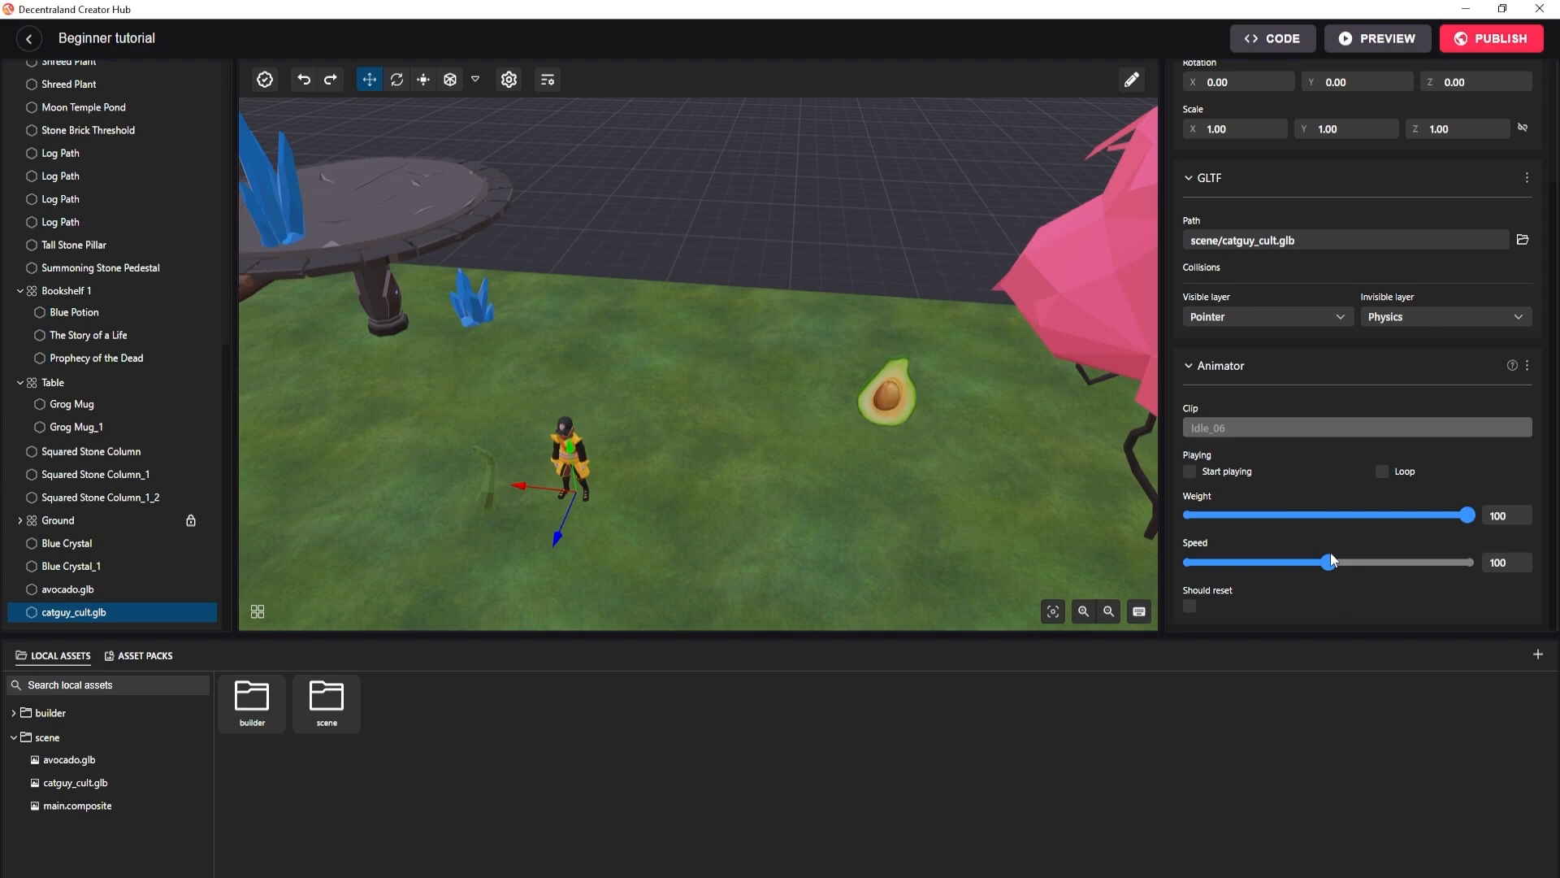
scroll(1330, 560, "up", 2)
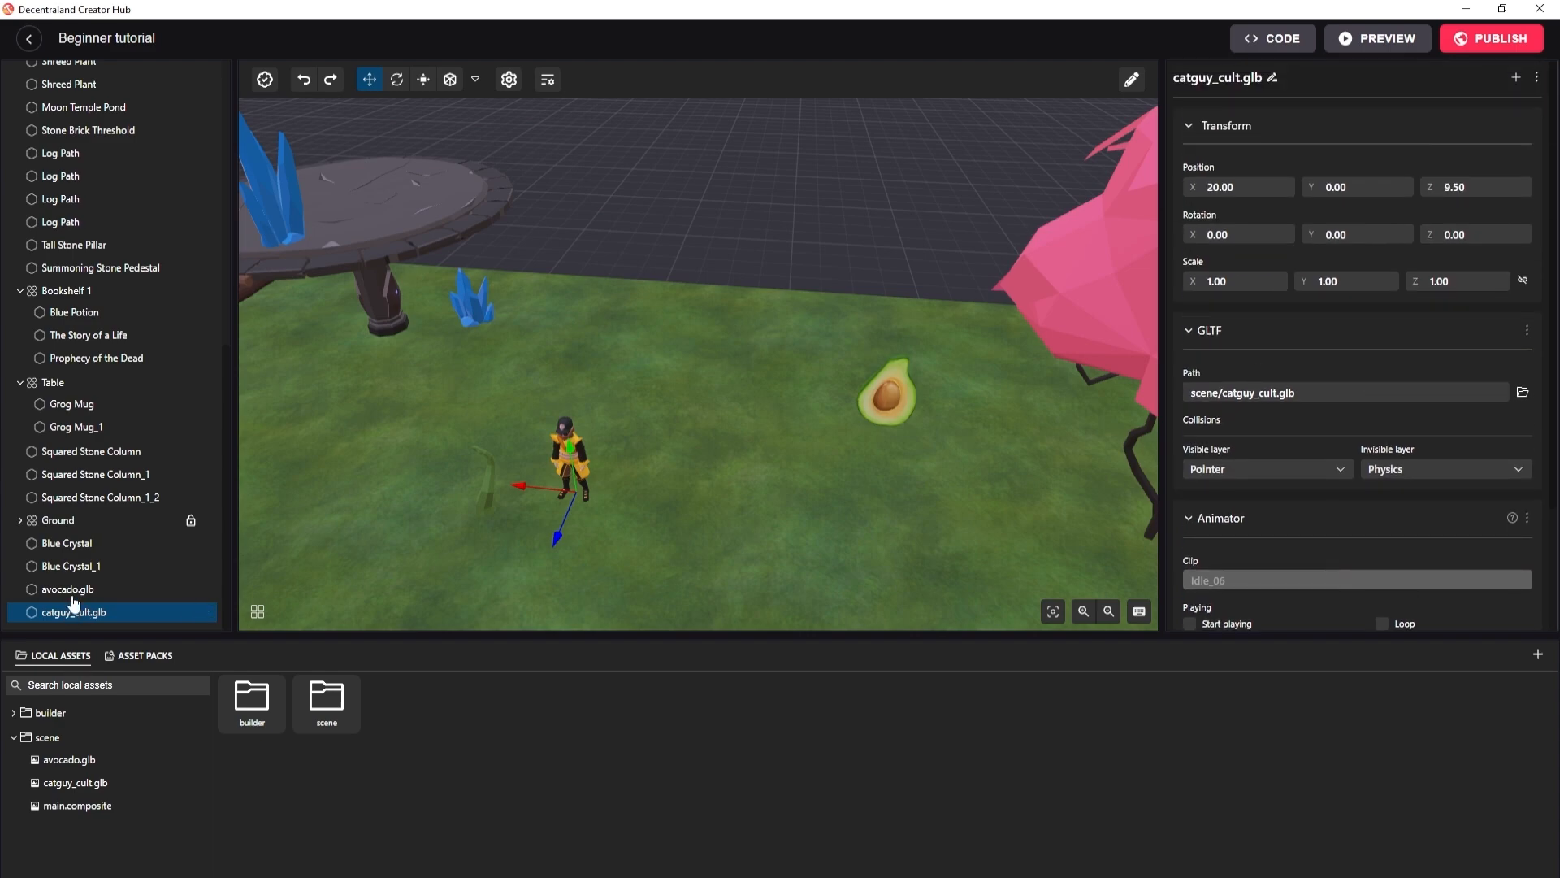
left_click(118, 590)
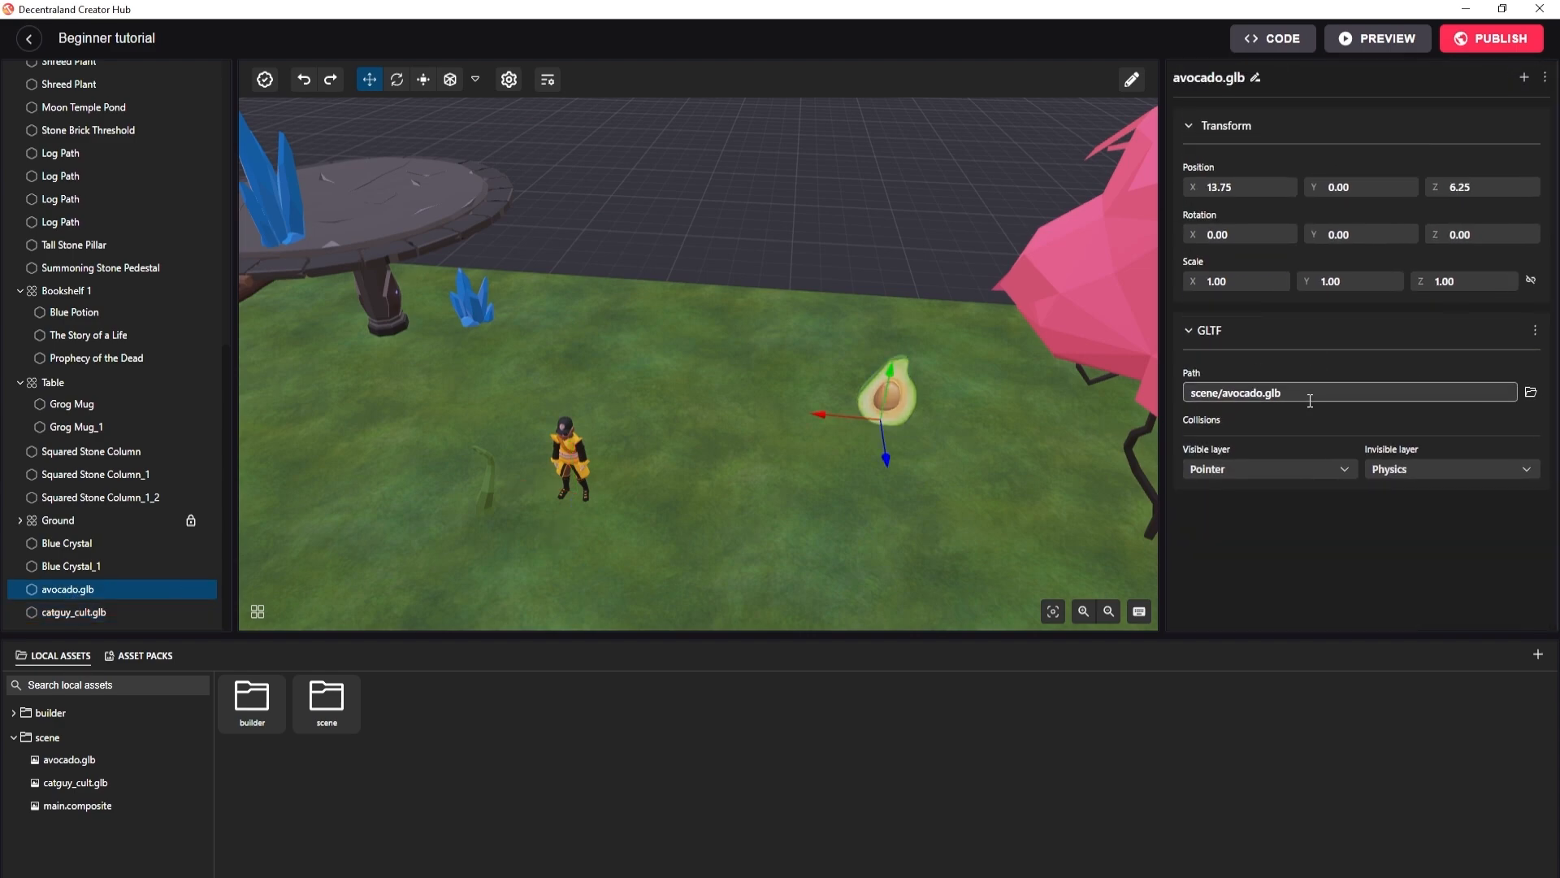
left_click(118, 615)
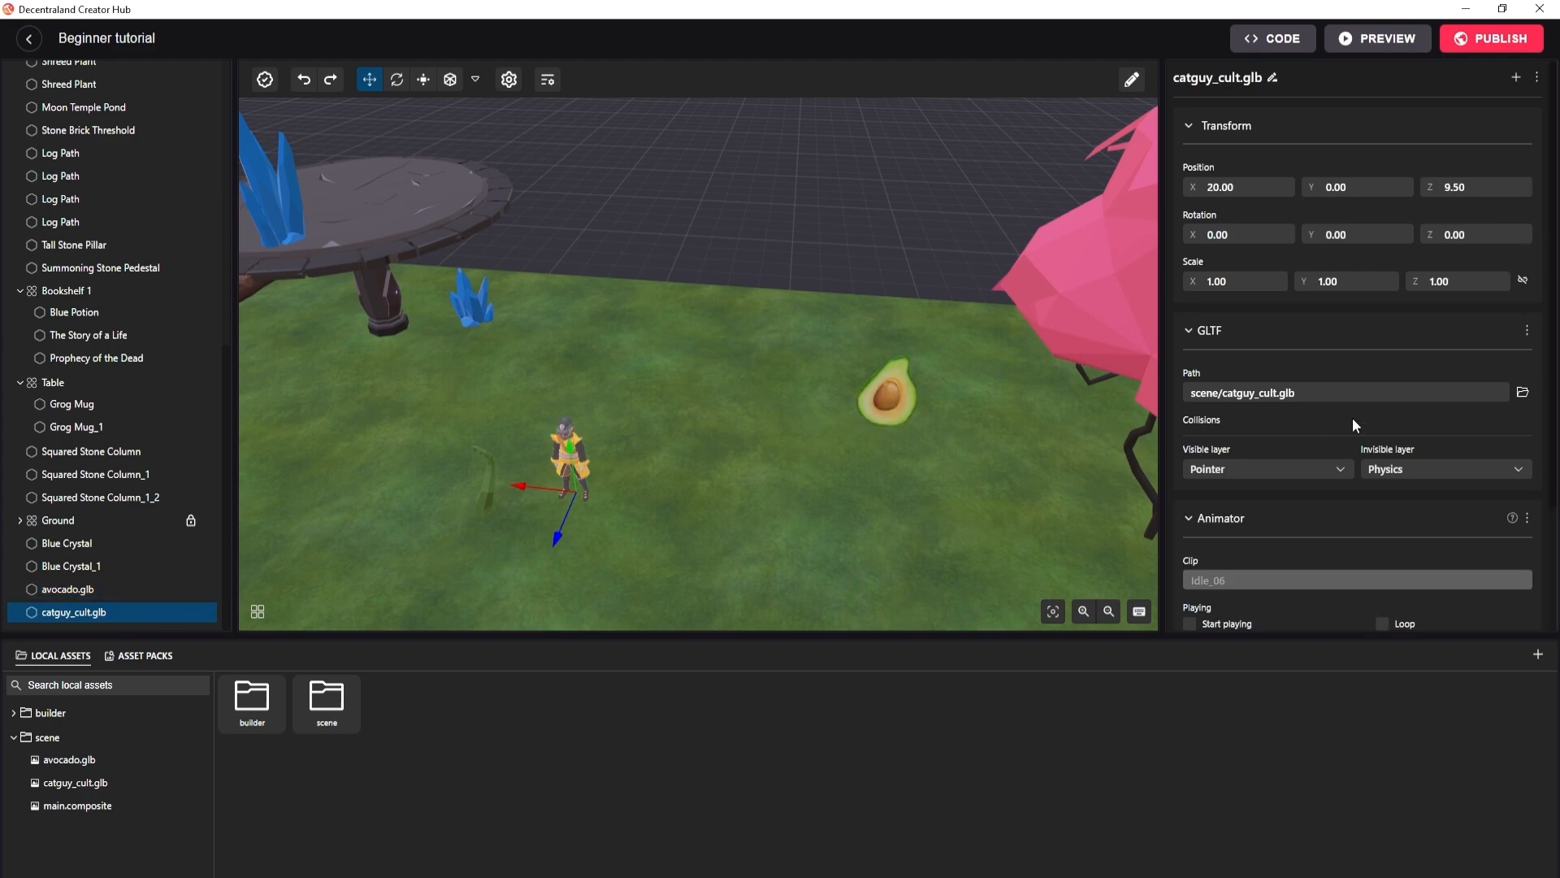
Enable Start playing for the catguy_cult model's Idle_06 animation clip and check it in a scene preview.
scroll(1333, 431, "down", 2)
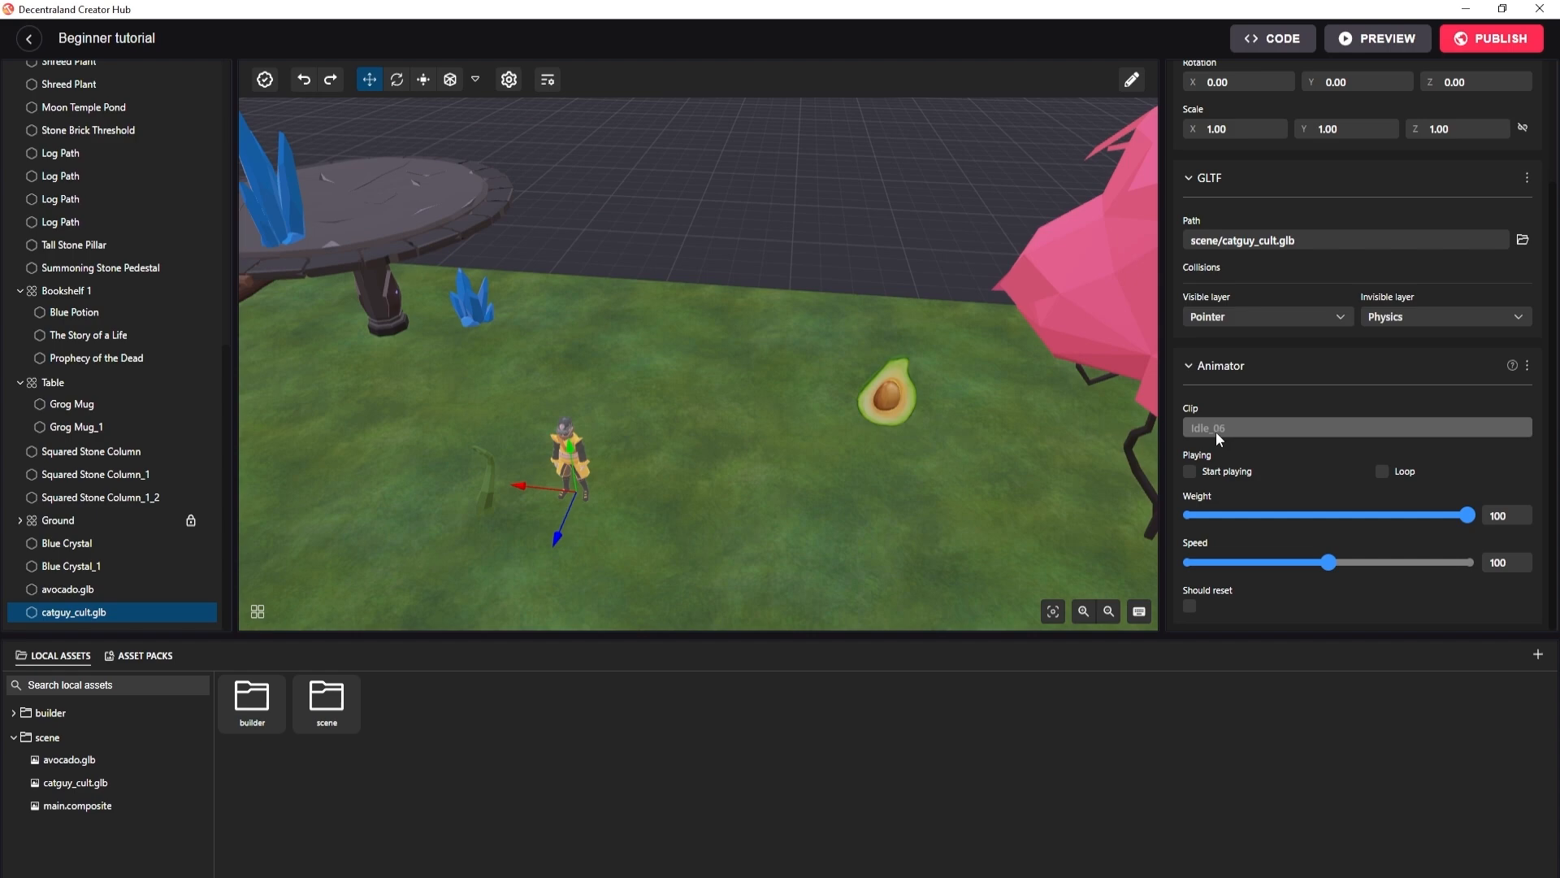
left_click(1189, 473)
left_click(1342, 49)
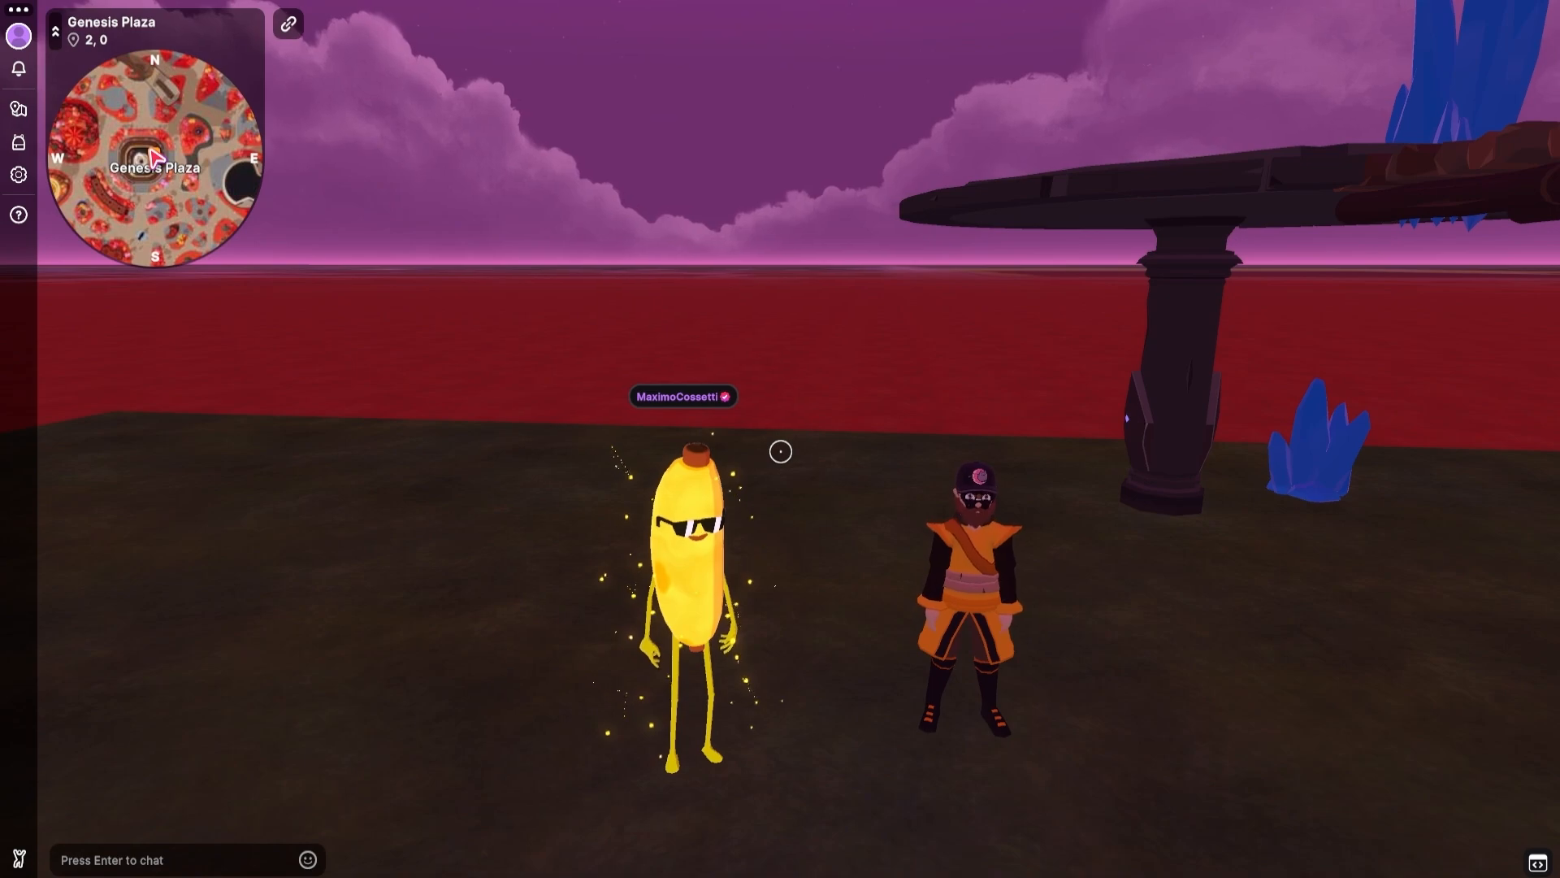
key("Escape")
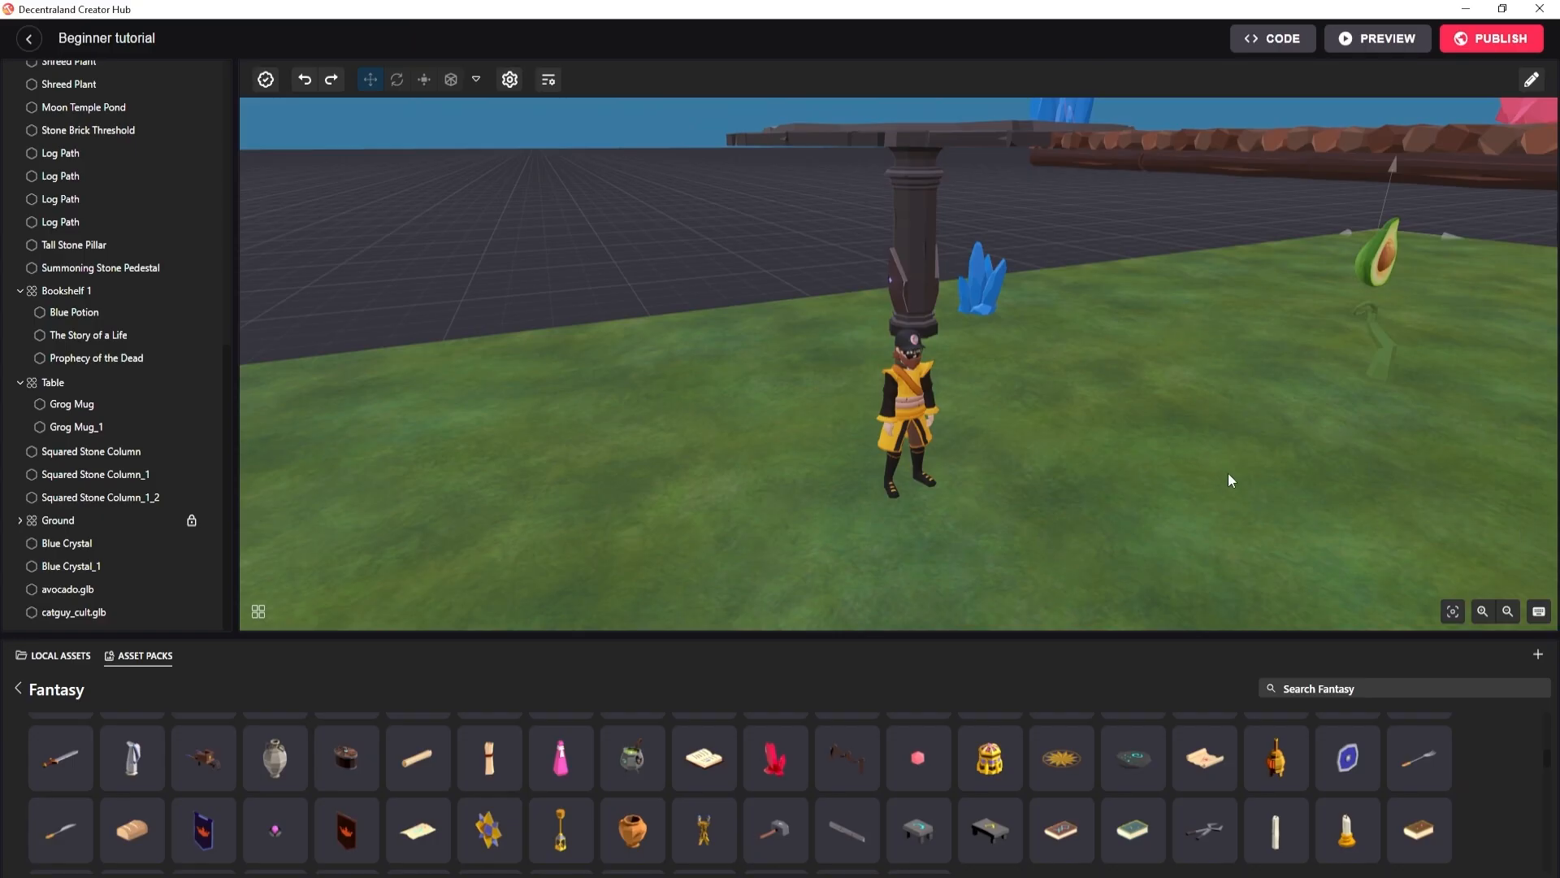
Browse the decorations in the Fantasy asset pack, including a return to the list of all packs.
scroll(637, 815, "up", 1)
scroll(633, 819, "down", 1)
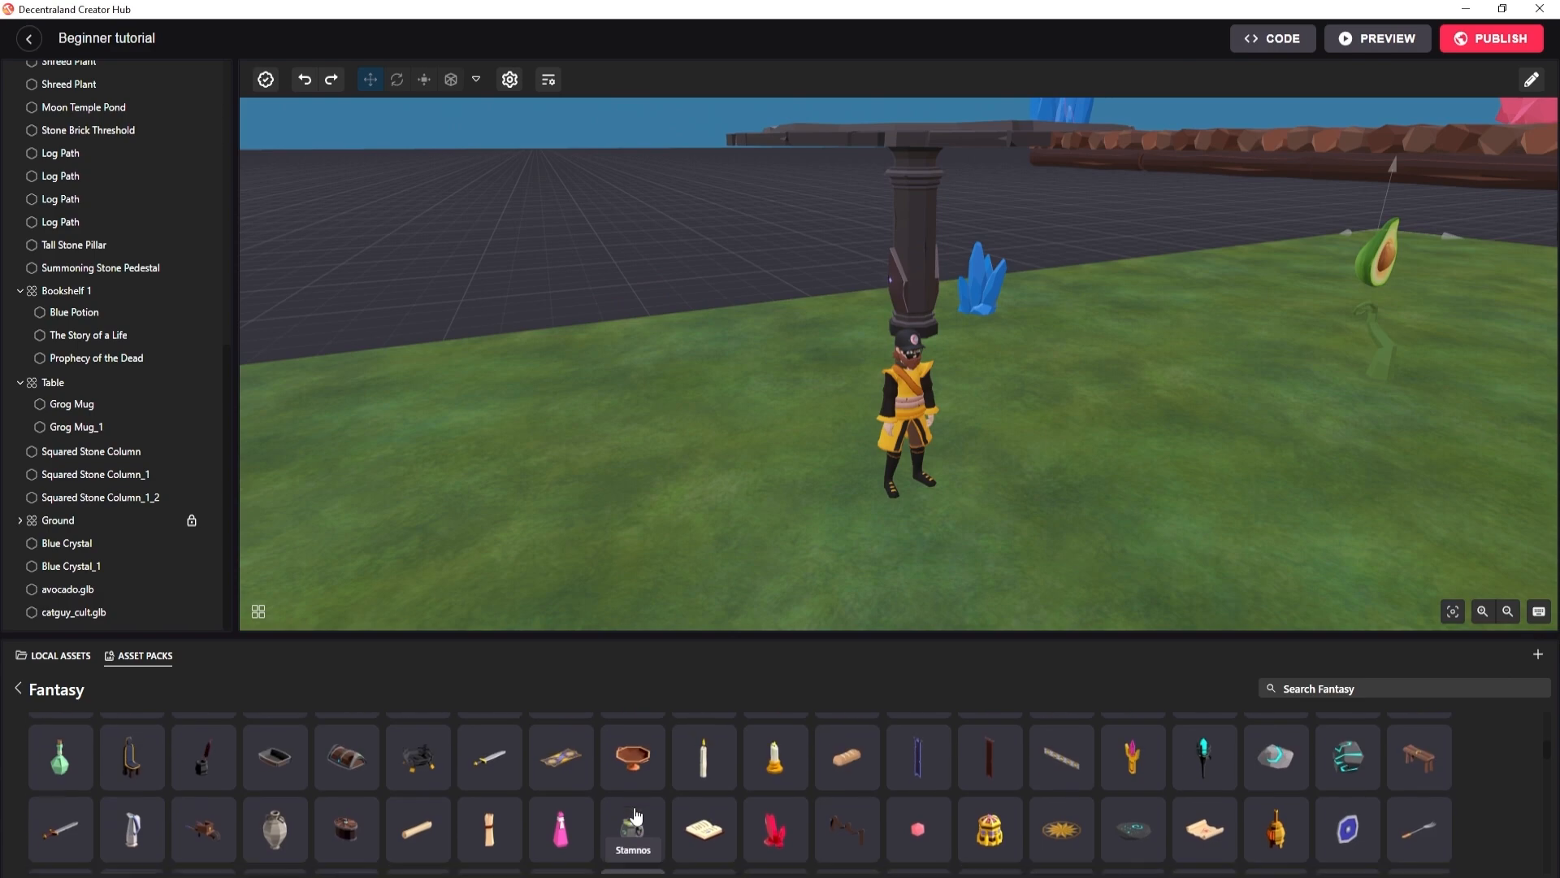
left_click(18, 689)
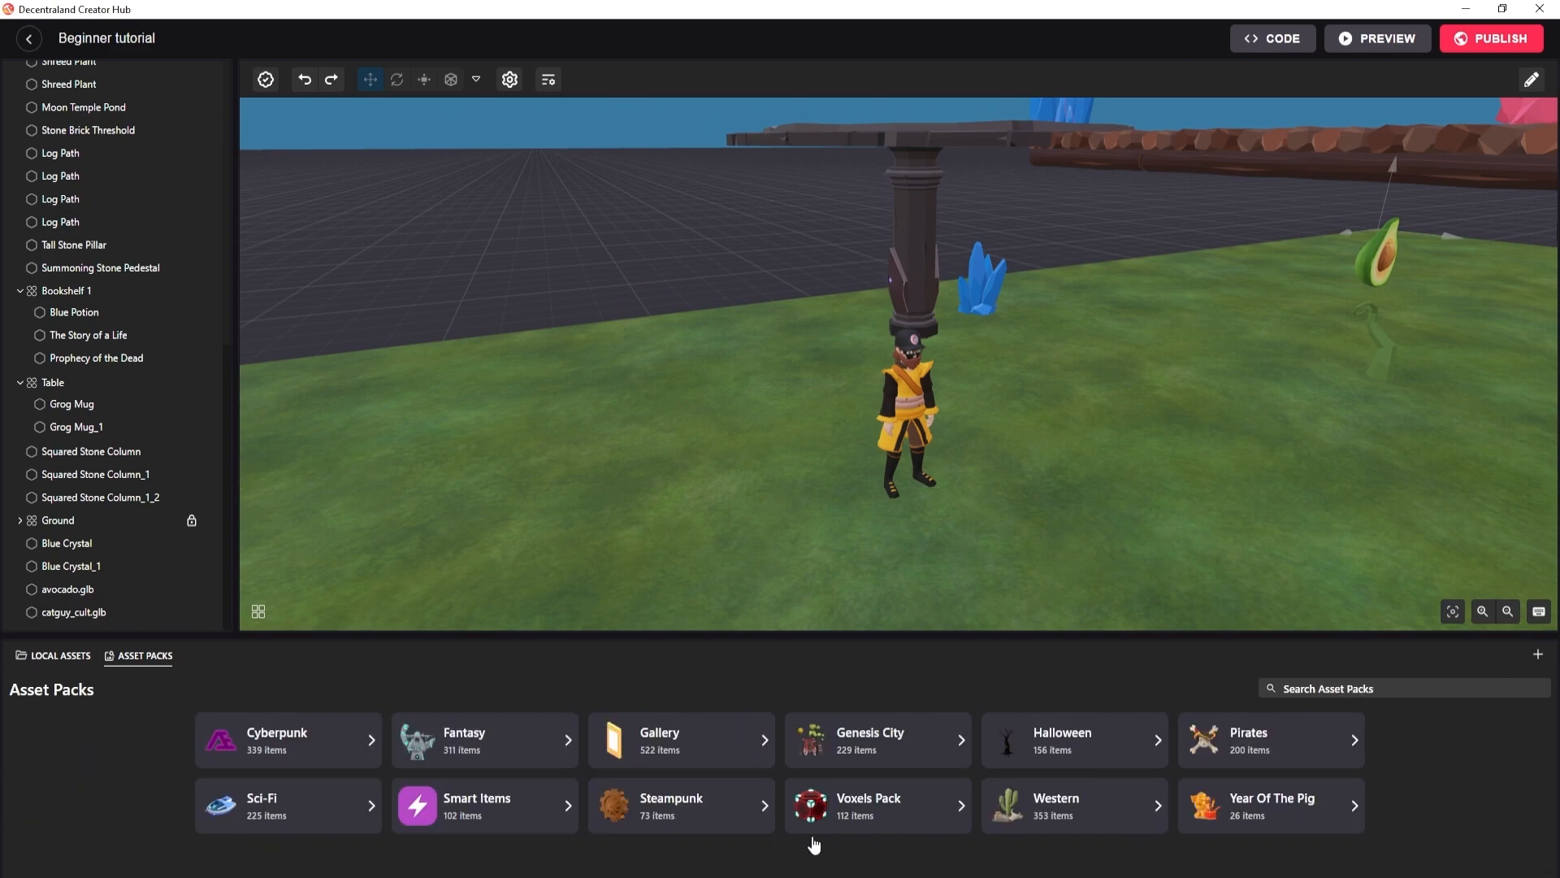
left_click(485, 744)
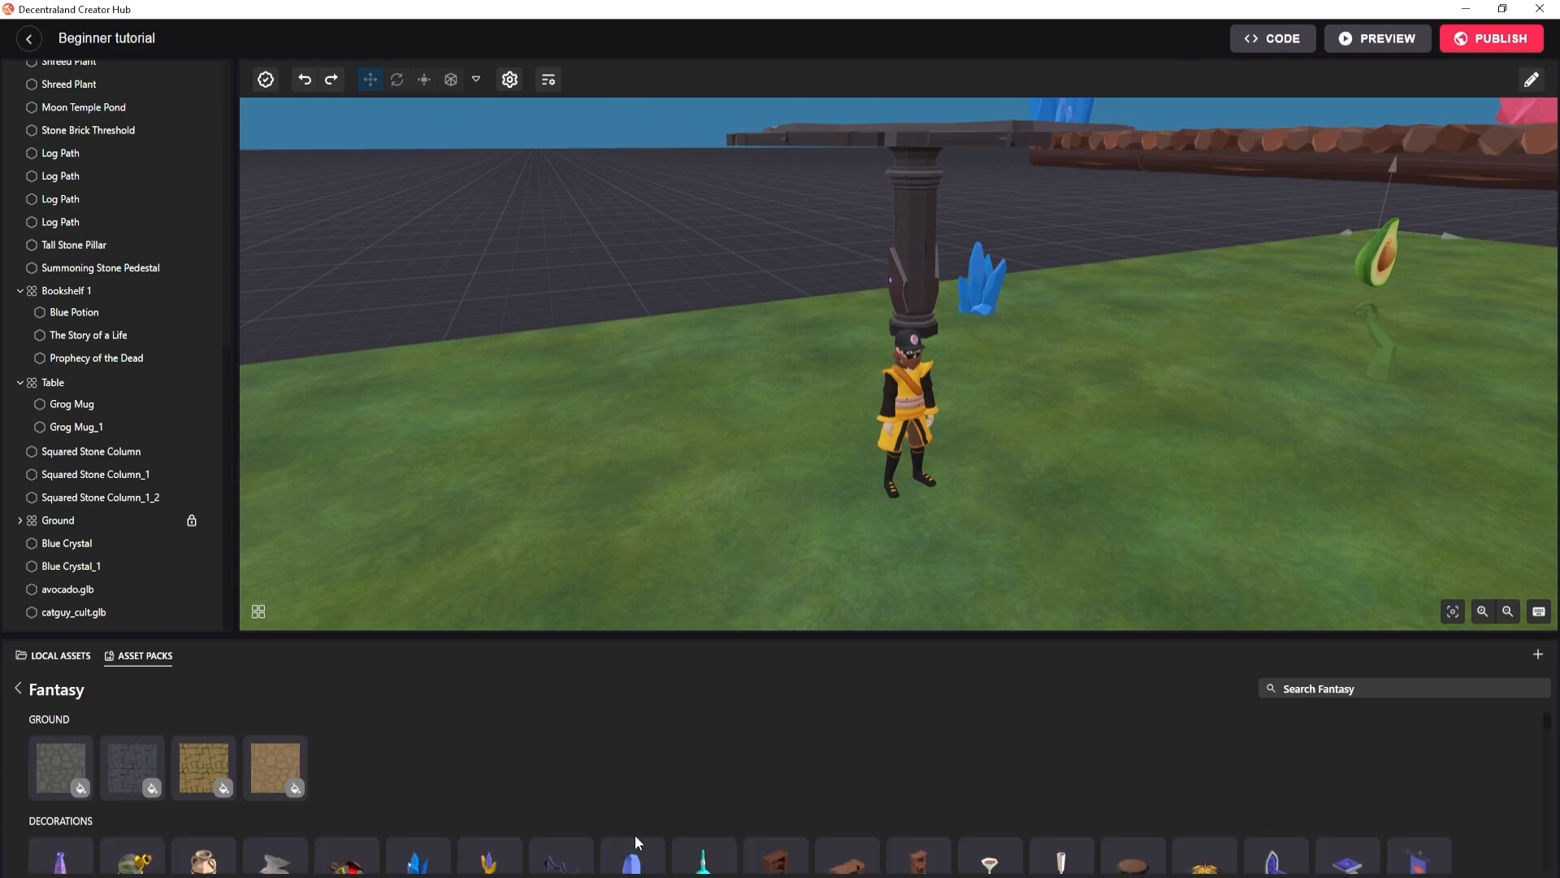
scroll(654, 820, "down", 2)
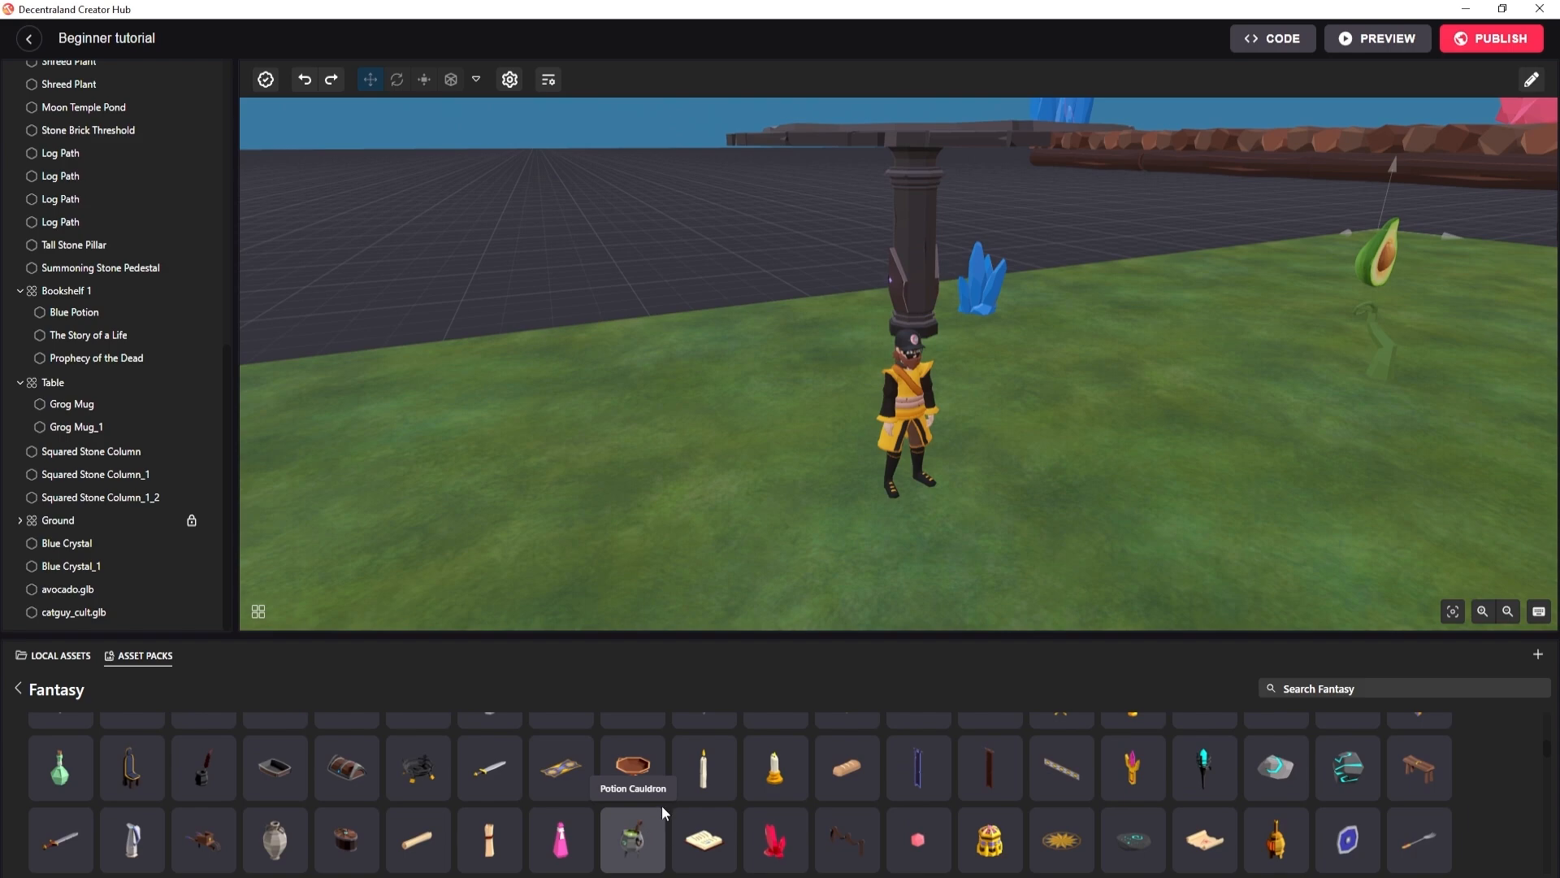
Browse the Fantasy asset pack from the decorations down to the Structures section.
scroll(668, 805, "down", 1)
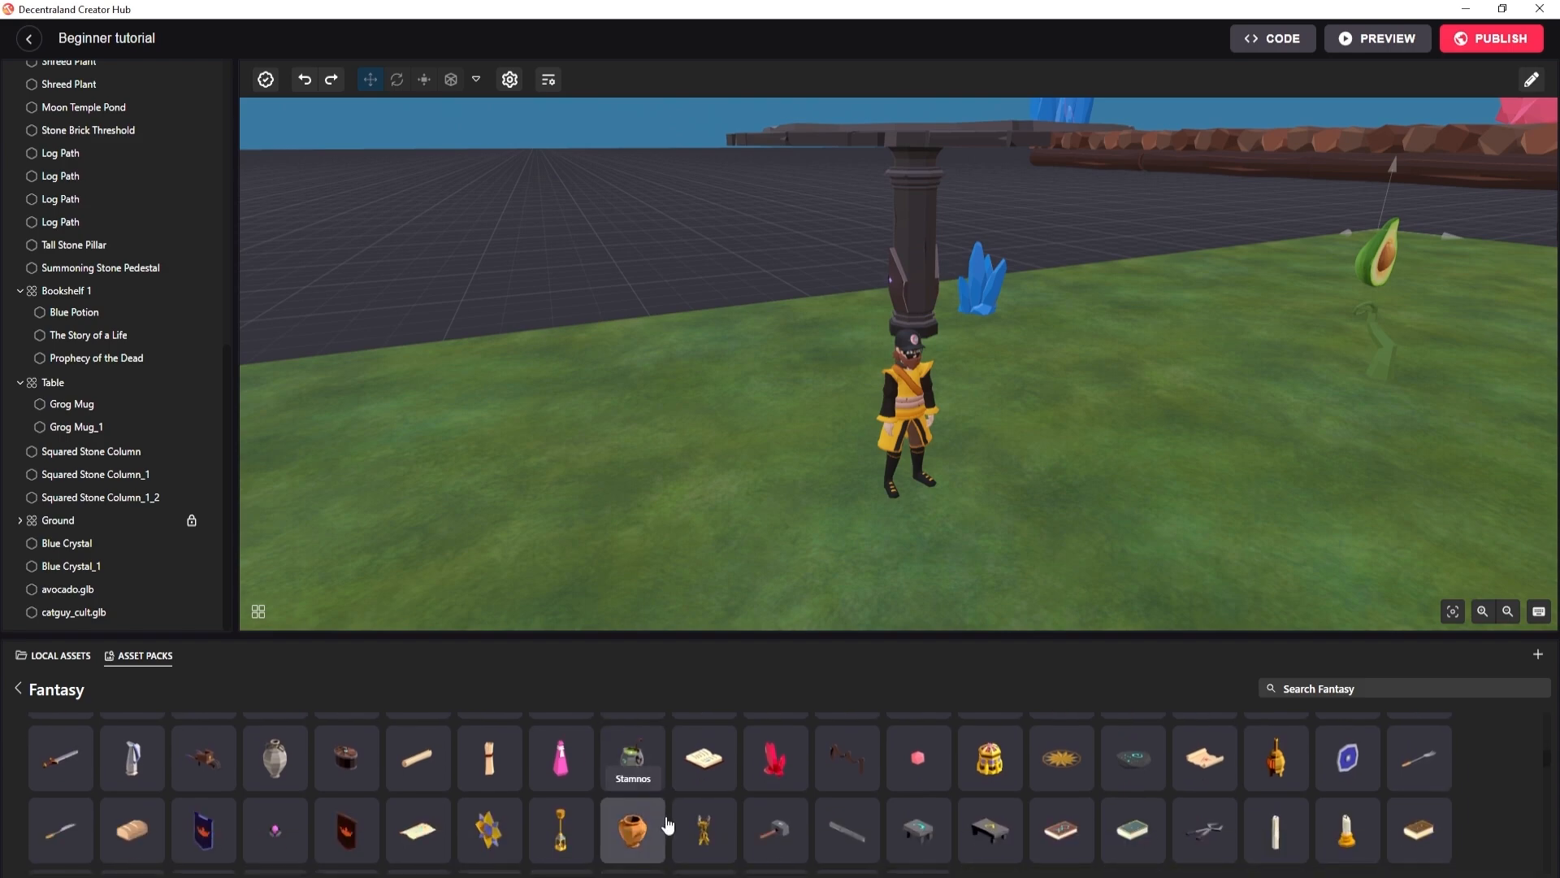
scroll(668, 822, "down", 3)
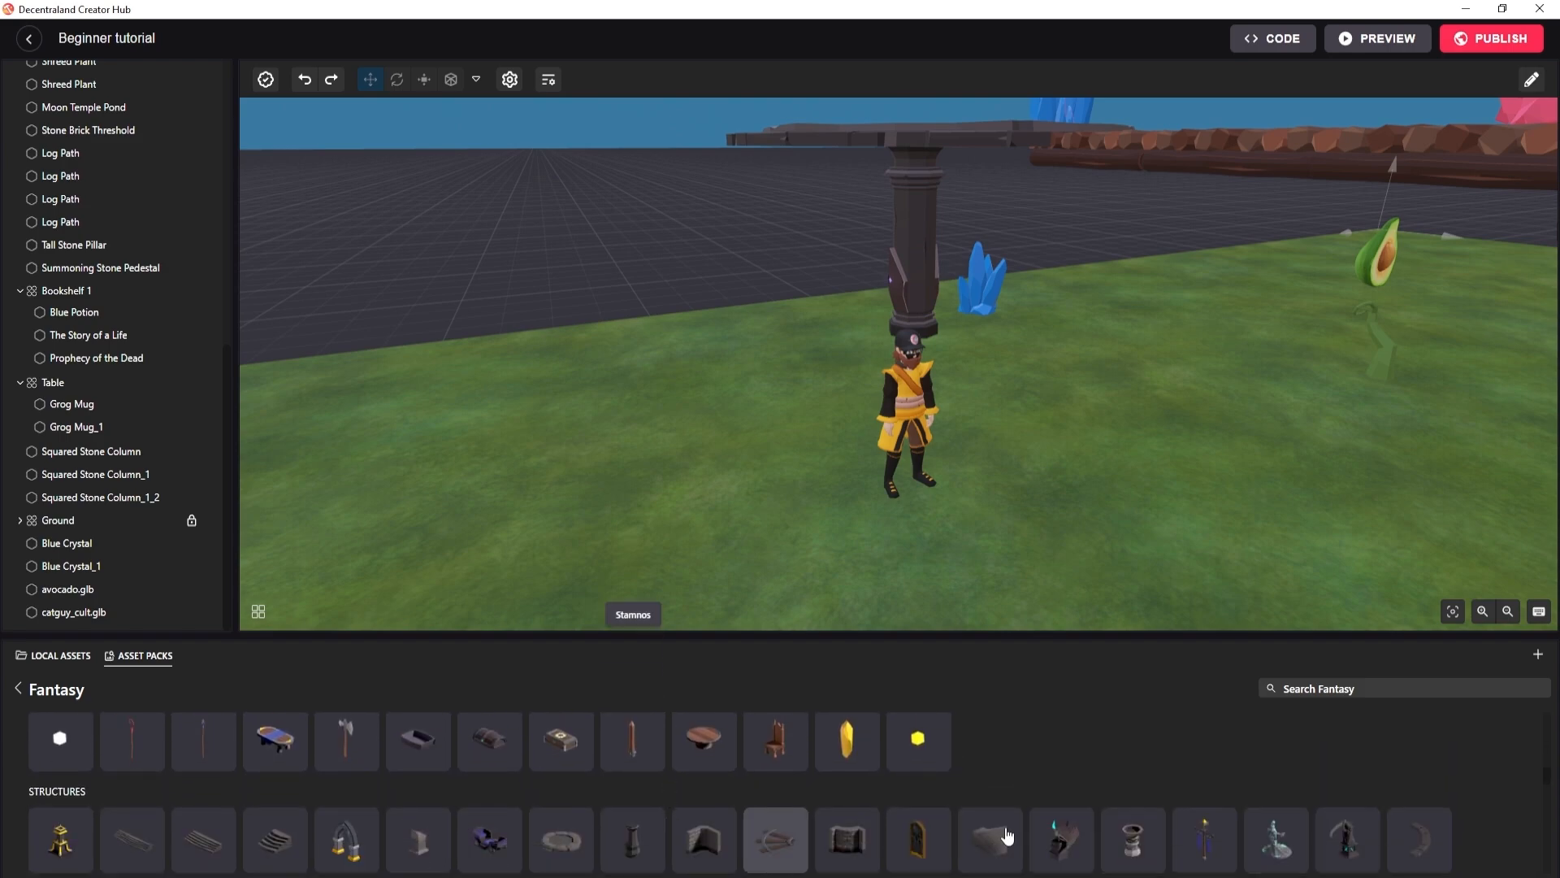
scroll(1094, 815, "down", 1)
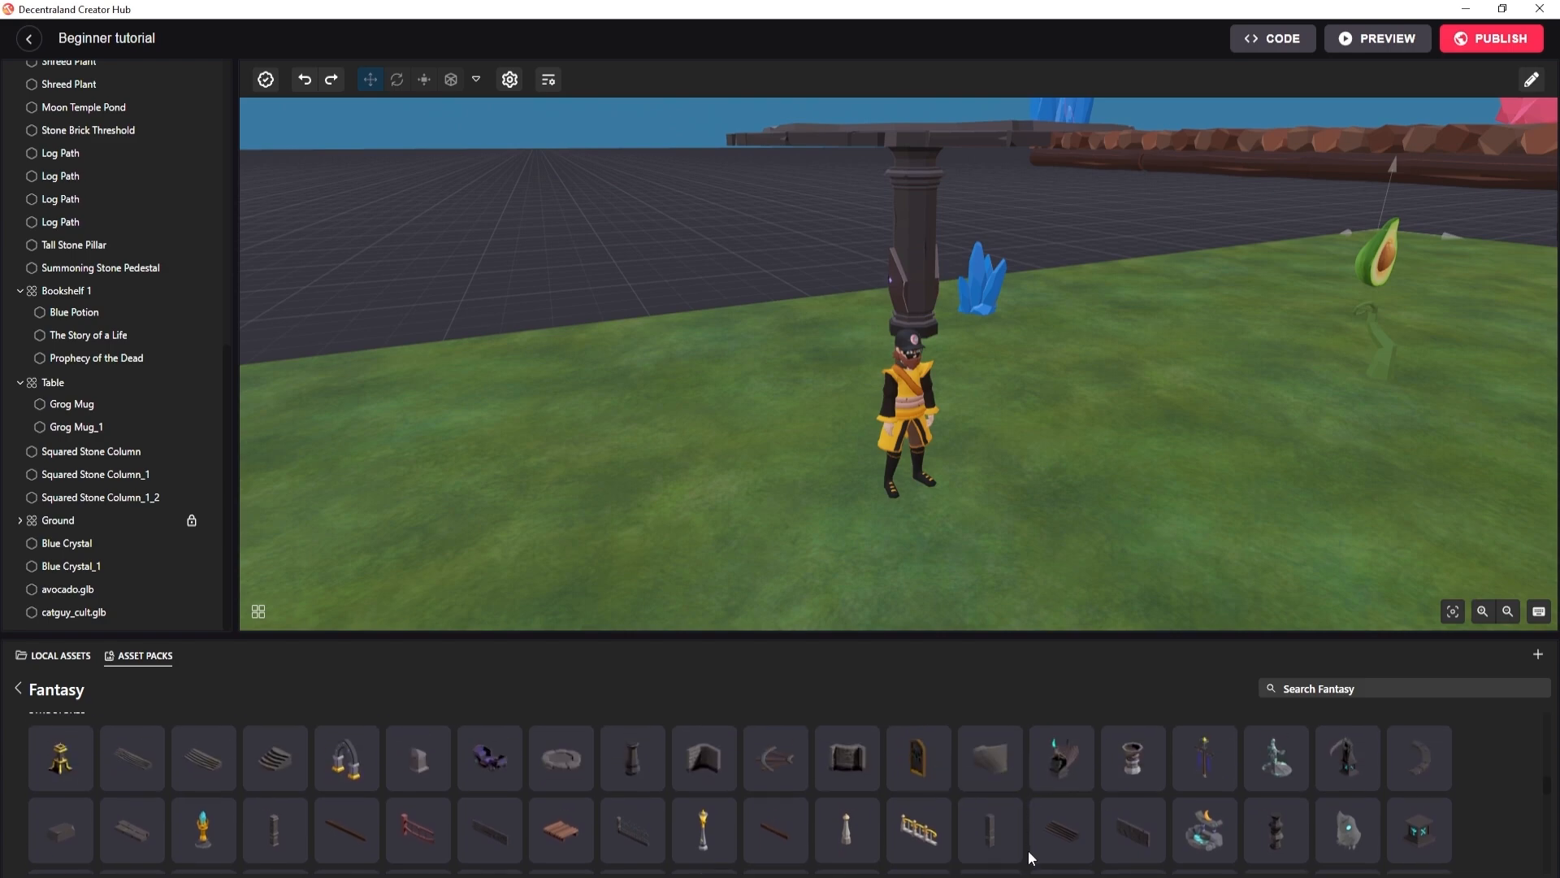
Switch to the Explorer scene preview and walk the avatar into the stone wall beside the stained-glass window to test its collision.
key("alt+Tab")
key("alt+Tab")
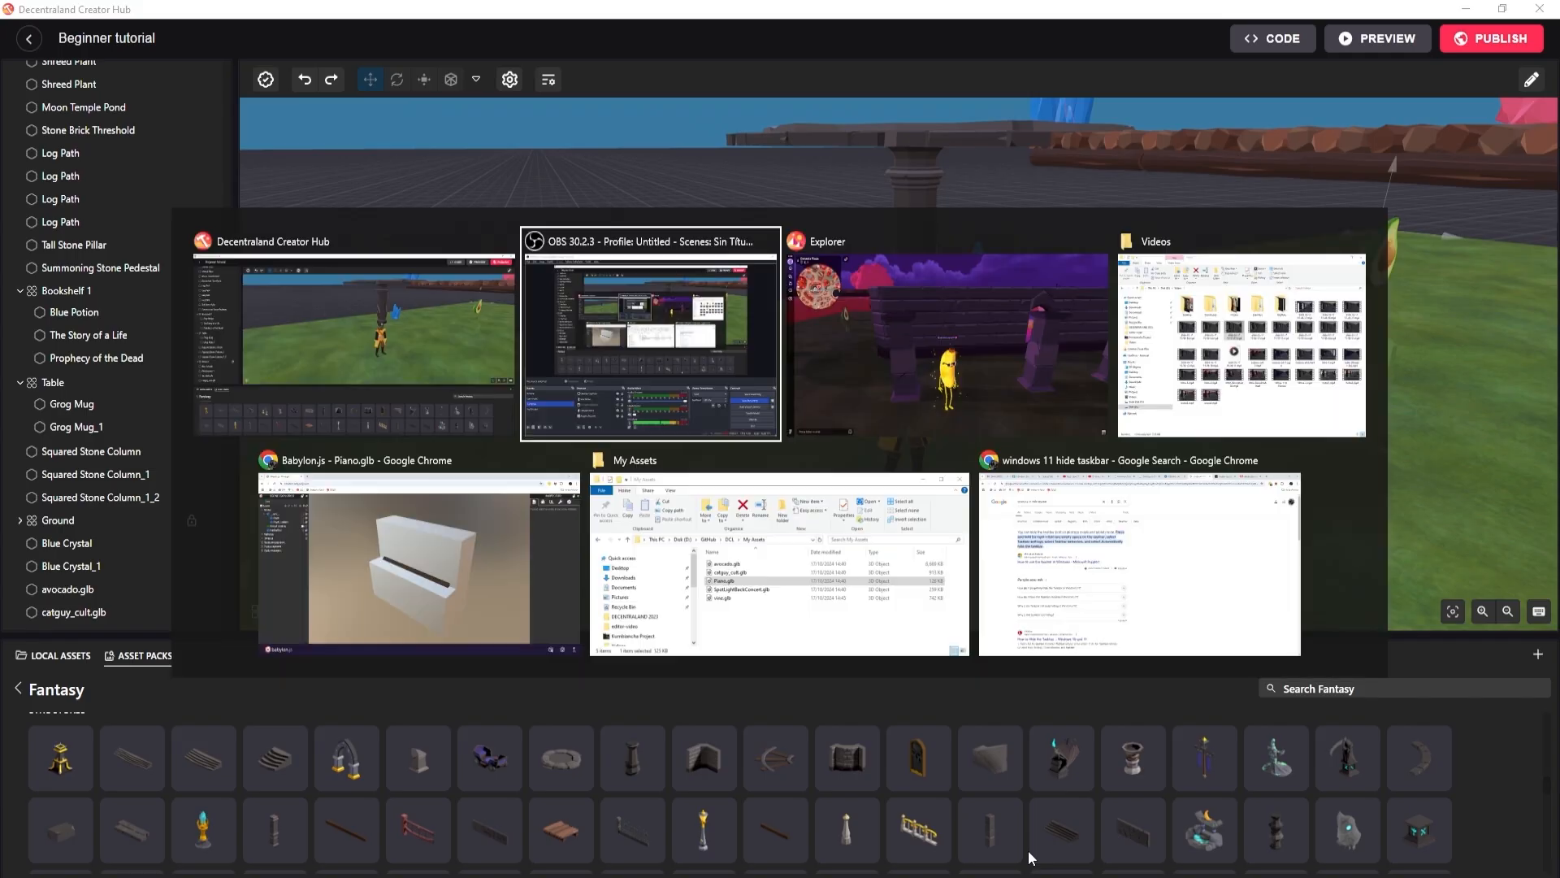
key("w")
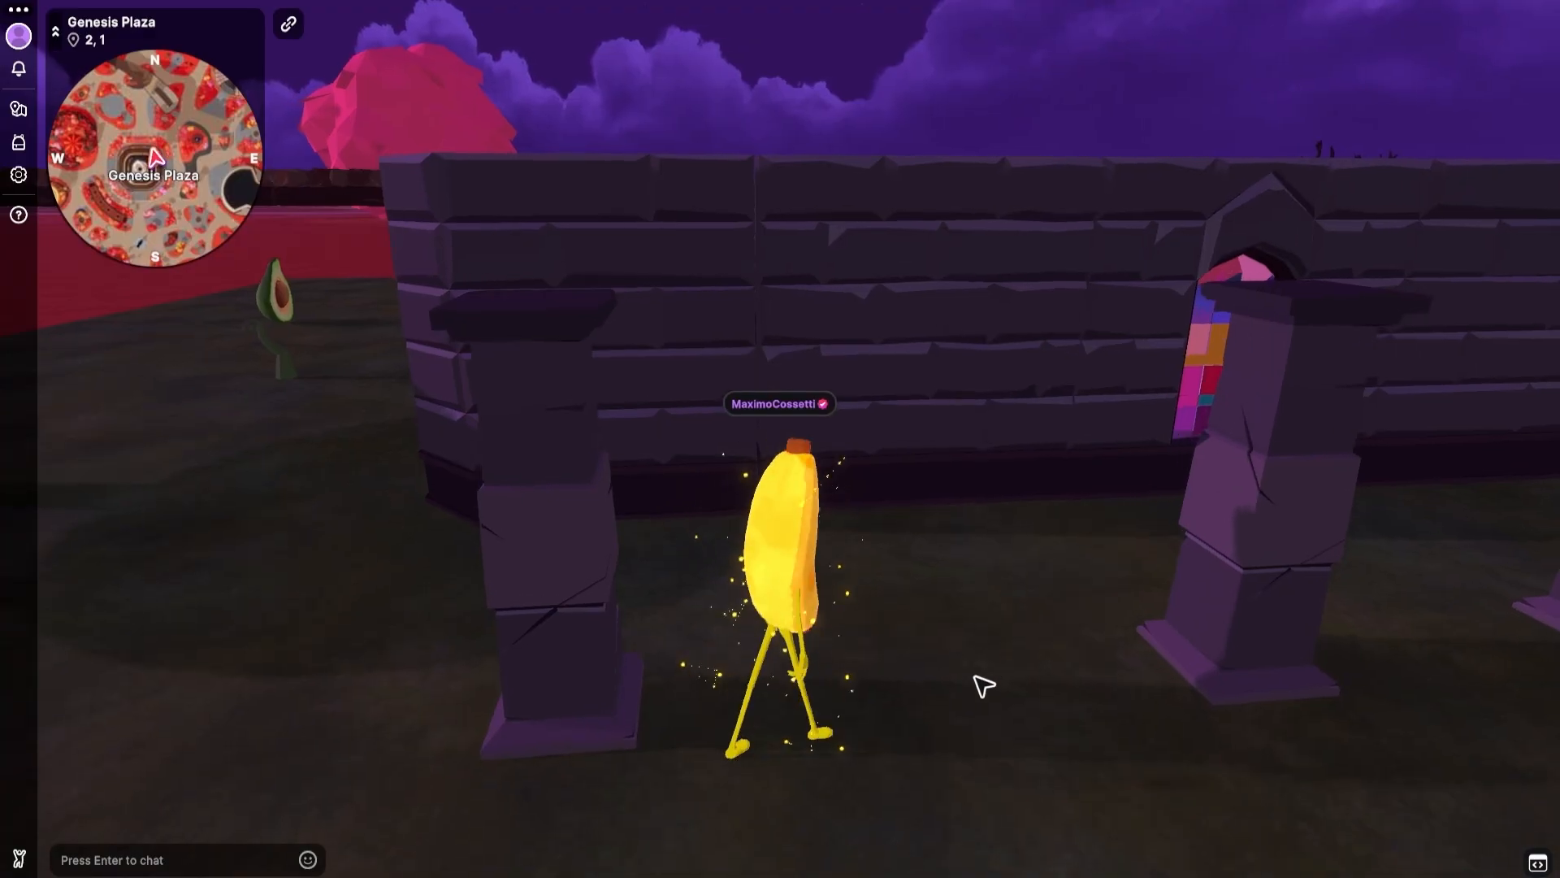
key("d")
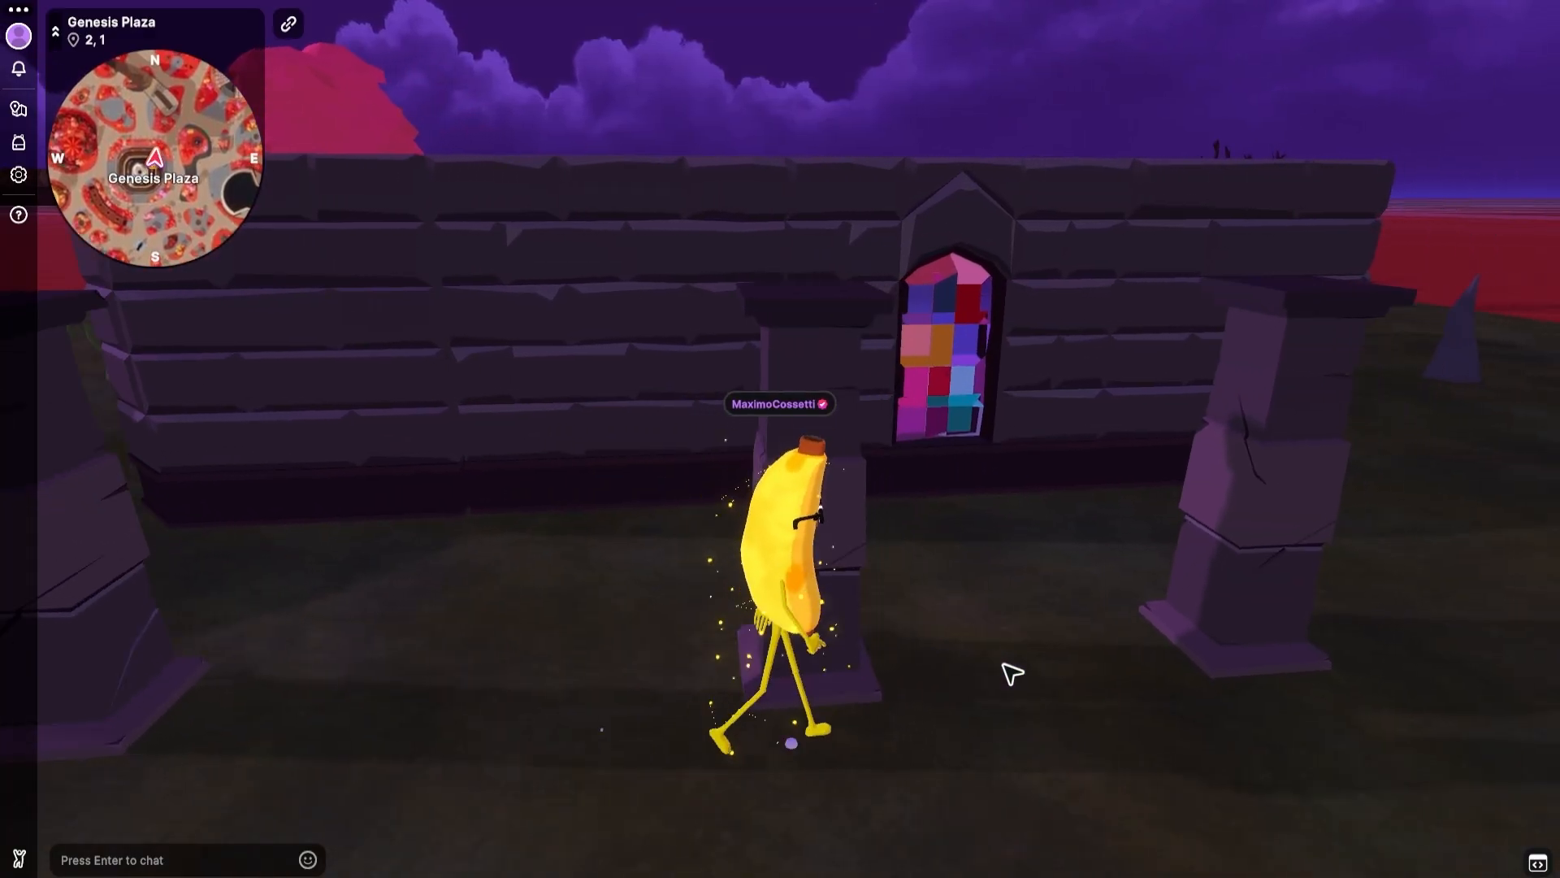
key("w")
key("a")
key("w")
key("w")
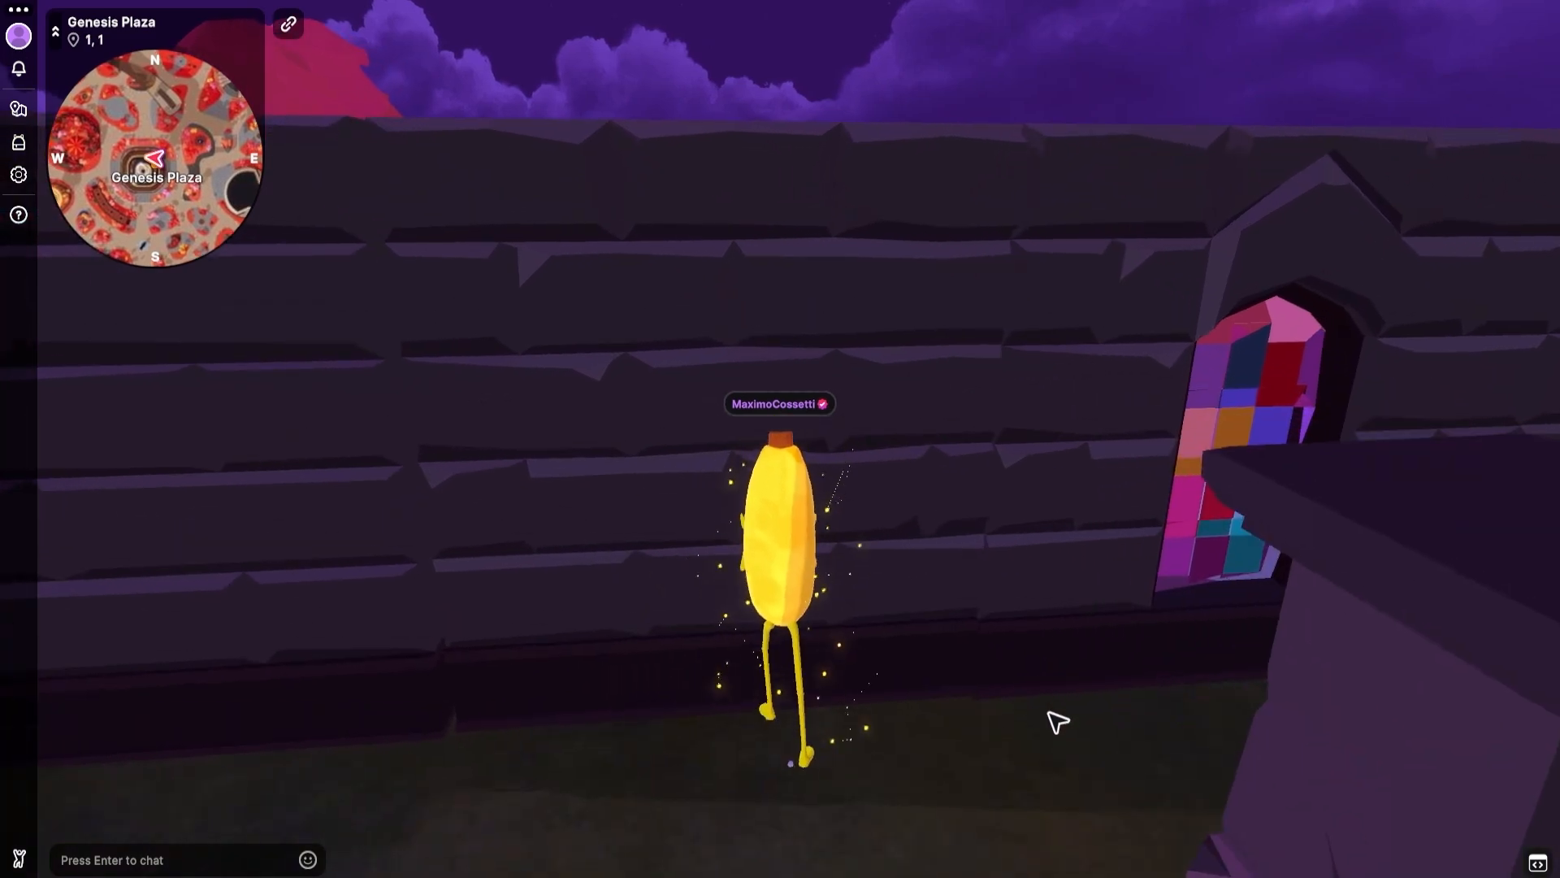
right_click(1056, 721)
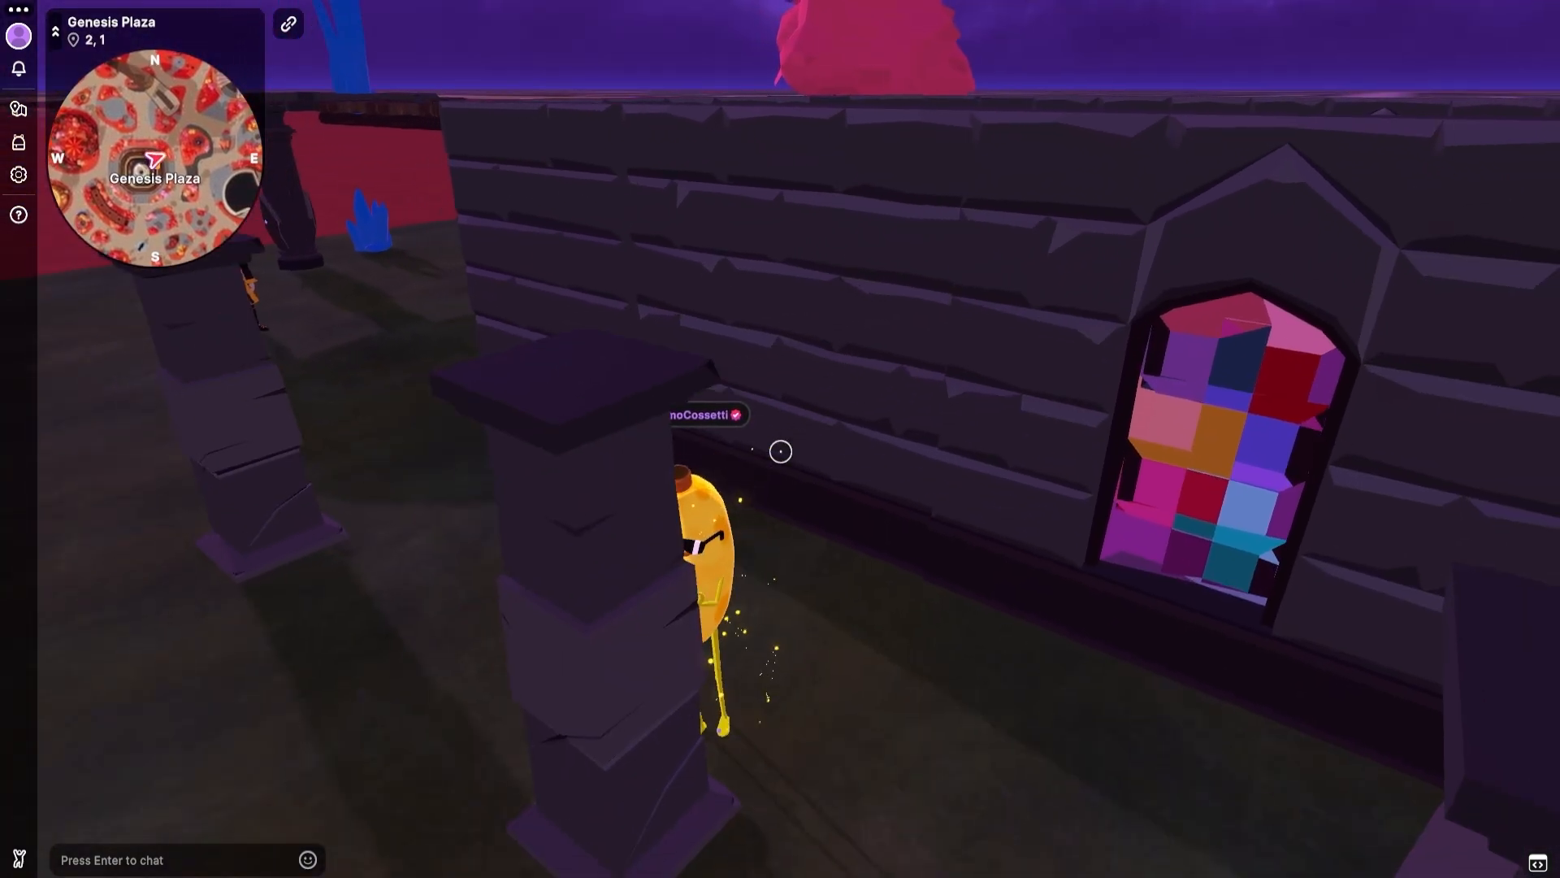
key("w")
key("d")
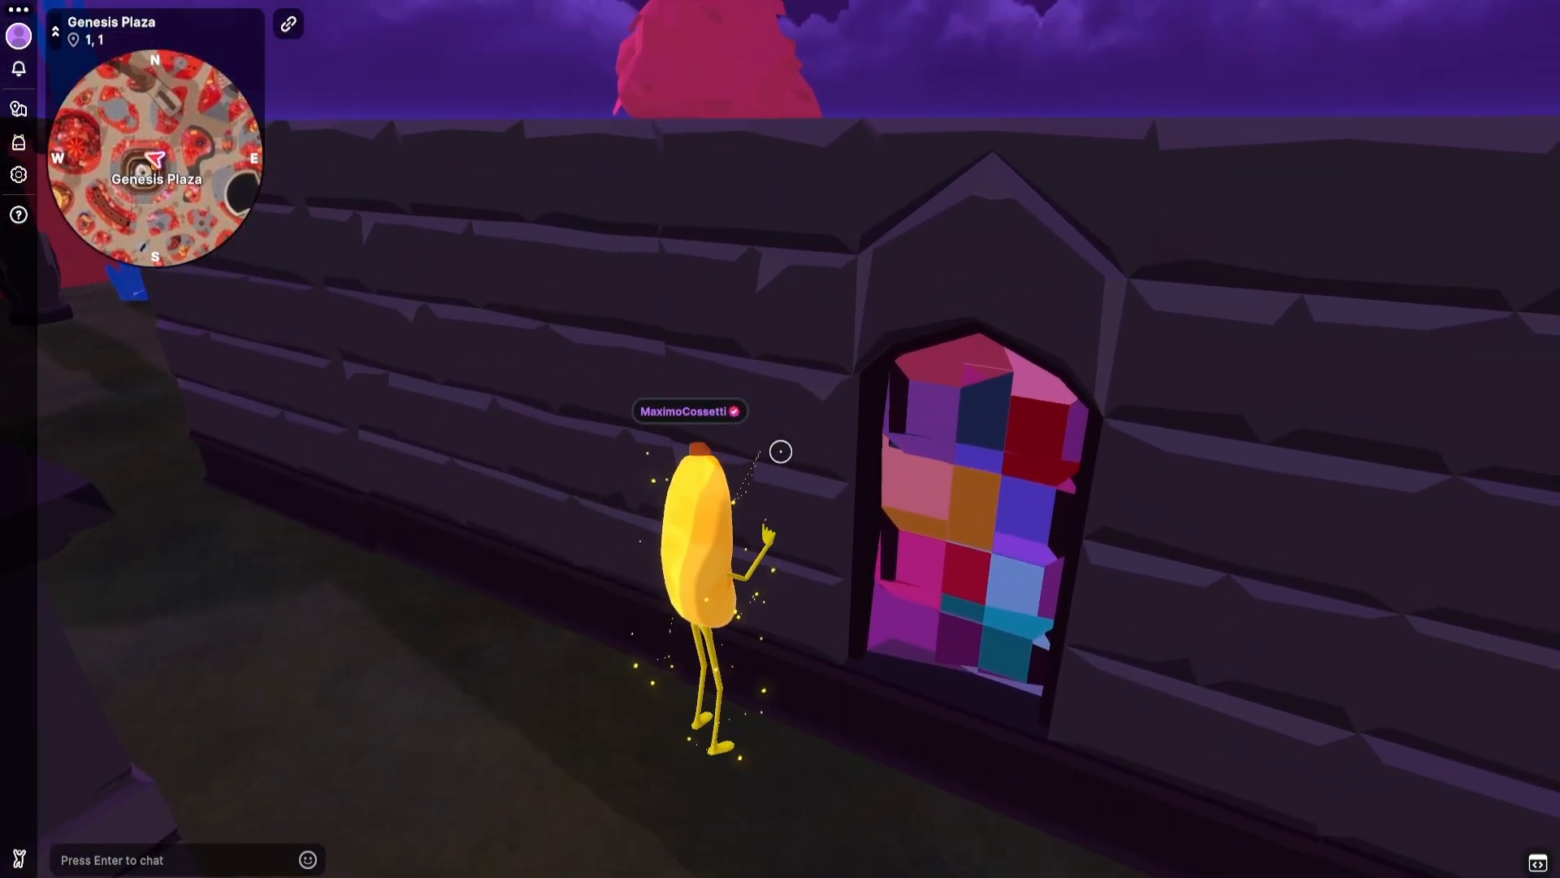
Test the collision of the wall section between the stained-glass window and the corner, then back the avatar away.
key("s")
key("d")
key("w")
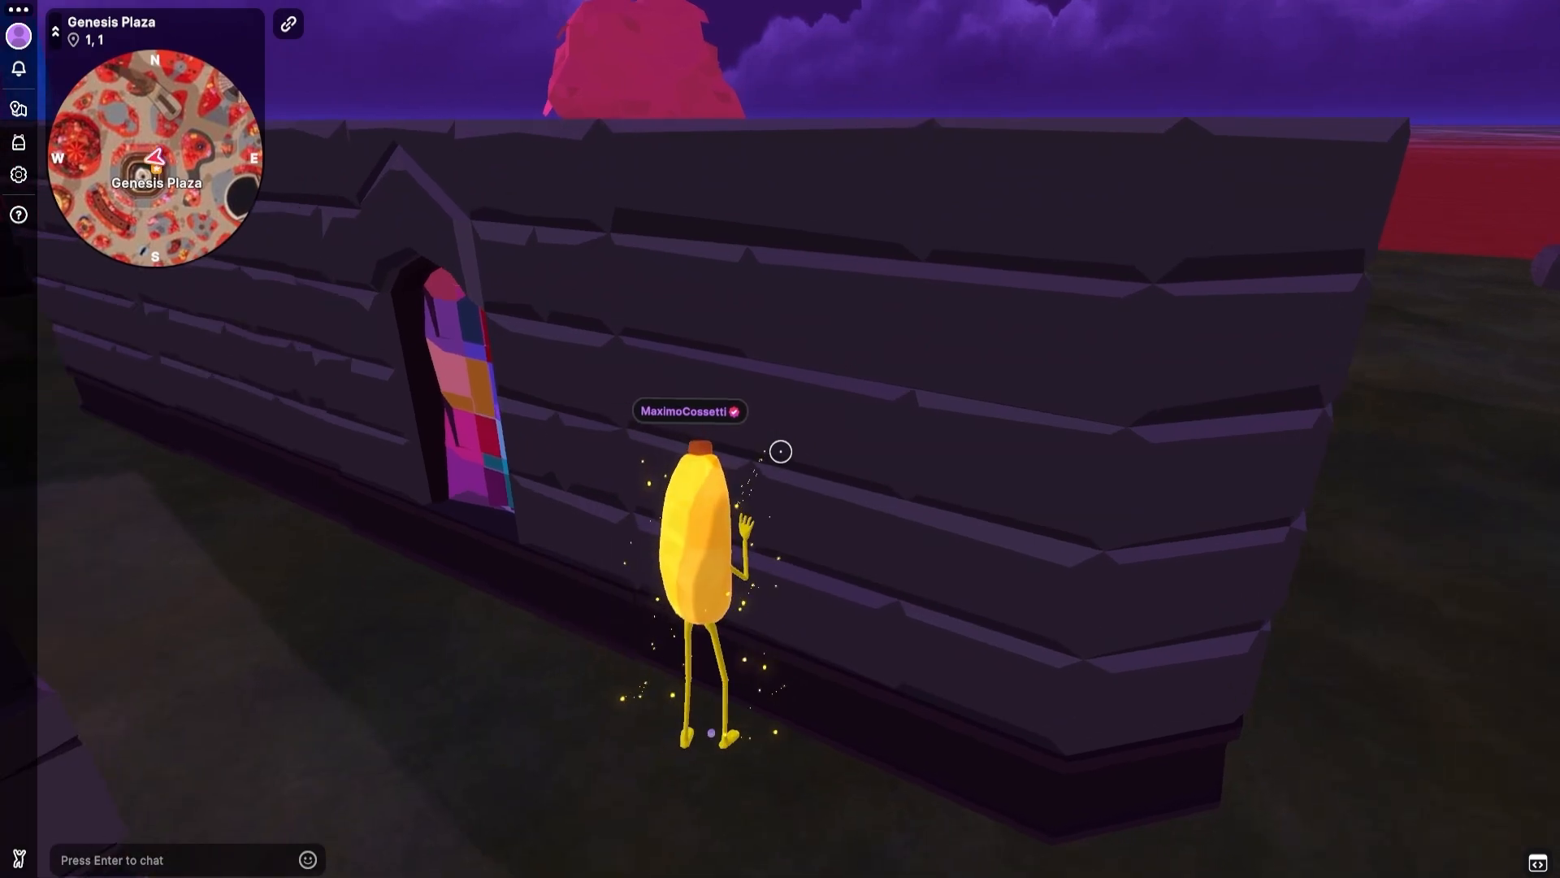
key("a")
key("a")
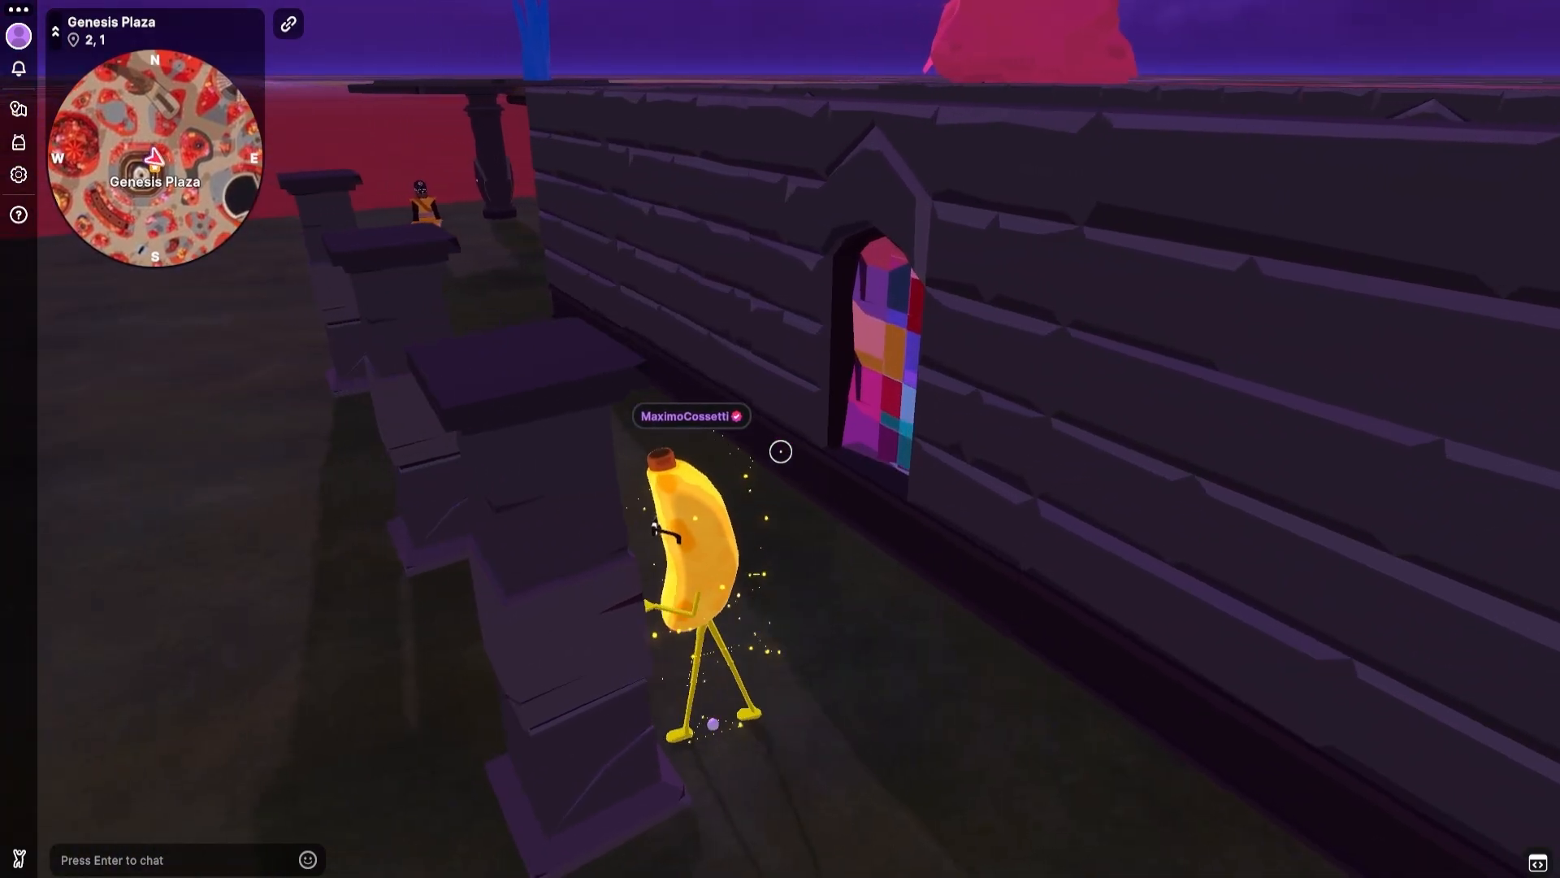
key("d")
key("s")
key("d")
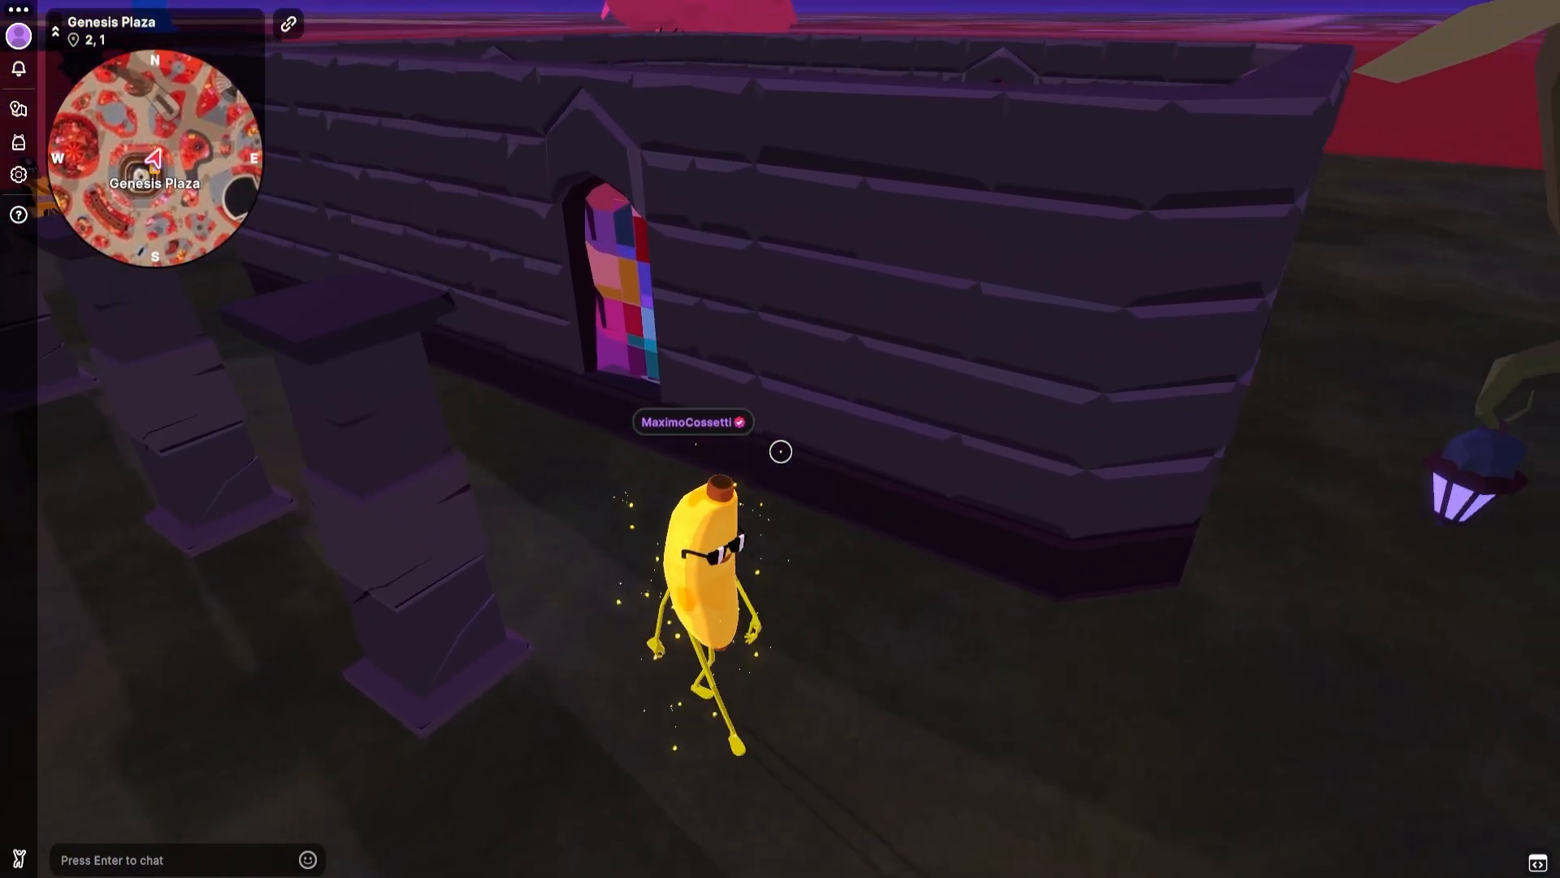
key("w")
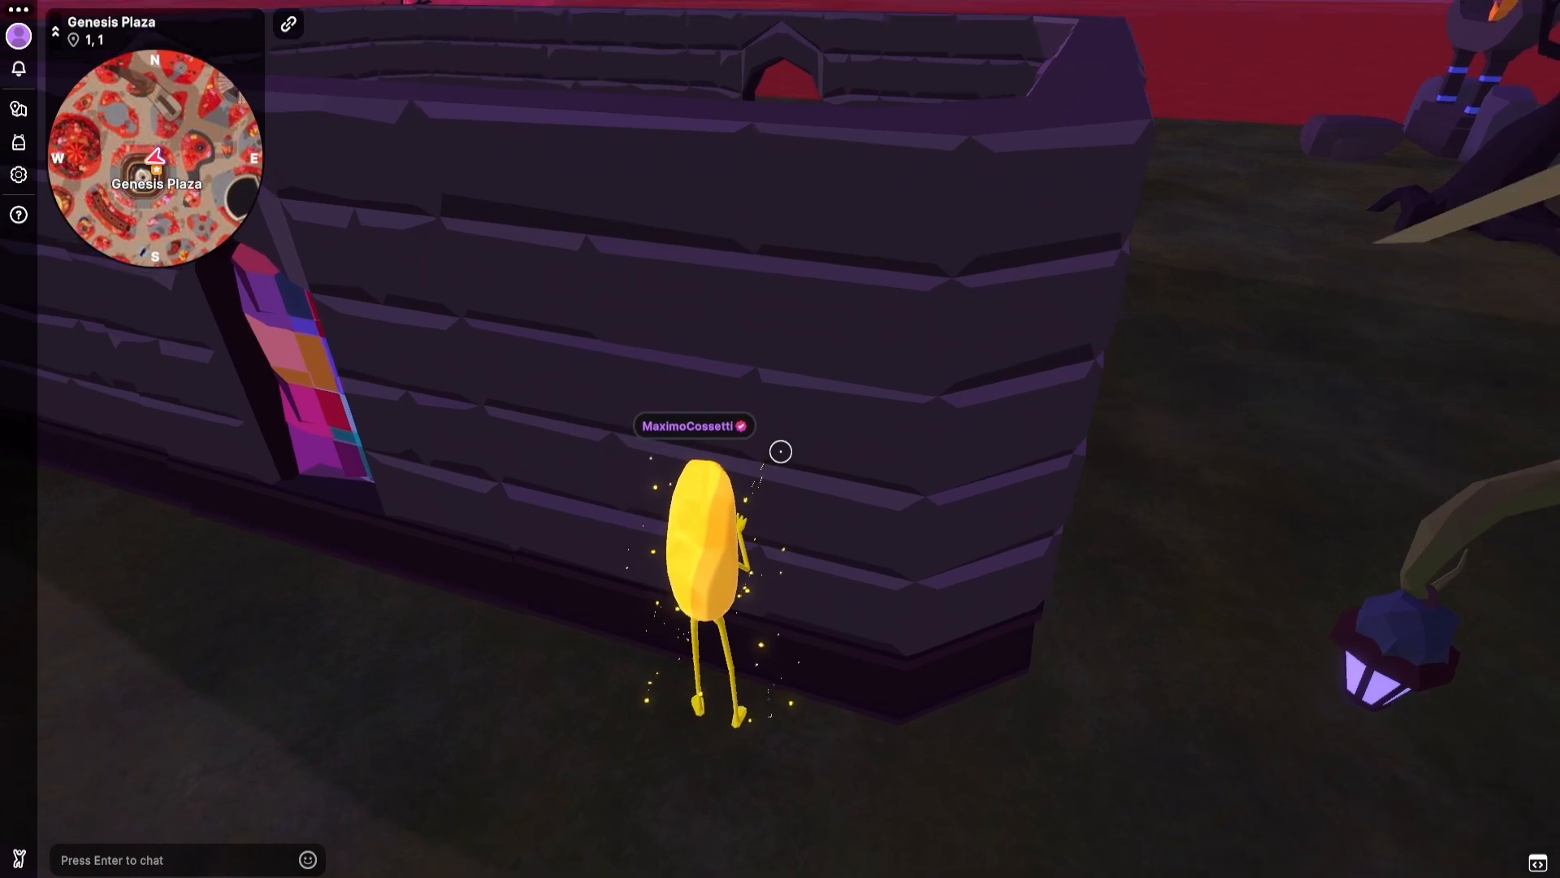
key("a")
key("s")
right_click(781, 451)
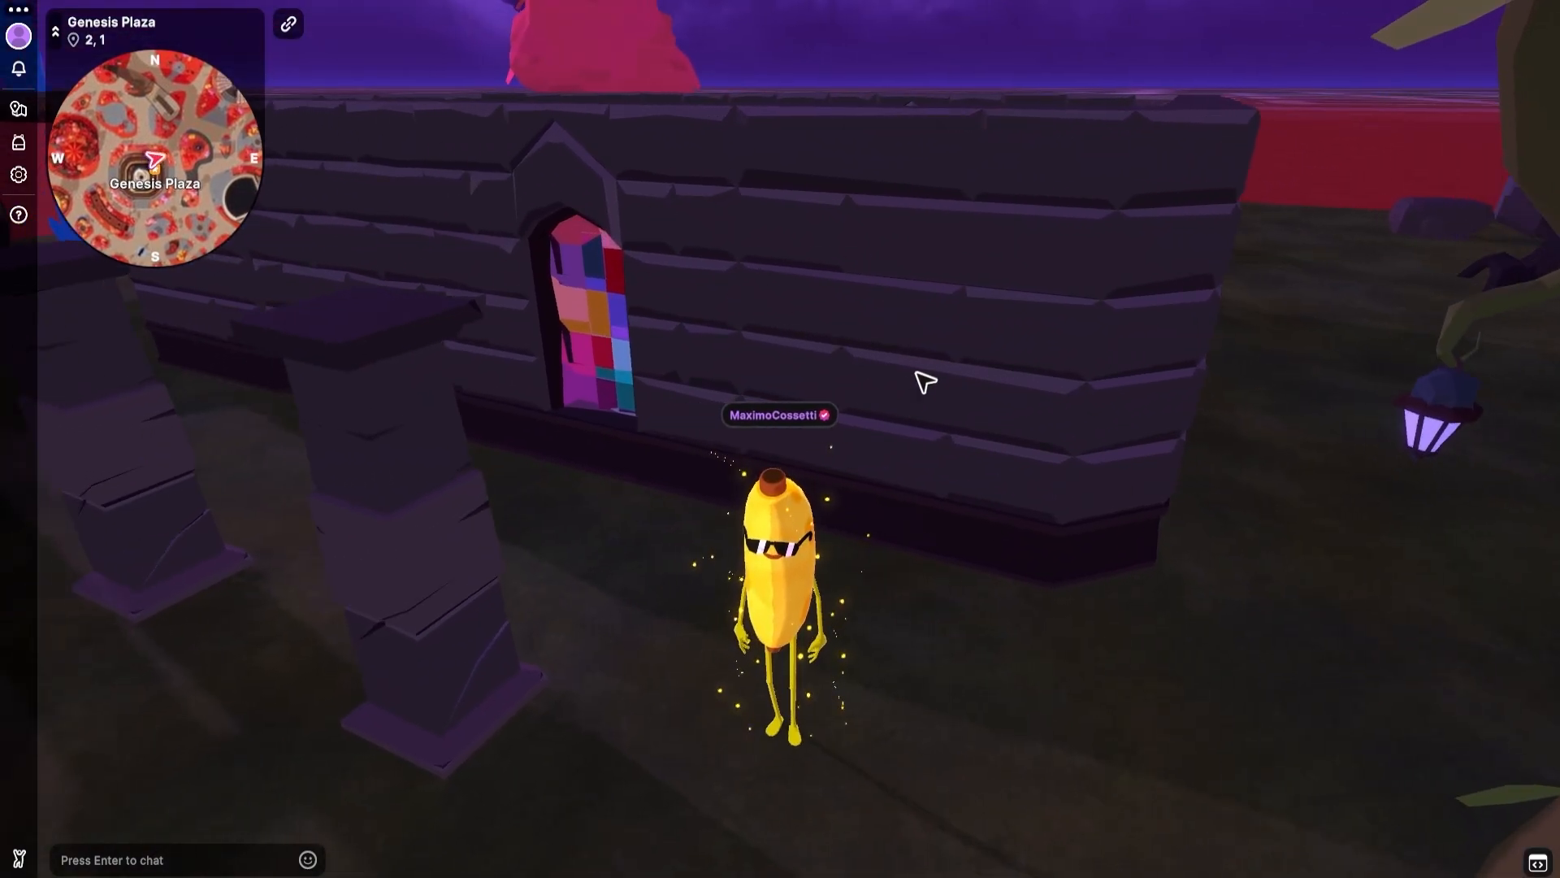
Switch to the Babylon.js sandbox with Piano.glb and toggle the Piano_collider mesh's visibility, leaving it hidden.
key("alt+Tab")
key("Tab")
key("Tab")
key("Tab")
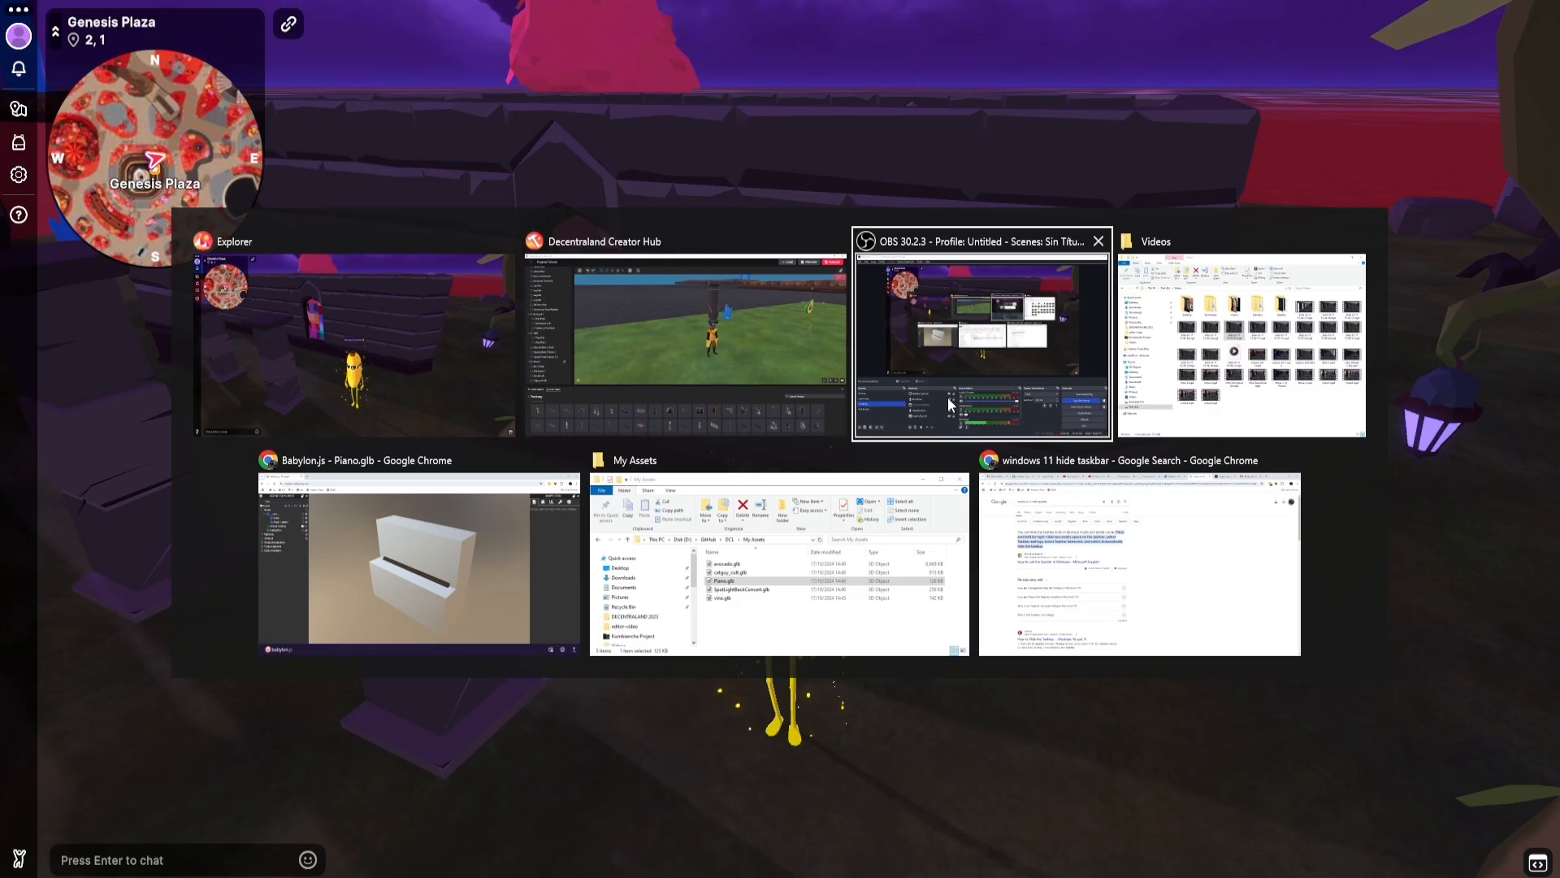
left_click(533, 558)
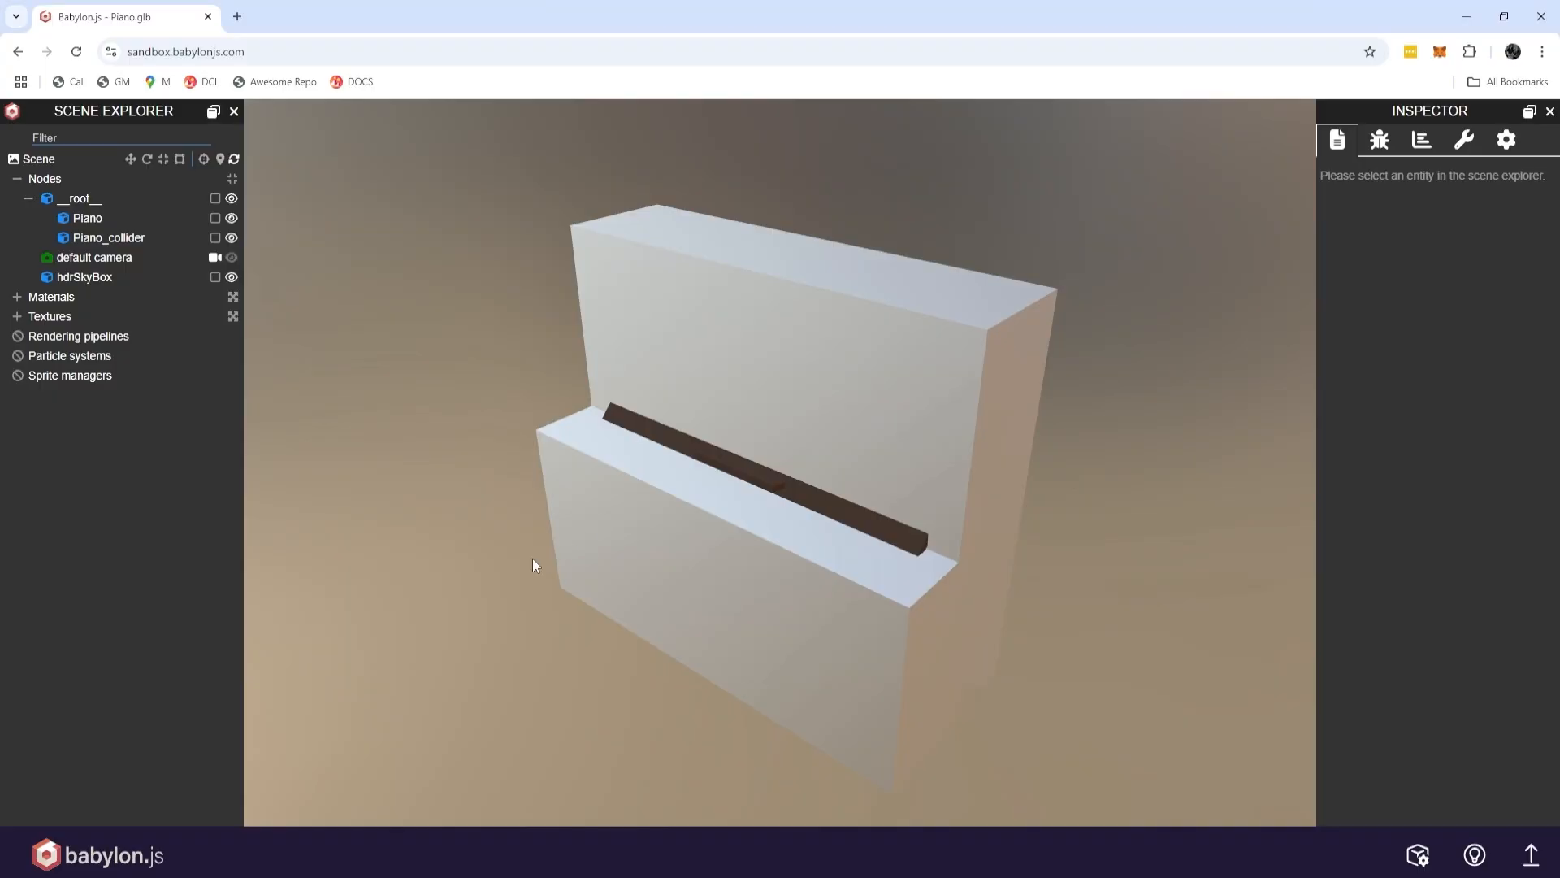
left_click(231, 237)
left_click_drag(376, 293, 321, 265)
left_click(232, 237)
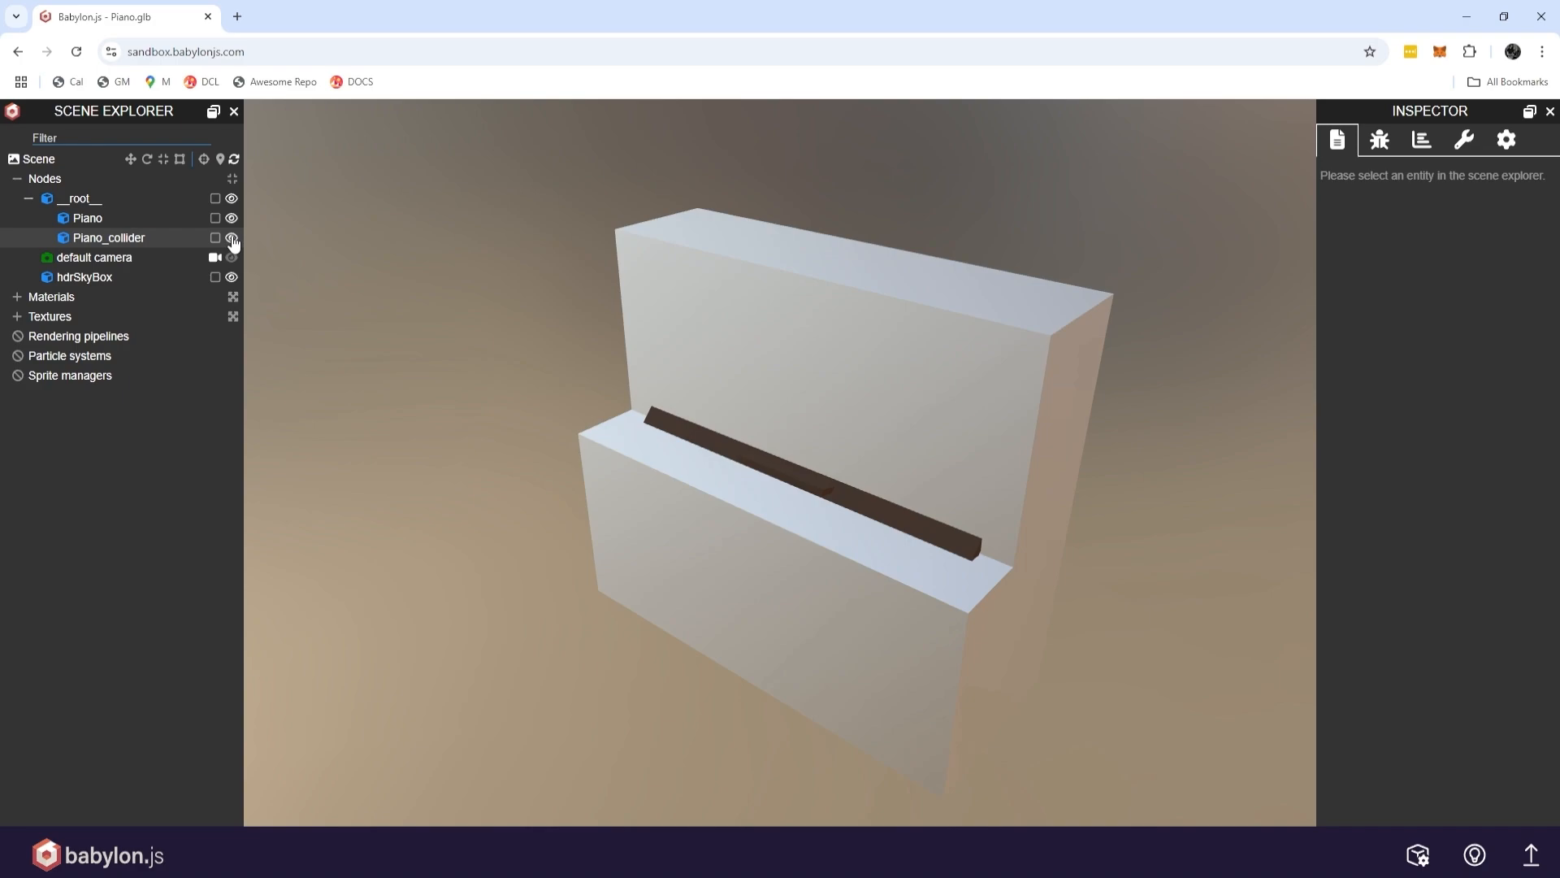
left_click(231, 237)
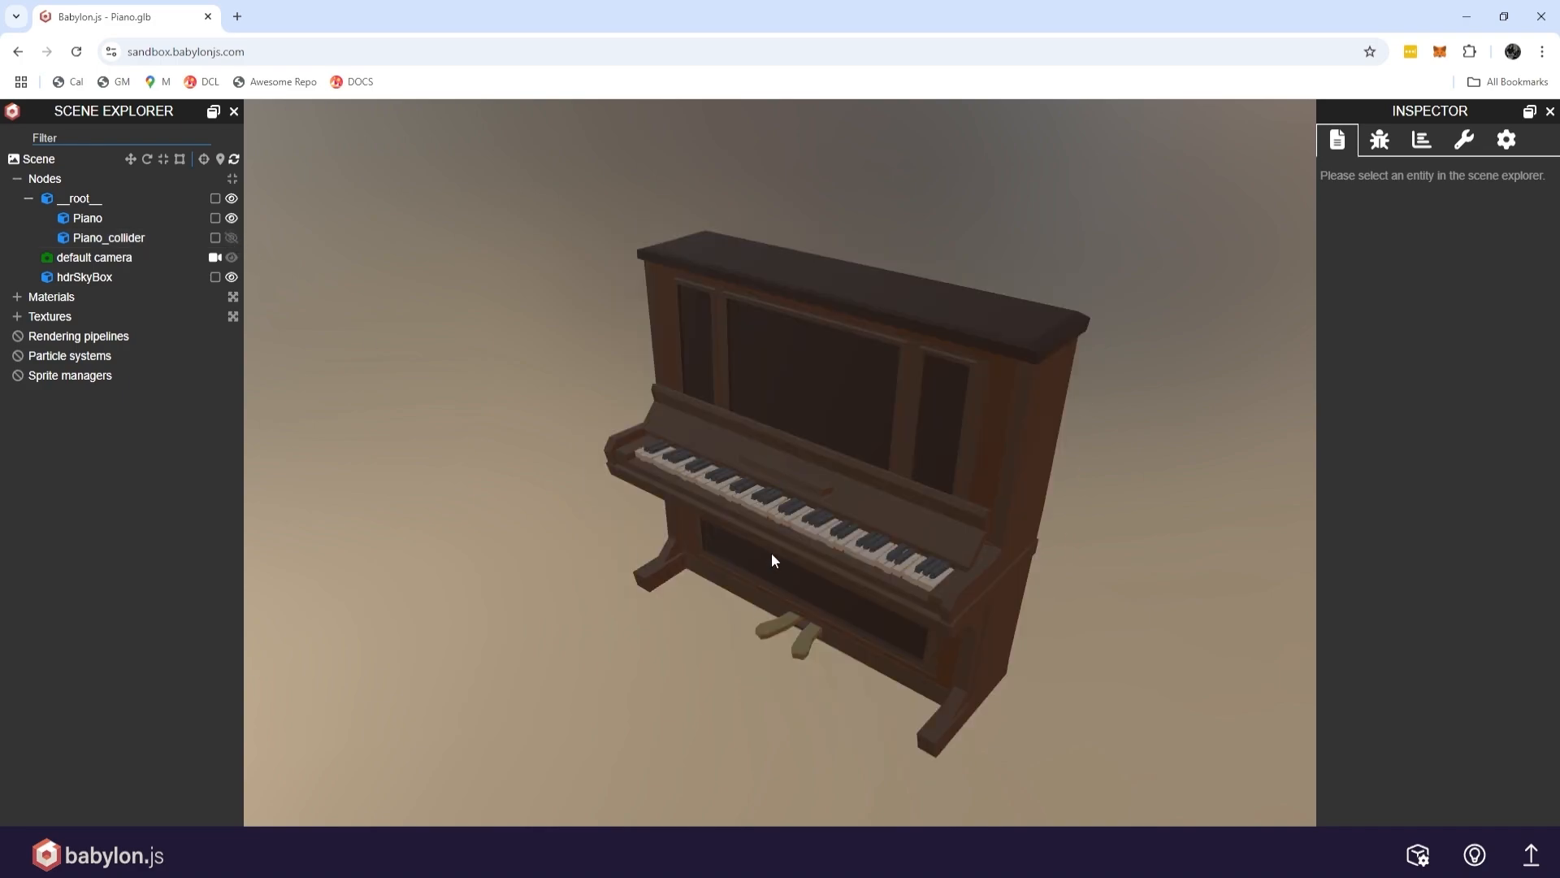
Examine the piano model's keyboard up close, then show the Piano_collider mesh again for comparison.
scroll(772, 559, "down", 2)
scroll(772, 559, "up", 6)
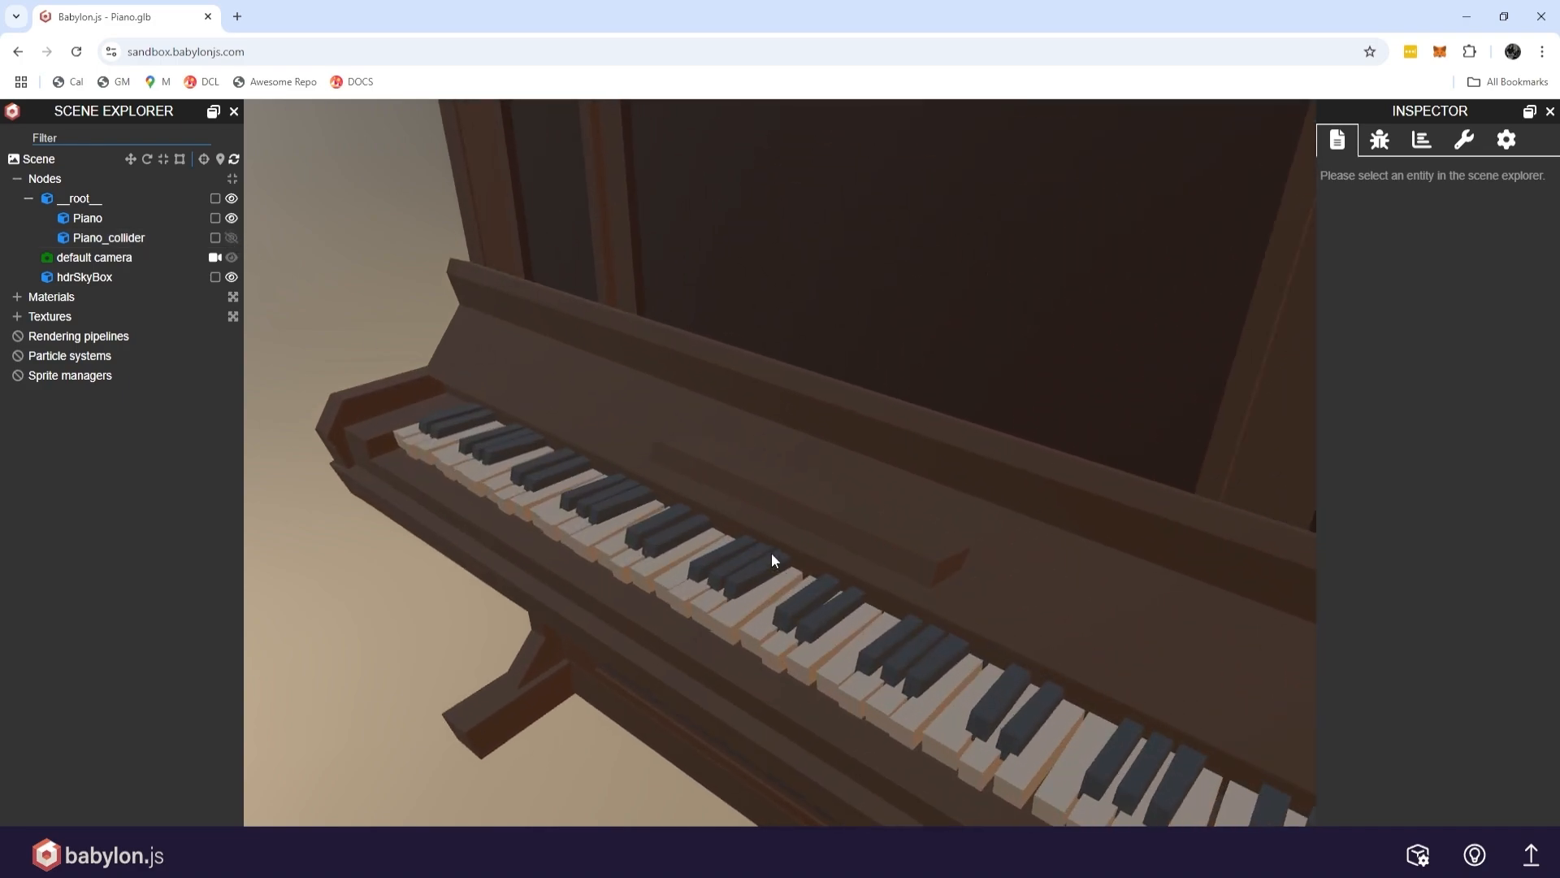
left_click_drag(772, 559, 606, 586)
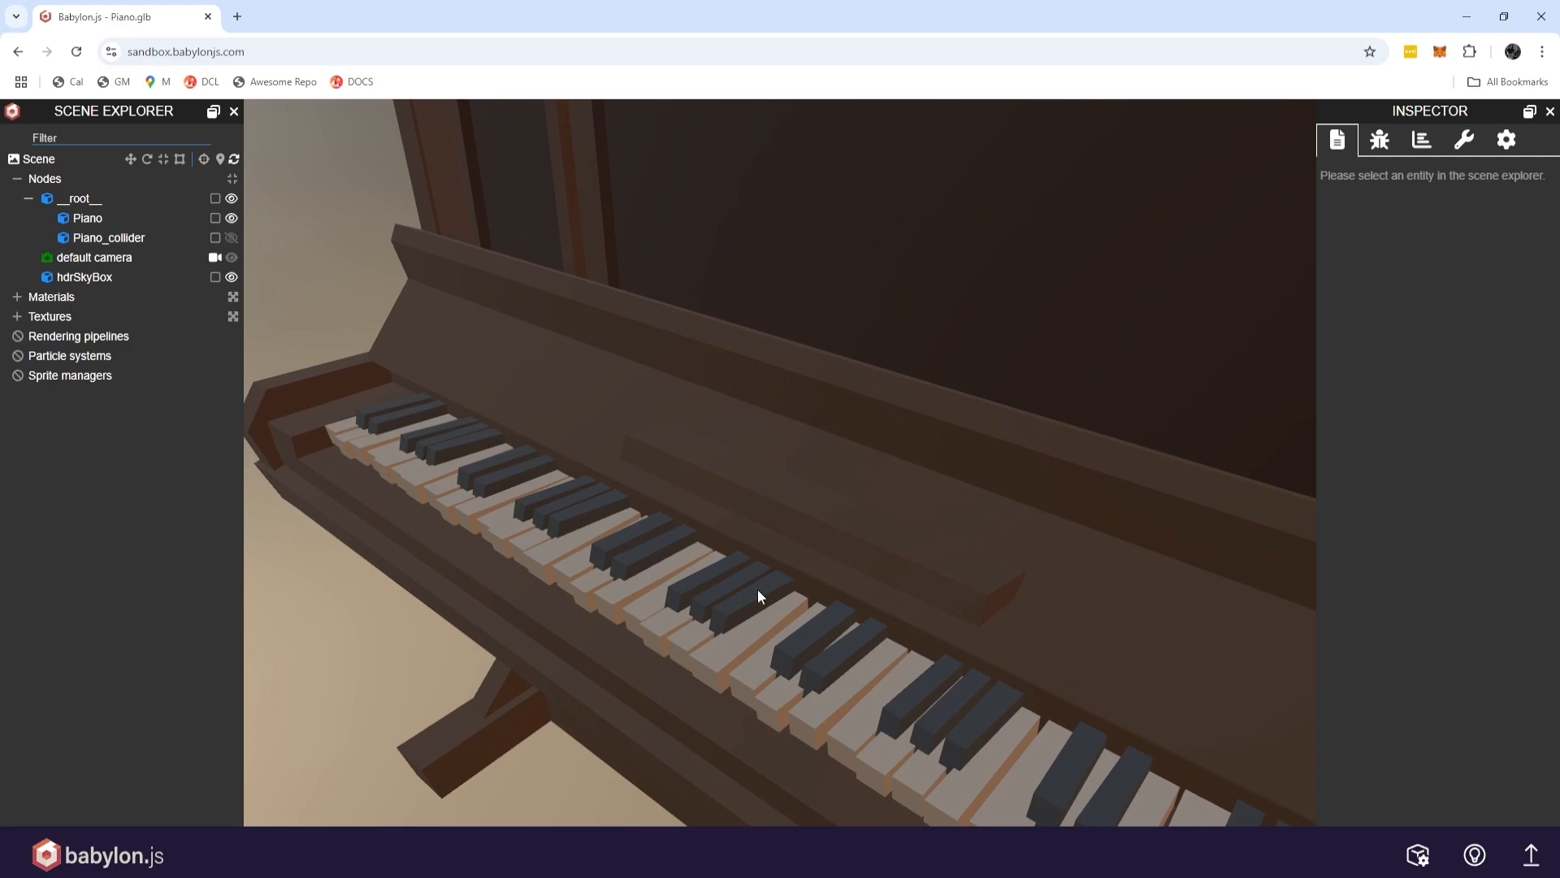
scroll(675, 639, "down", 10)
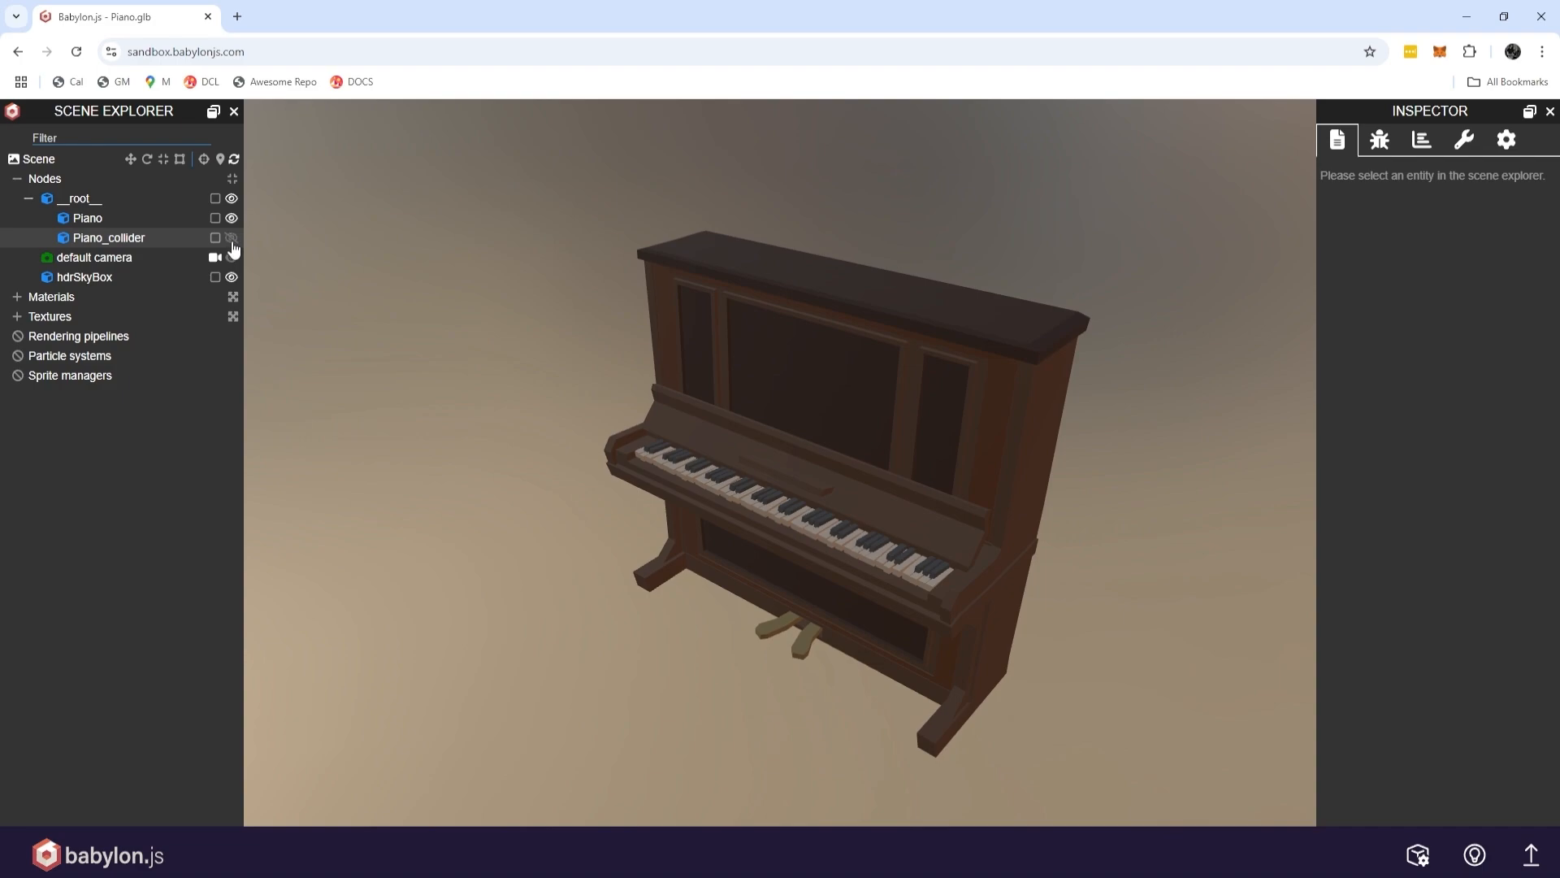
left_click(232, 239)
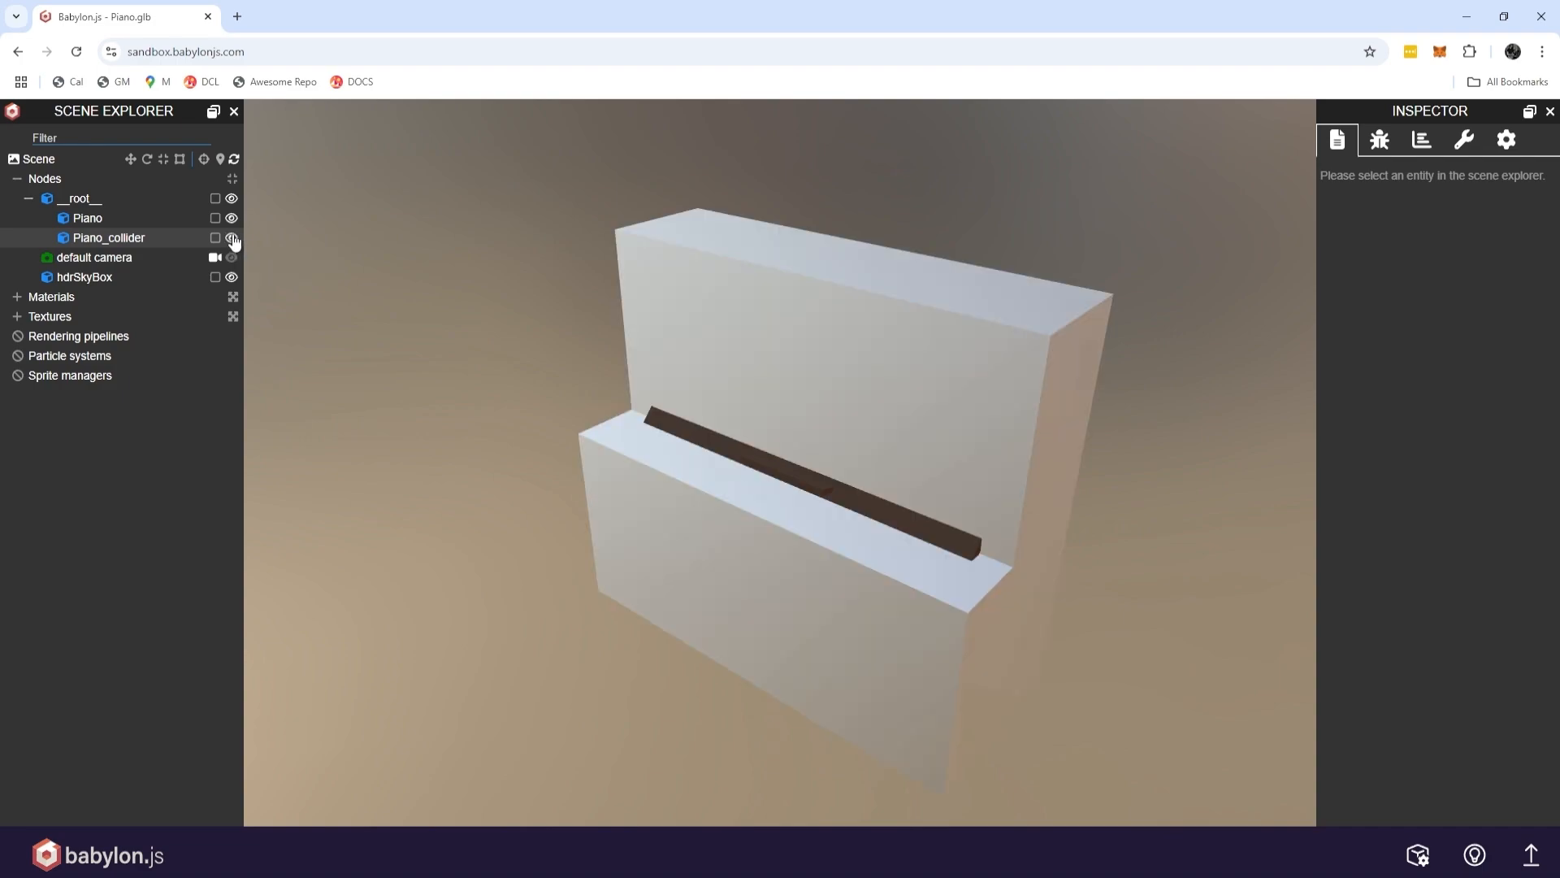
left_click_drag(914, 410, 1038, 435)
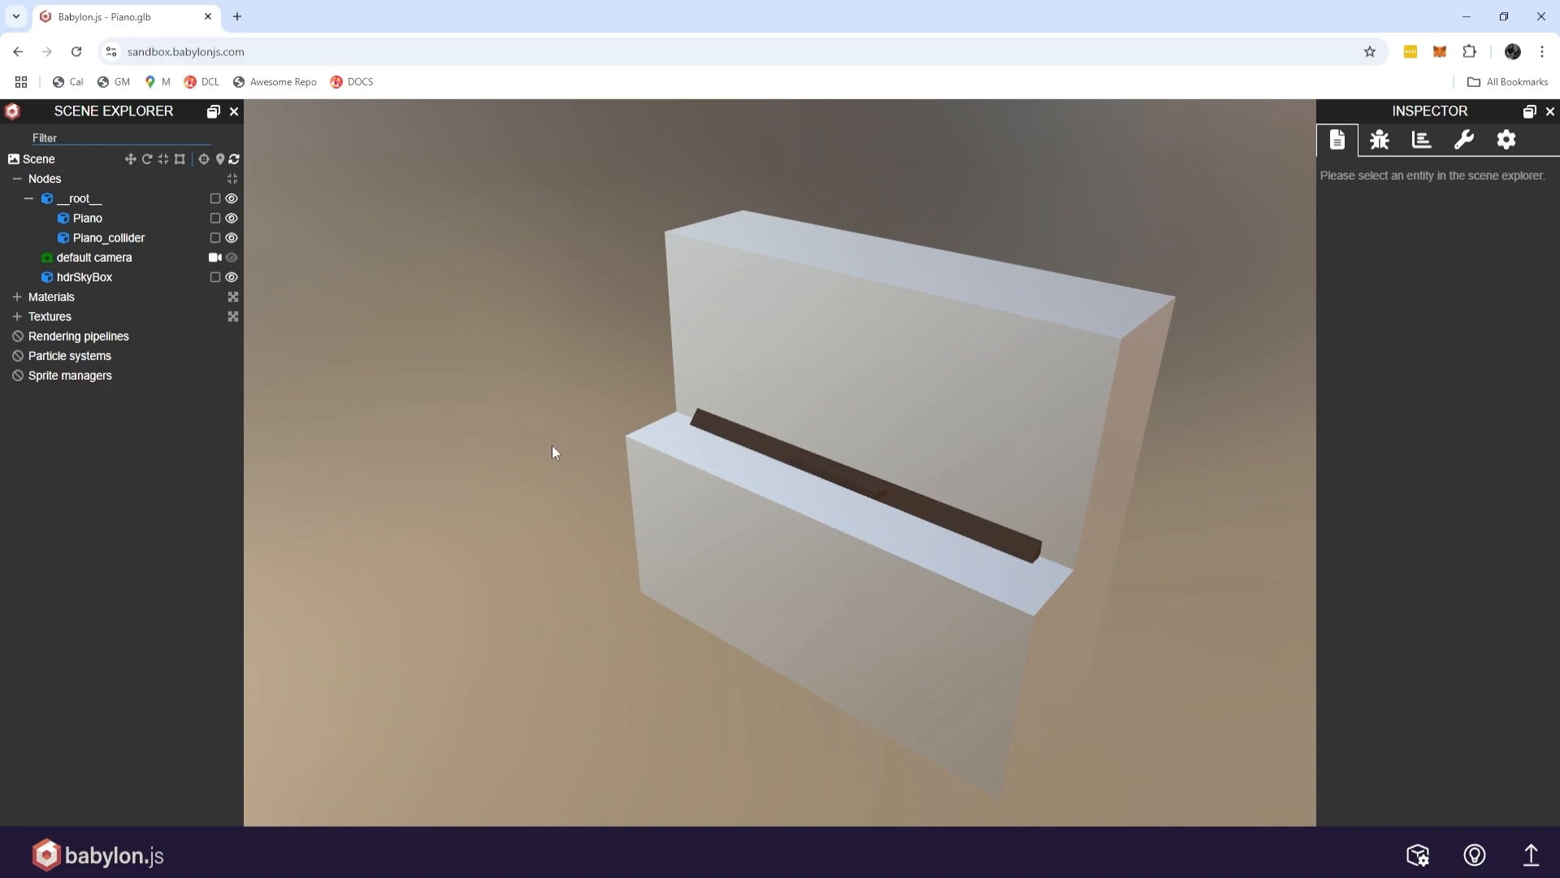
Return to the Explorer scene preview and walk the avatar over to the catguy_cult character.
key("alt+Tab")
key("alt+Tab")
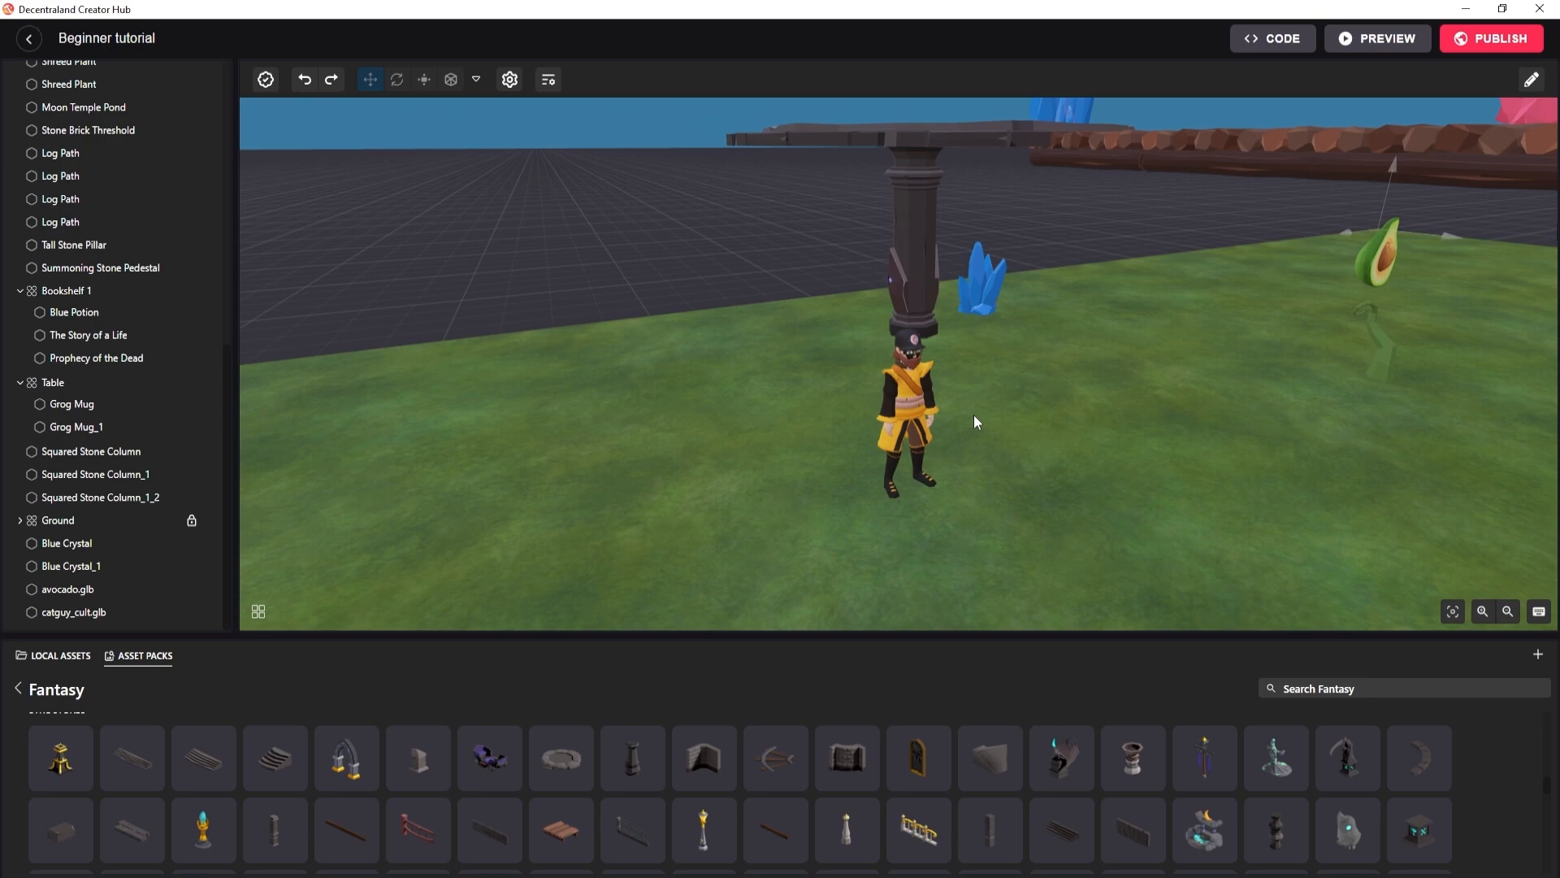
key("alt+Tab")
key("alt+Tab")
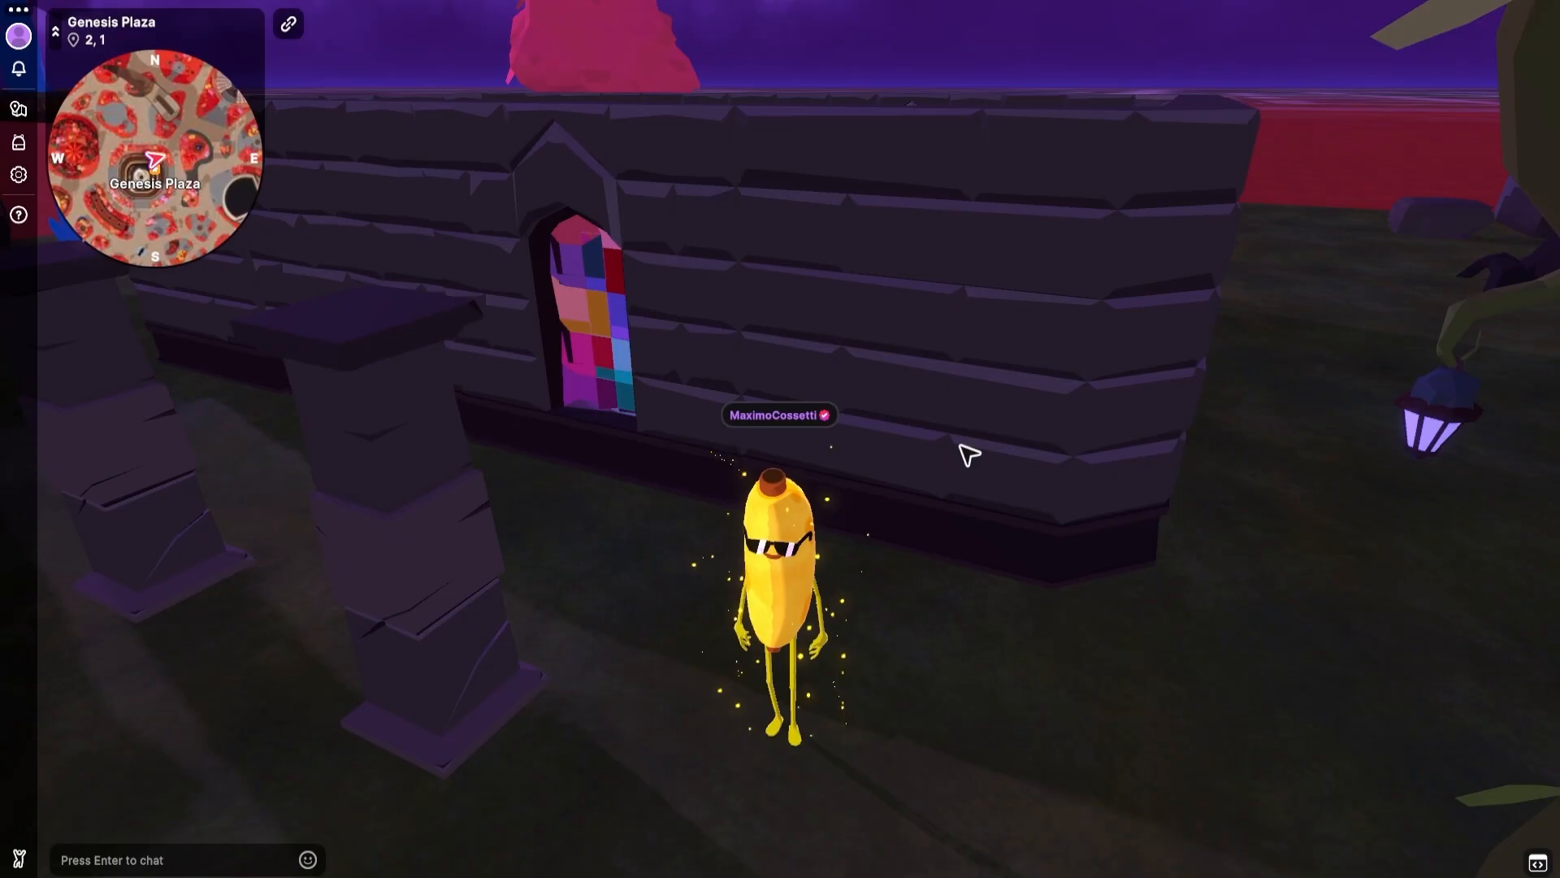
key("a")
left_click_drag(439, 402, 440, 402)
key("w")
key("a")
key("d")
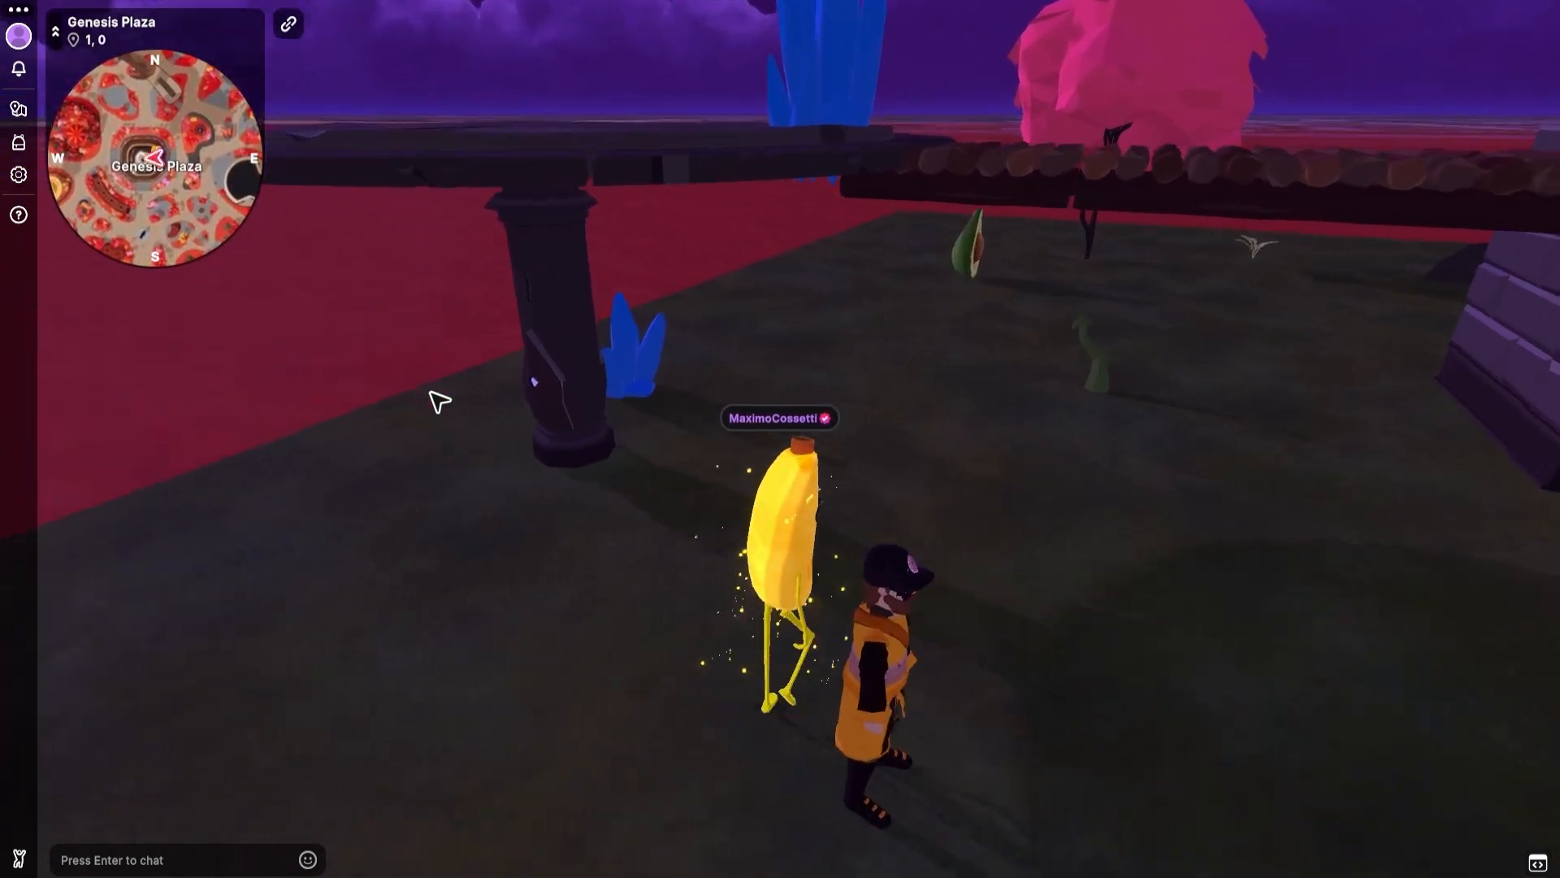
Walk the avatar back and forth through the catguy_cult character to check whether it has collisions.
key("s")
key("w")
key("a")
key("d")
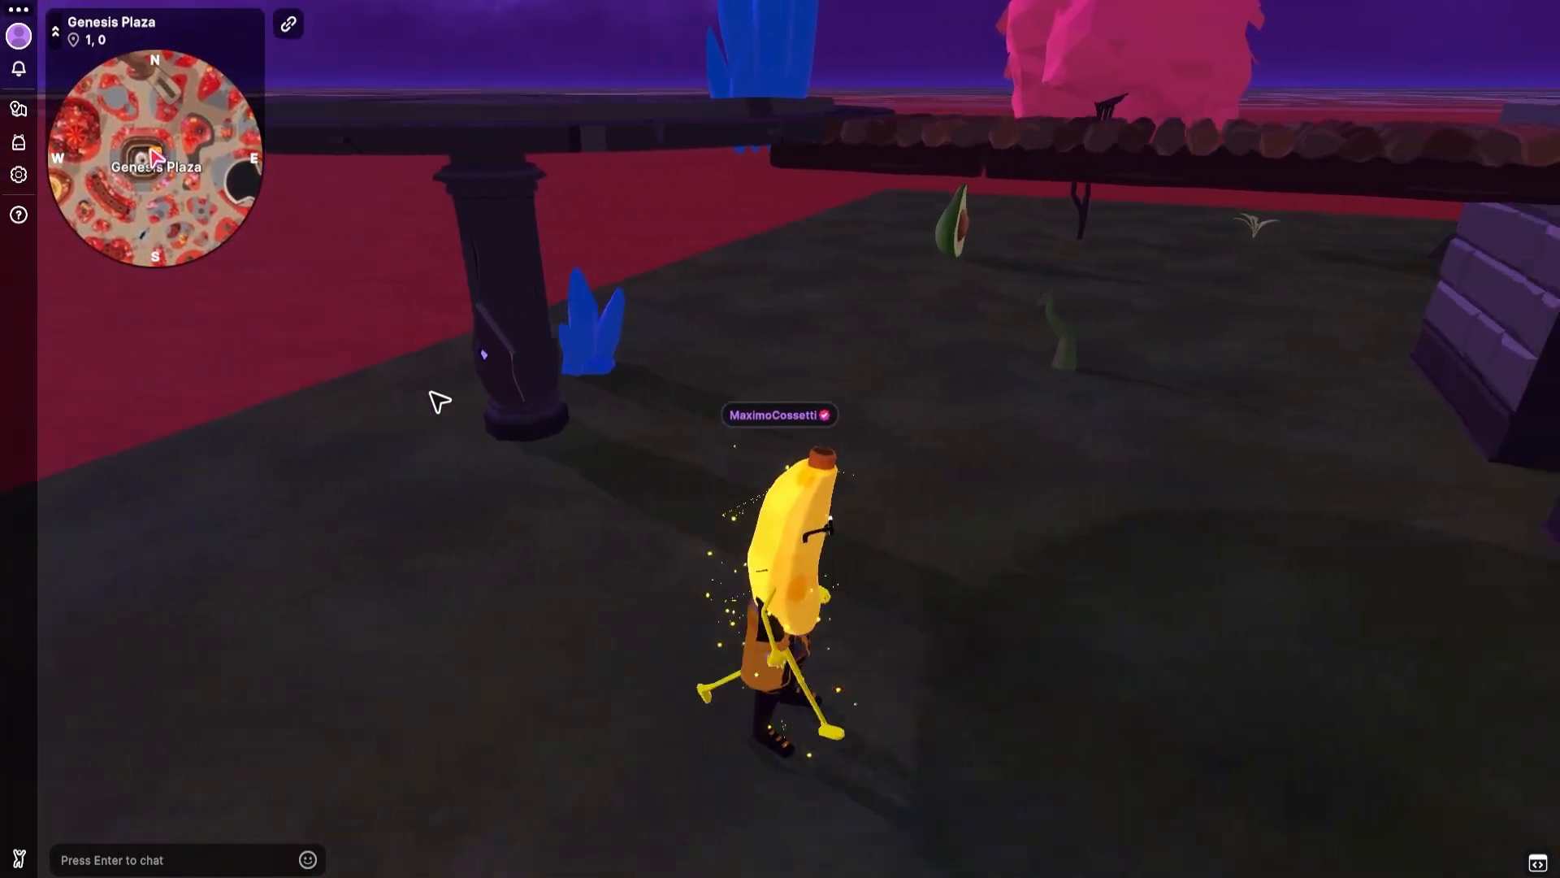
key("a")
key("d")
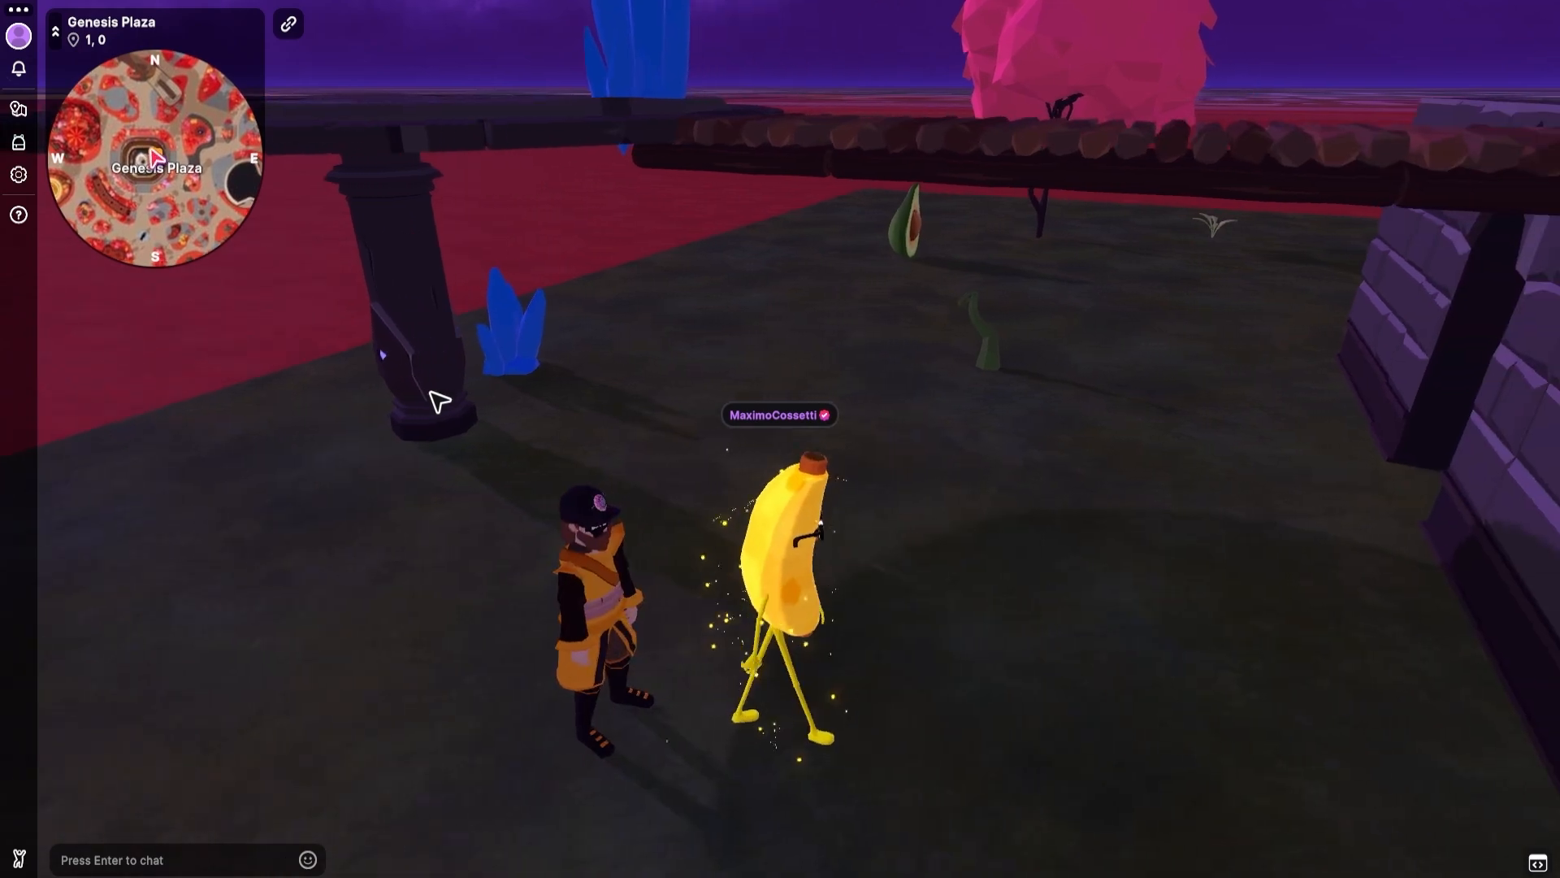
key("a")
key("w")
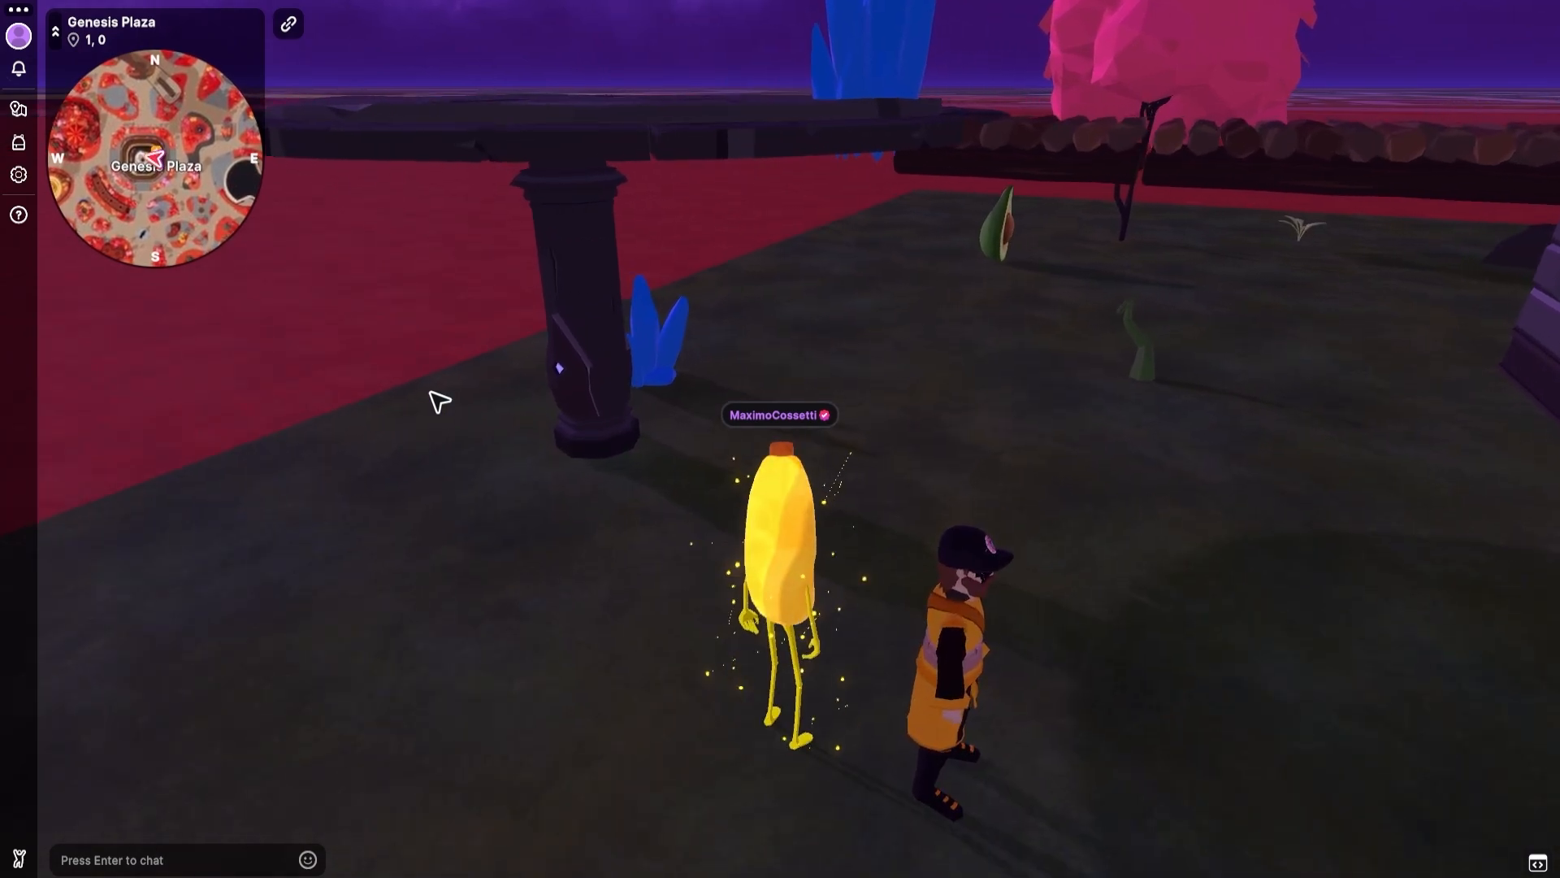
key("d")
key("s")
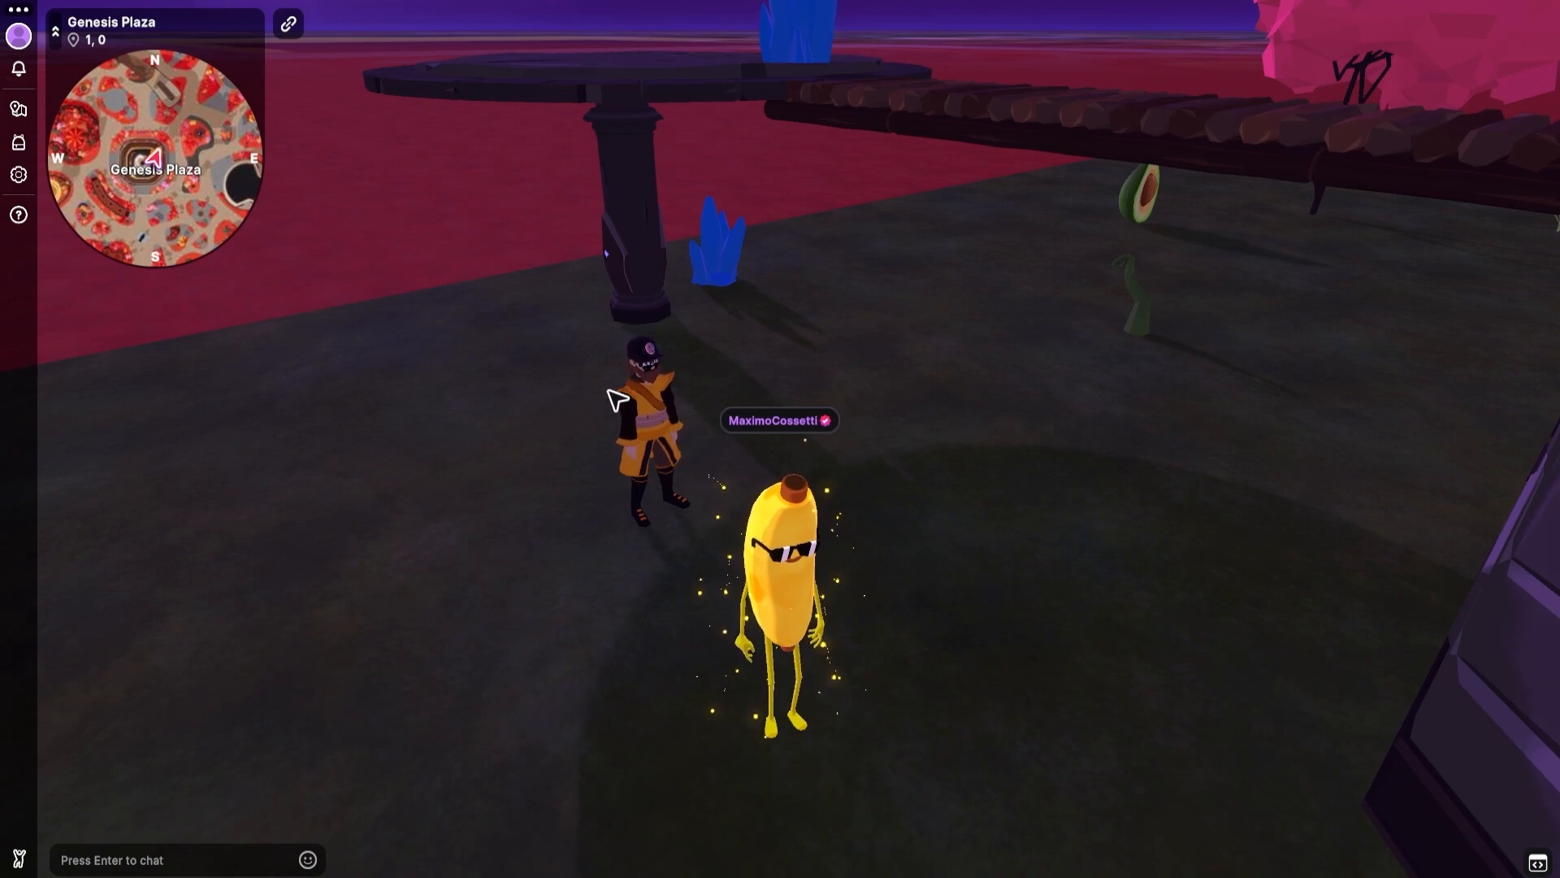
In Creator Hub, place an Invisible Wall from the Smart Items pack over the catguy_cult model at about X 30.4, Z 9.37.
key("alt+Tab")
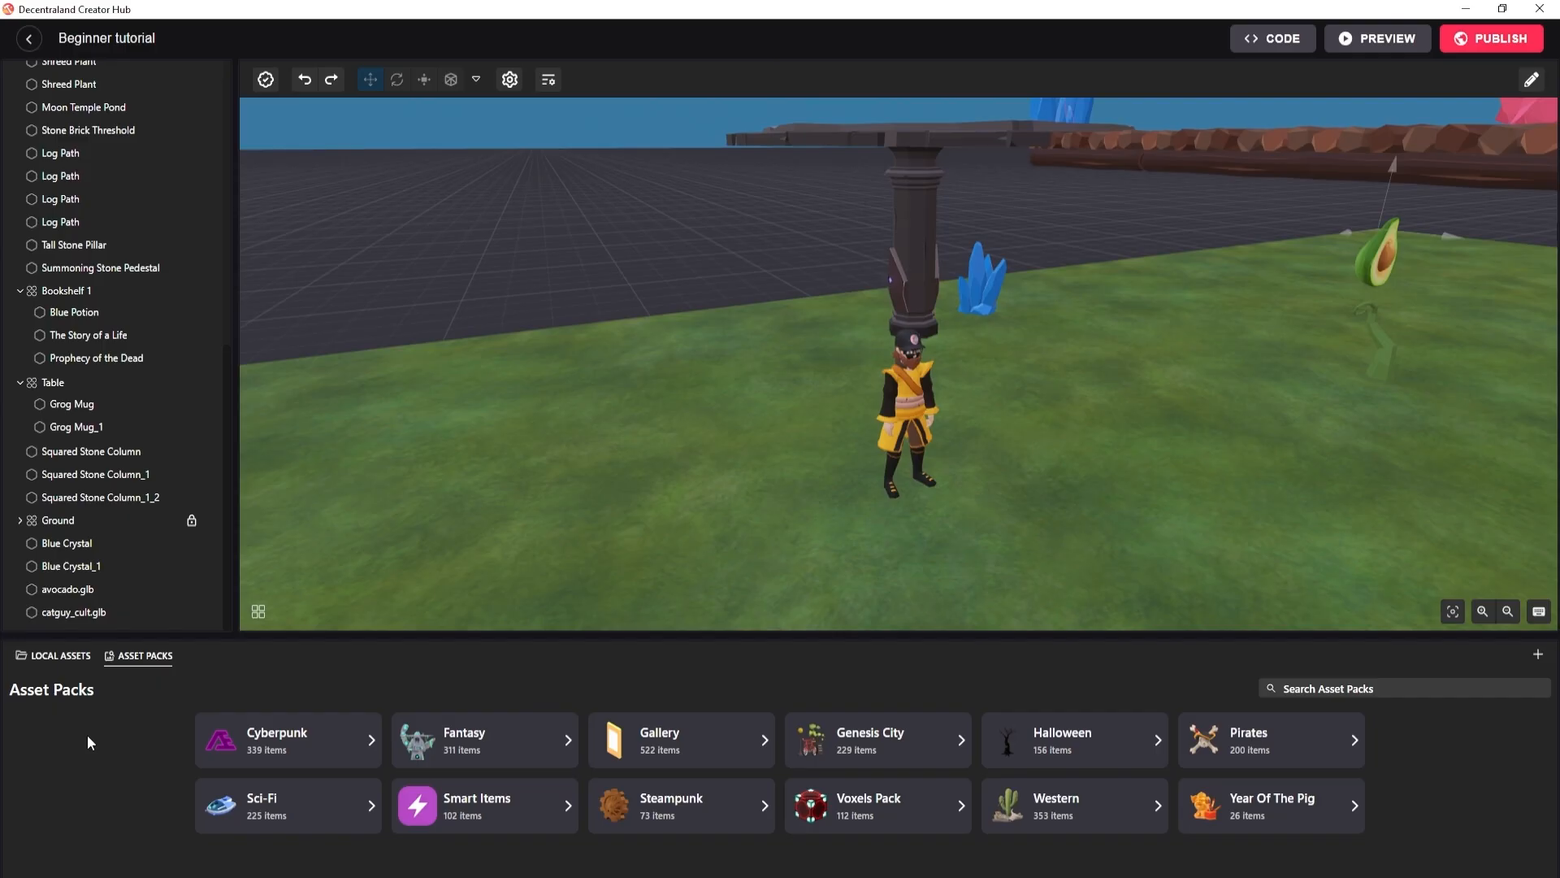
left_click(460, 805)
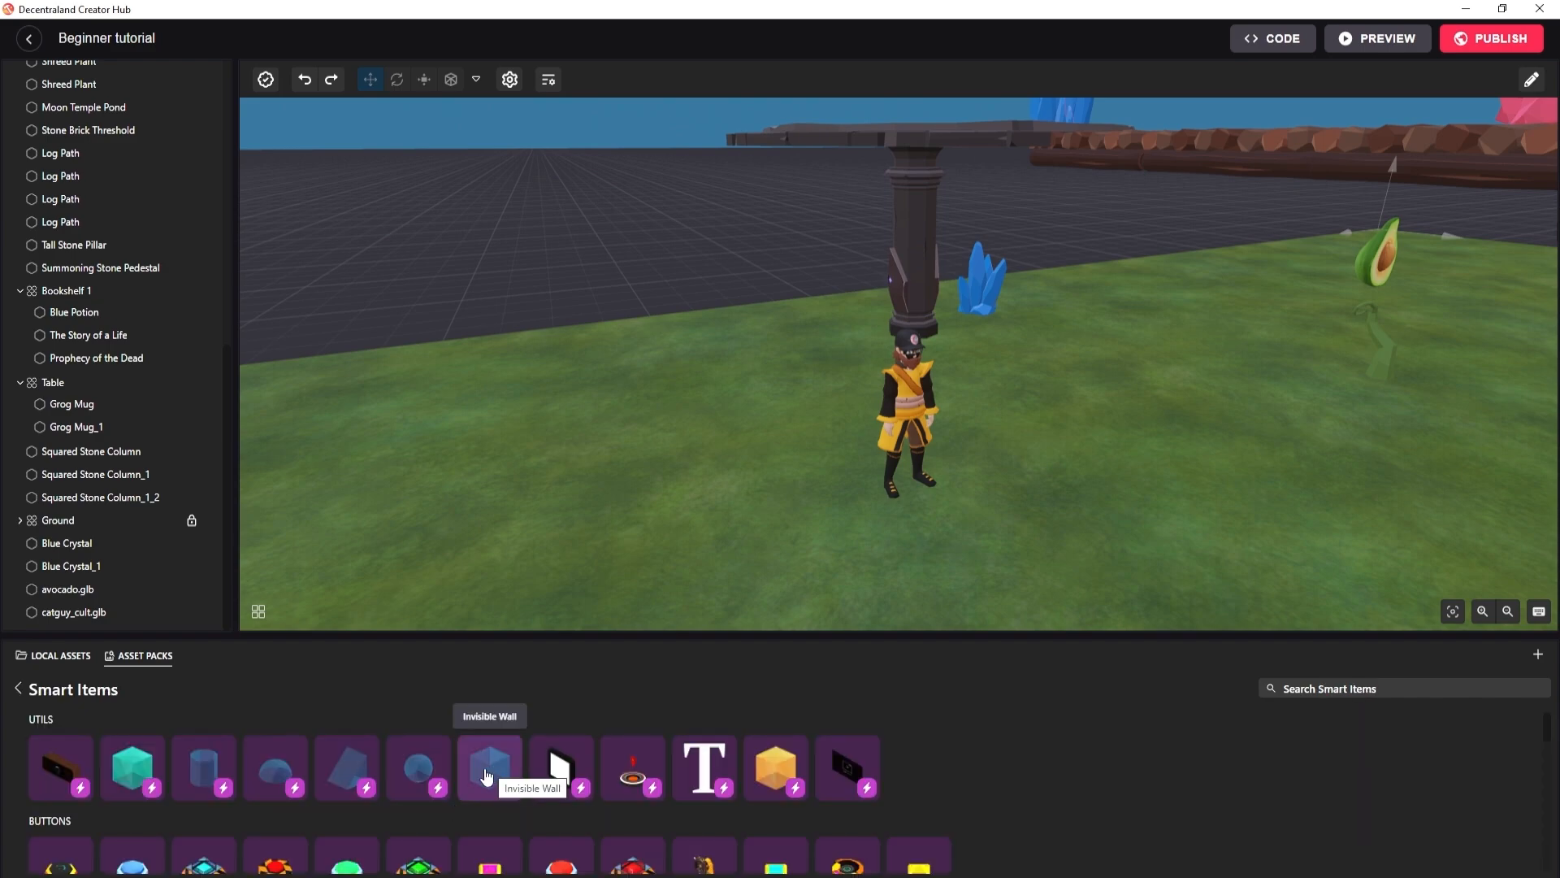
left_click_drag(486, 776, 805, 481)
left_click_drag(910, 480, 910, 479)
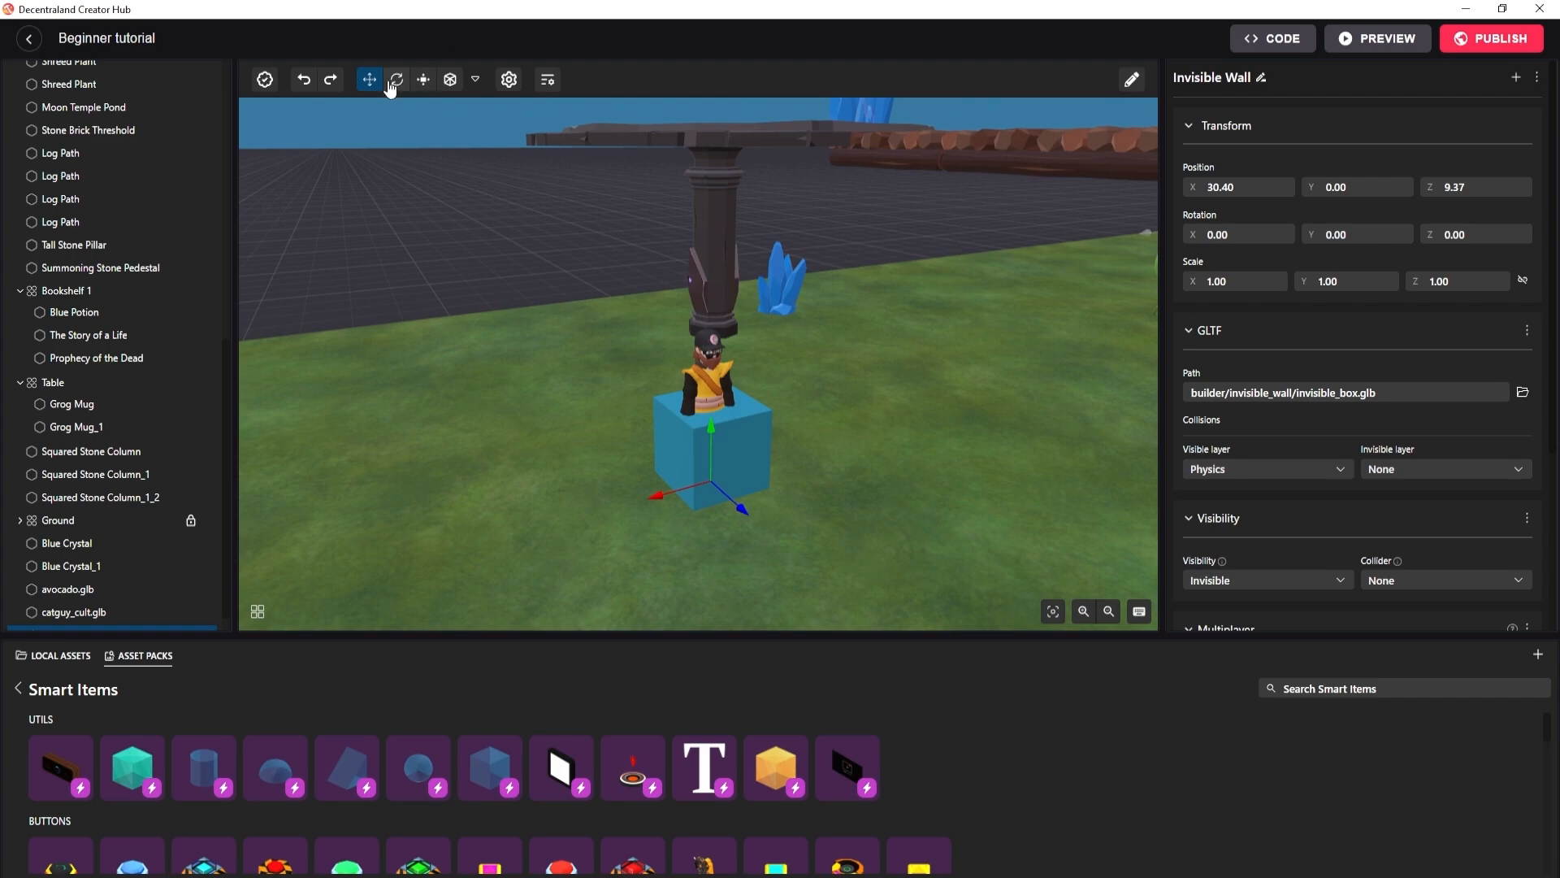
Scale the Invisible Wall to about X 0.77, Y 1.89, Z 0.55 so it encloses the catguy_cult character.
left_click(424, 79)
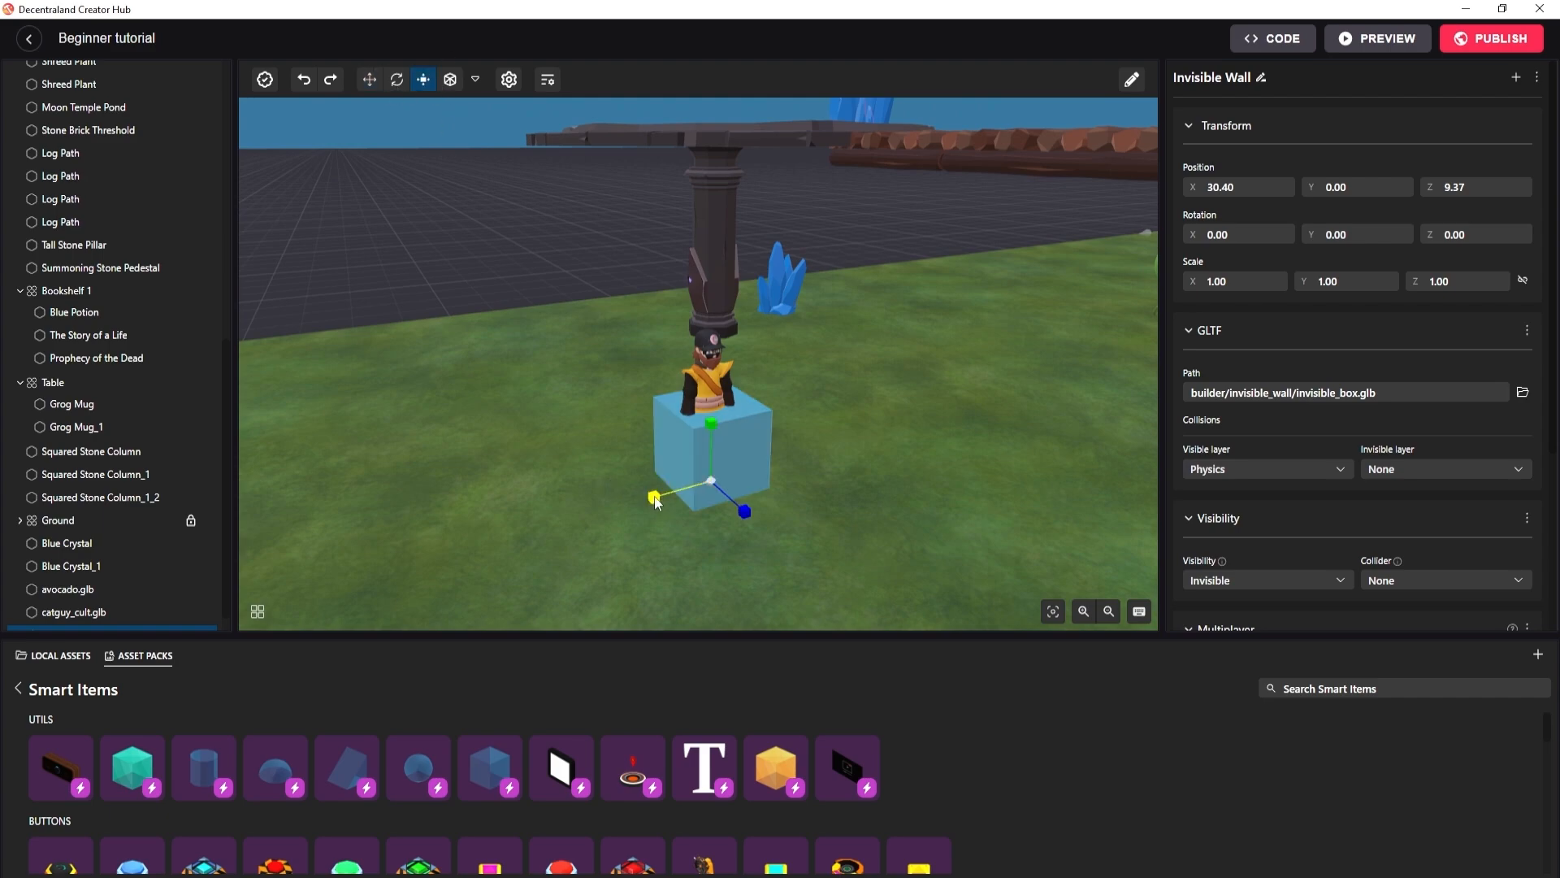
left_click_drag(655, 498, 724, 492)
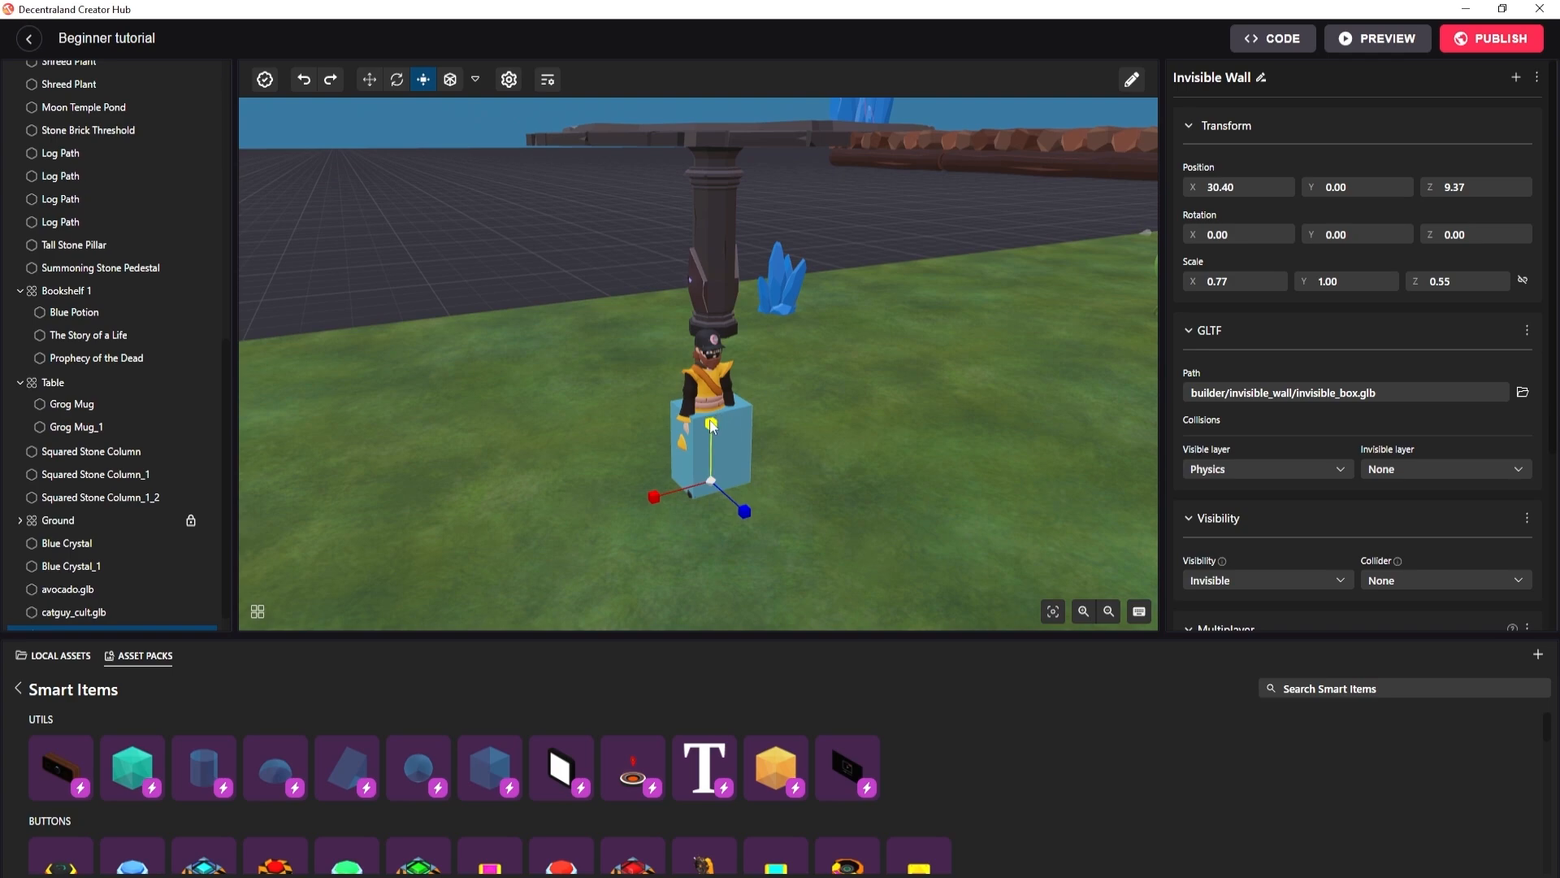
left_click_drag(712, 425, 685, 168)
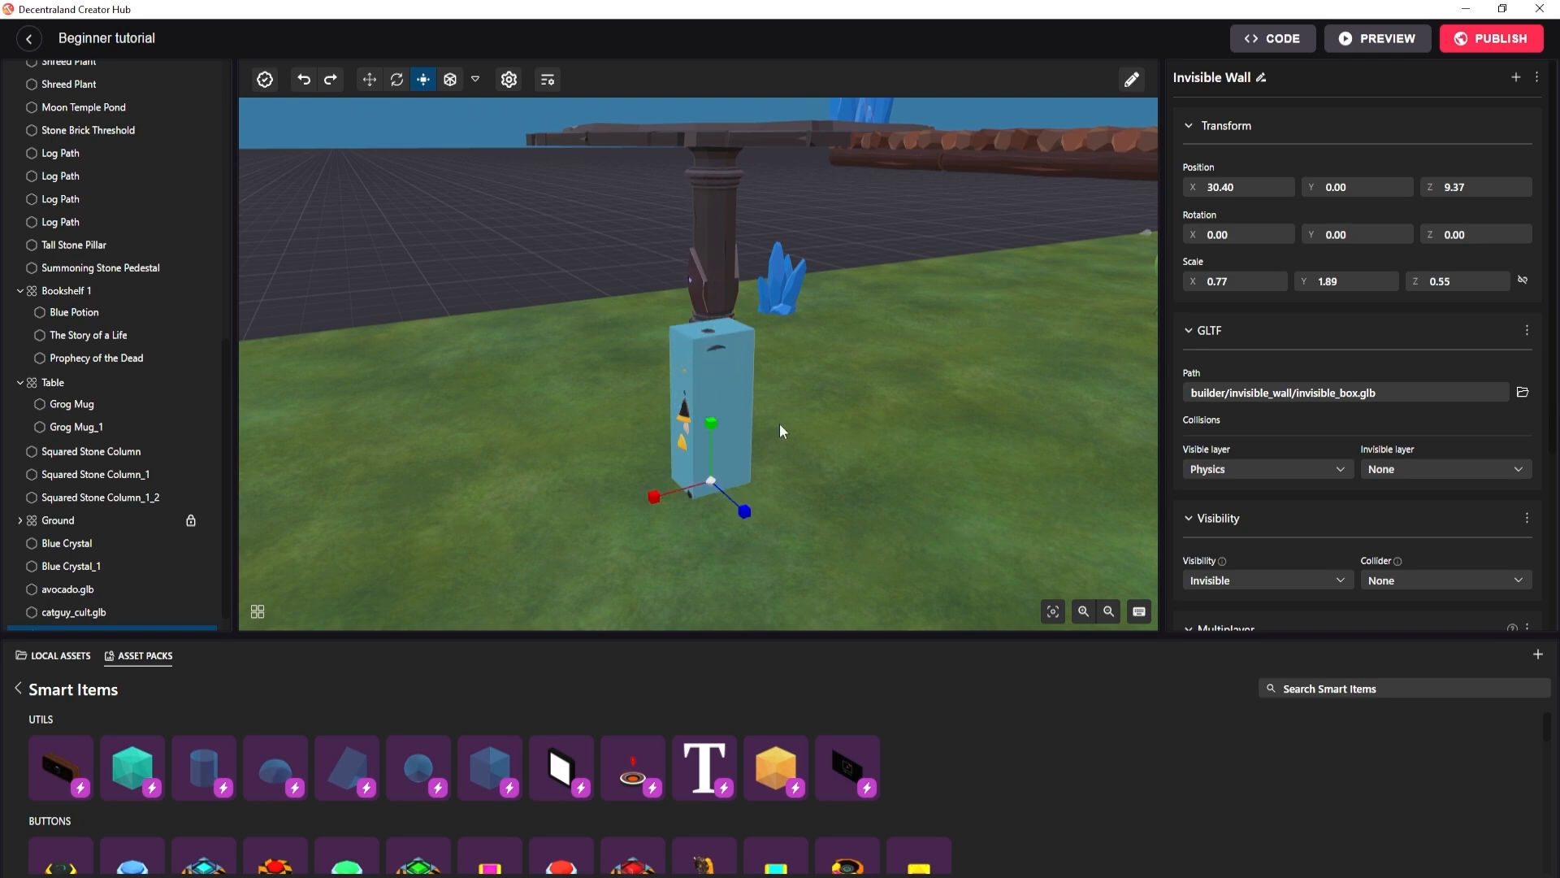